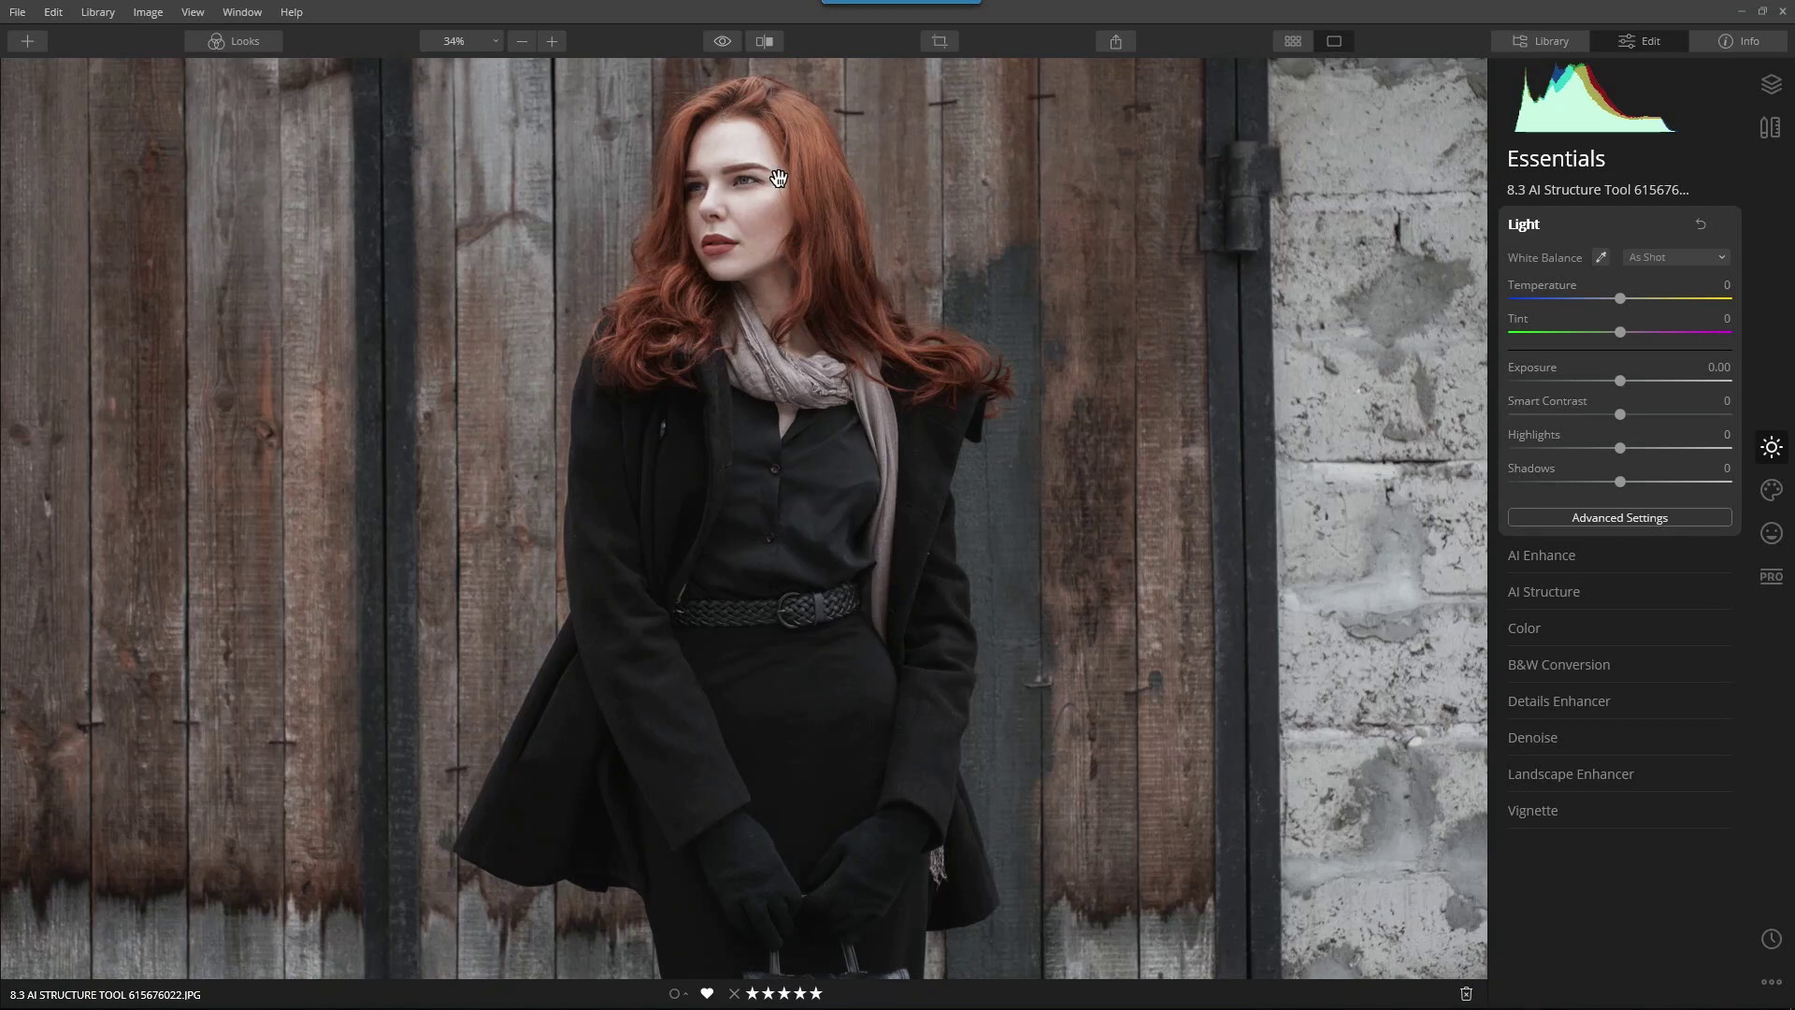
- Open the Luminar 4 online manual at manual.skylum.com from the Help menu
{"action": "scroll", "coordinate": [778, 193], "scroll_direction": "up", "scroll_amount": 3}
{"action": "scroll", "coordinate": [793, 296], "scroll_direction": "up", "scroll_amount": 4}
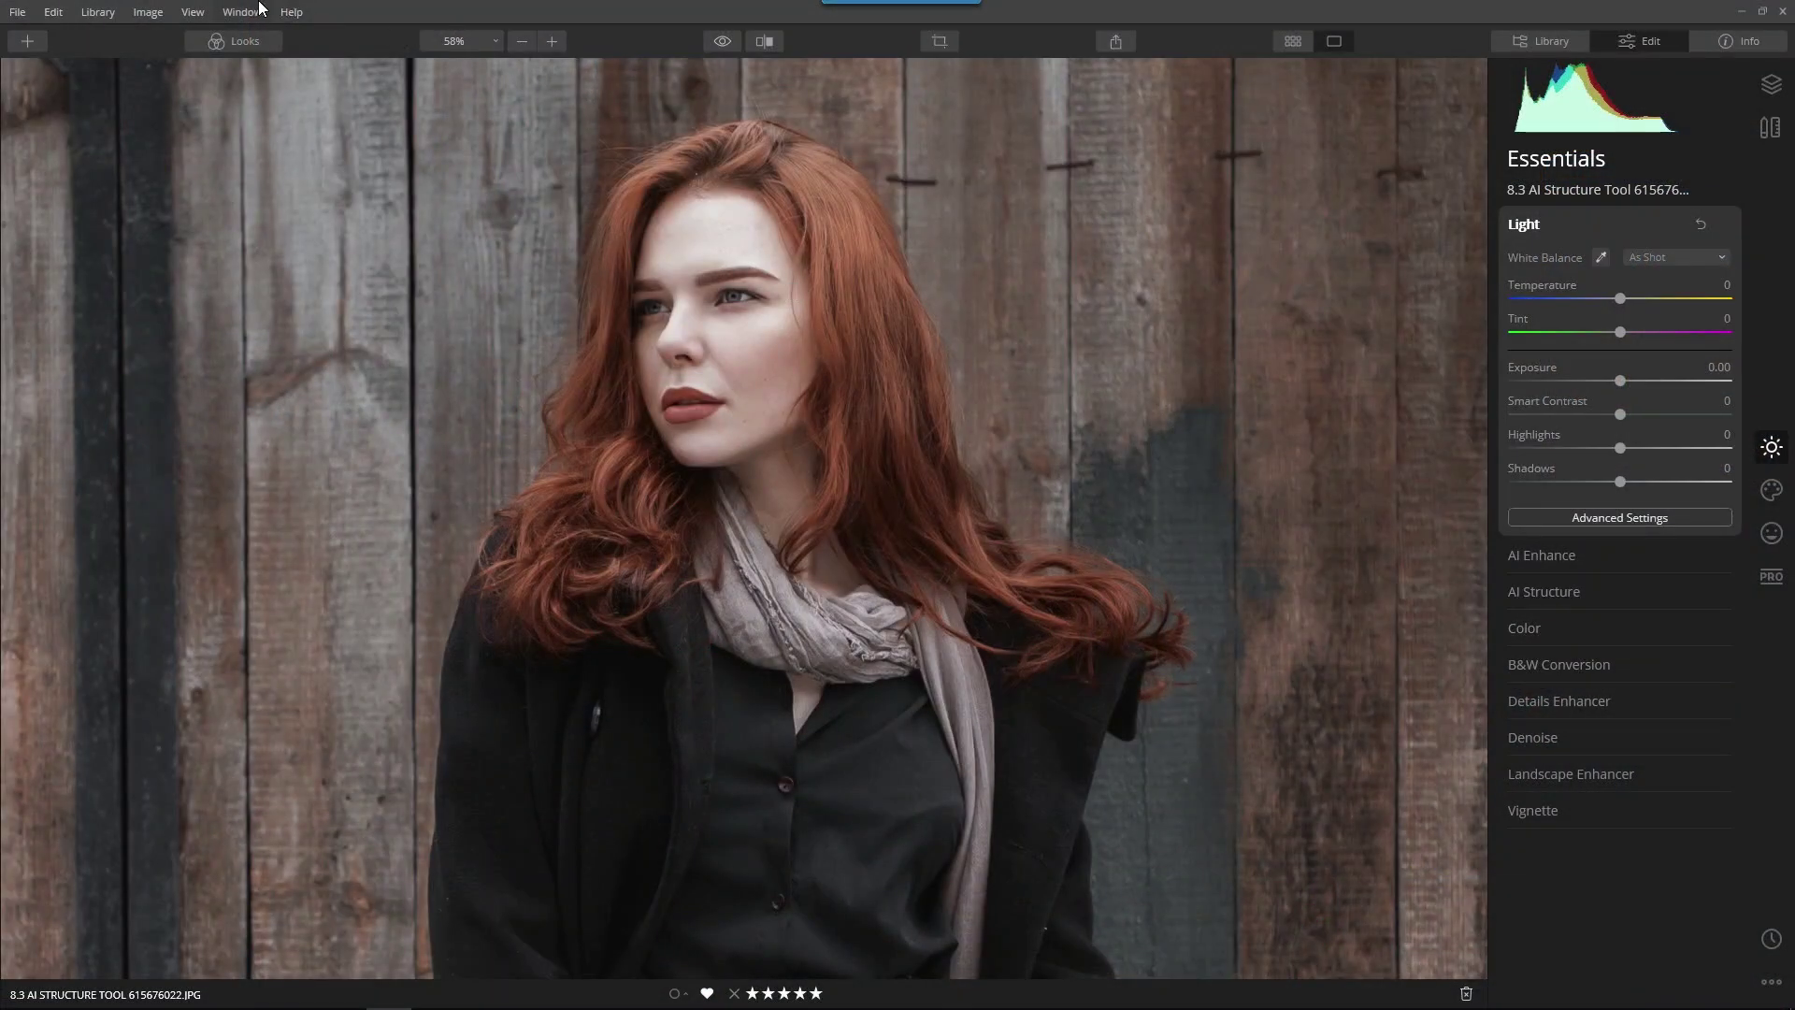
{"action": "left_click", "coordinate": [293, 14]}
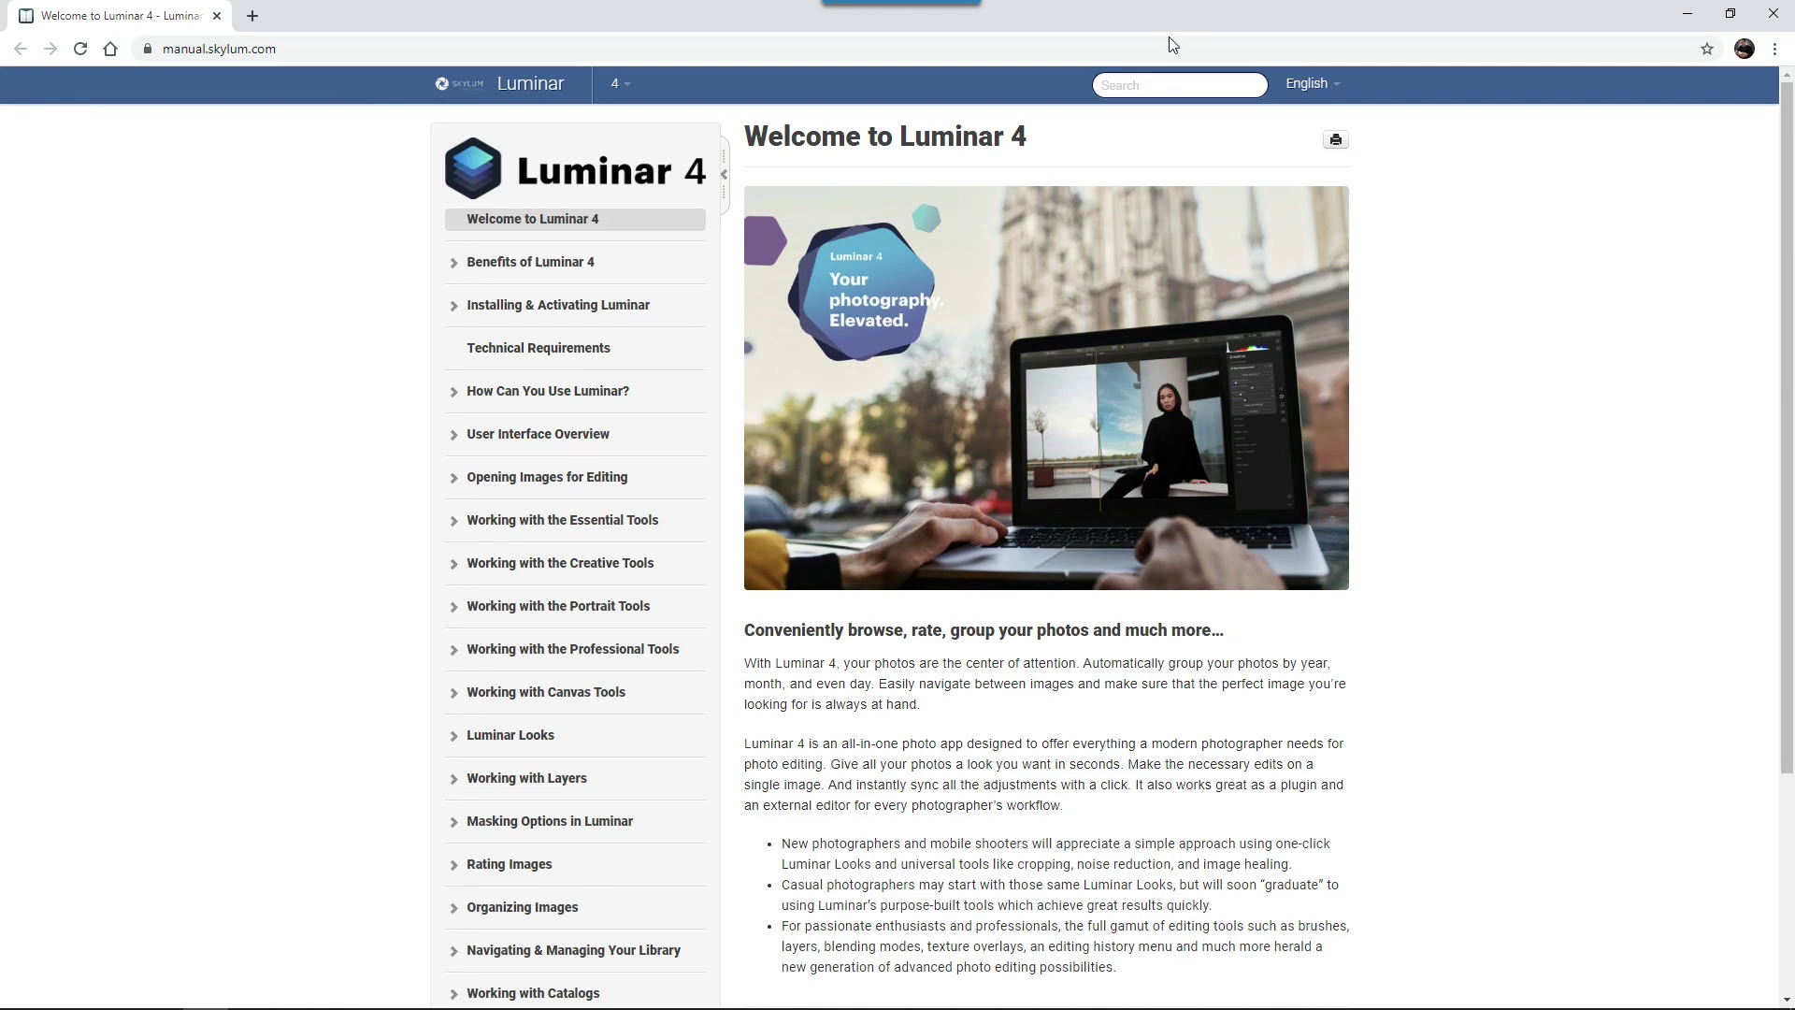
- Search the manual for 'contrast' and browse the listed tools
{"action": "left_click", "coordinate": [1170, 85]}
{"action": "type", "text": "contrast"}
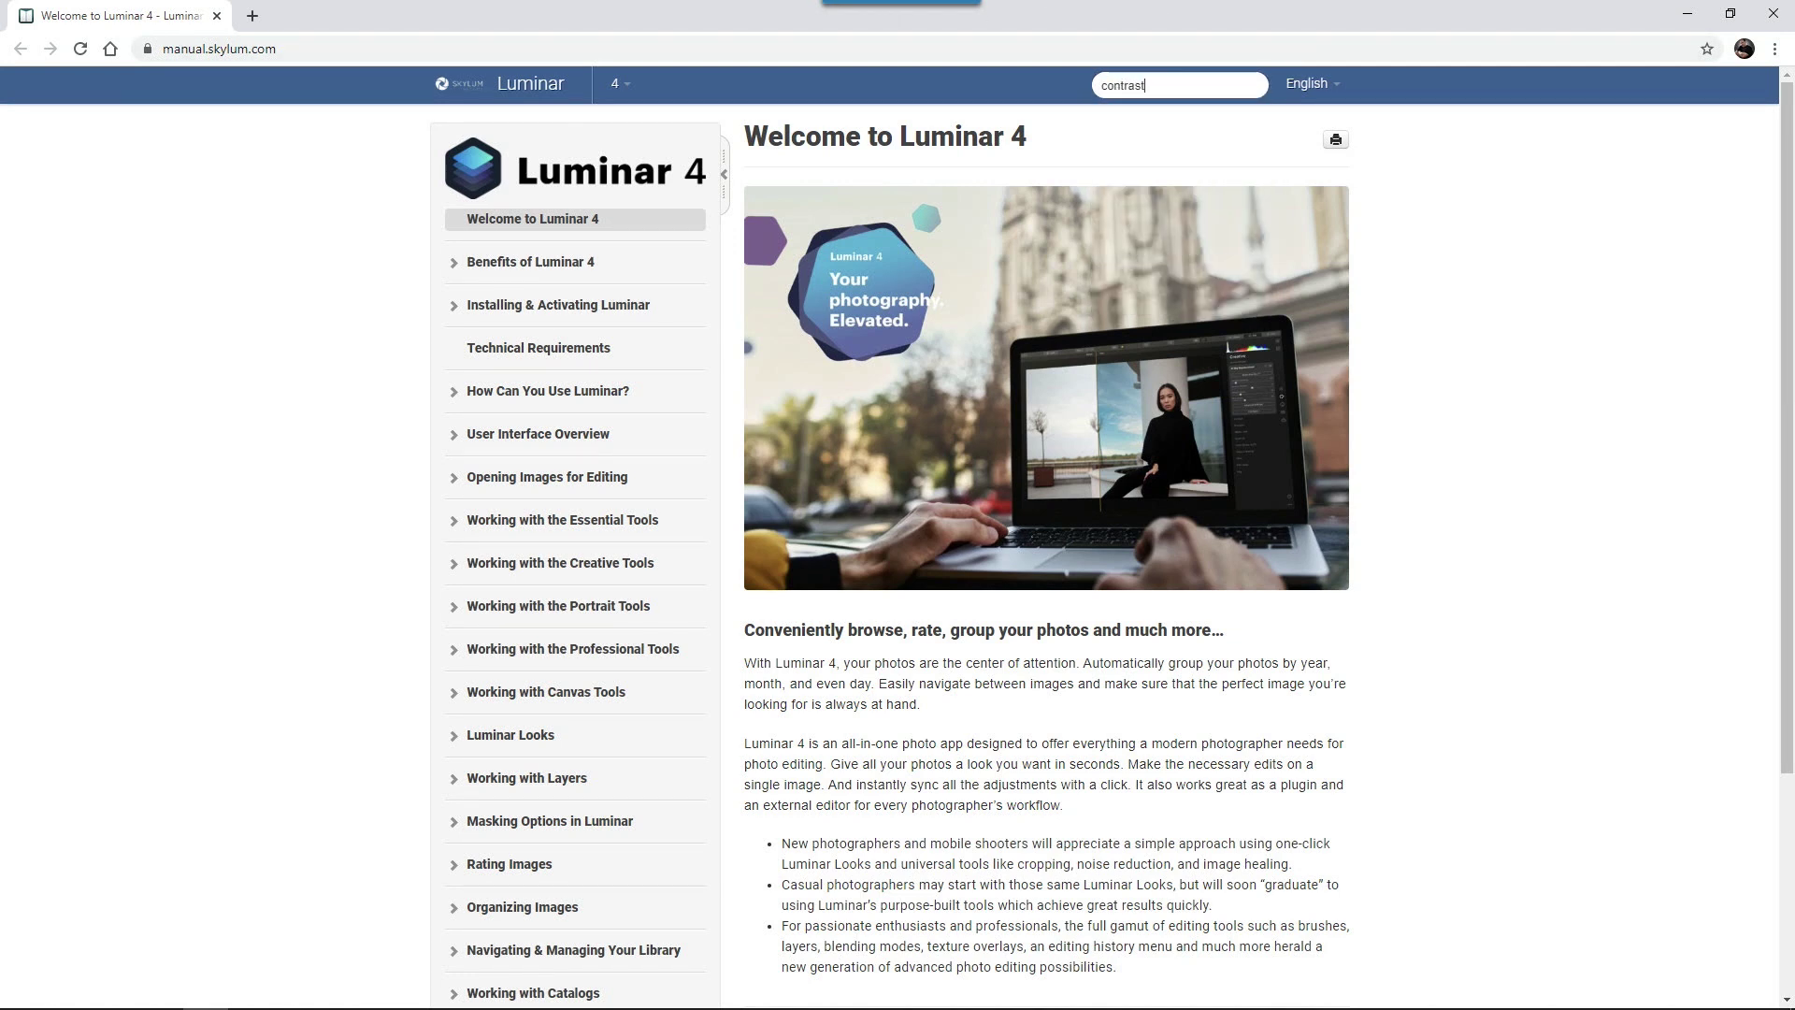
{"action": "key", "text": "Return"}
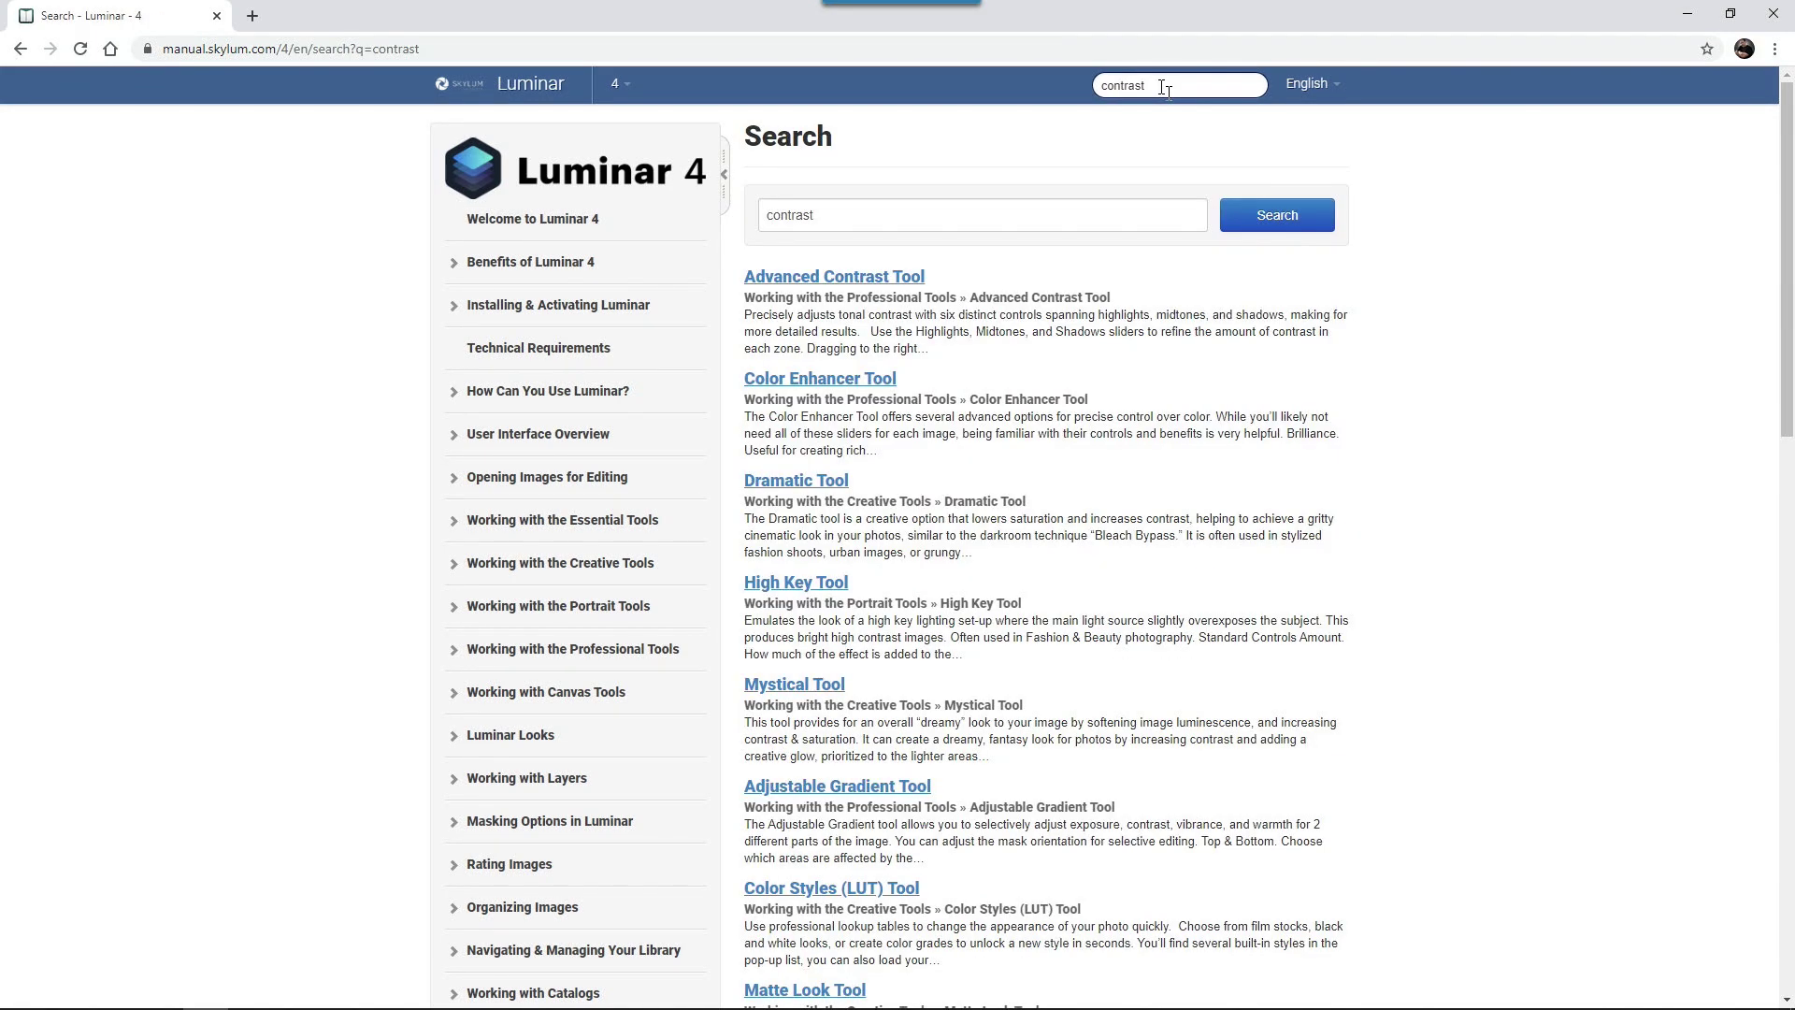
{"action": "scroll", "coordinate": [1129, 181], "scroll_direction": "down", "scroll_amount": 14}
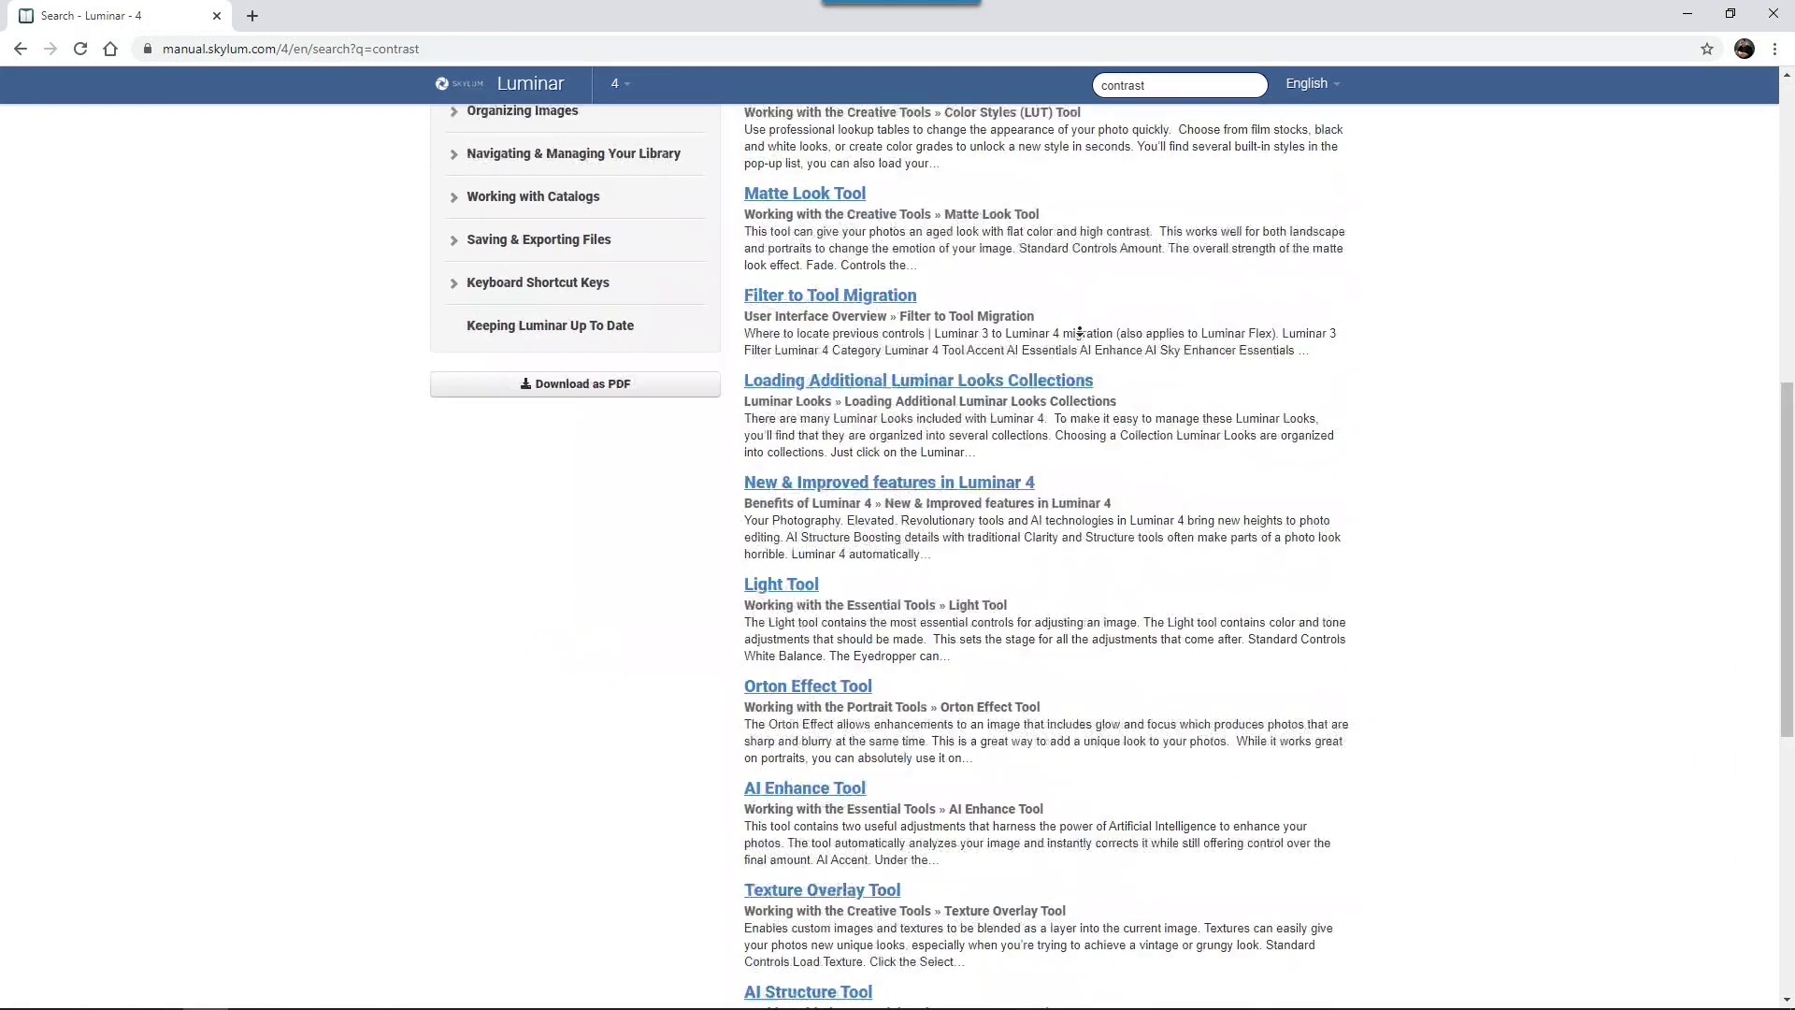
{"action": "scroll", "coordinate": [1084, 804], "scroll_direction": "up", "scroll_amount": 12}
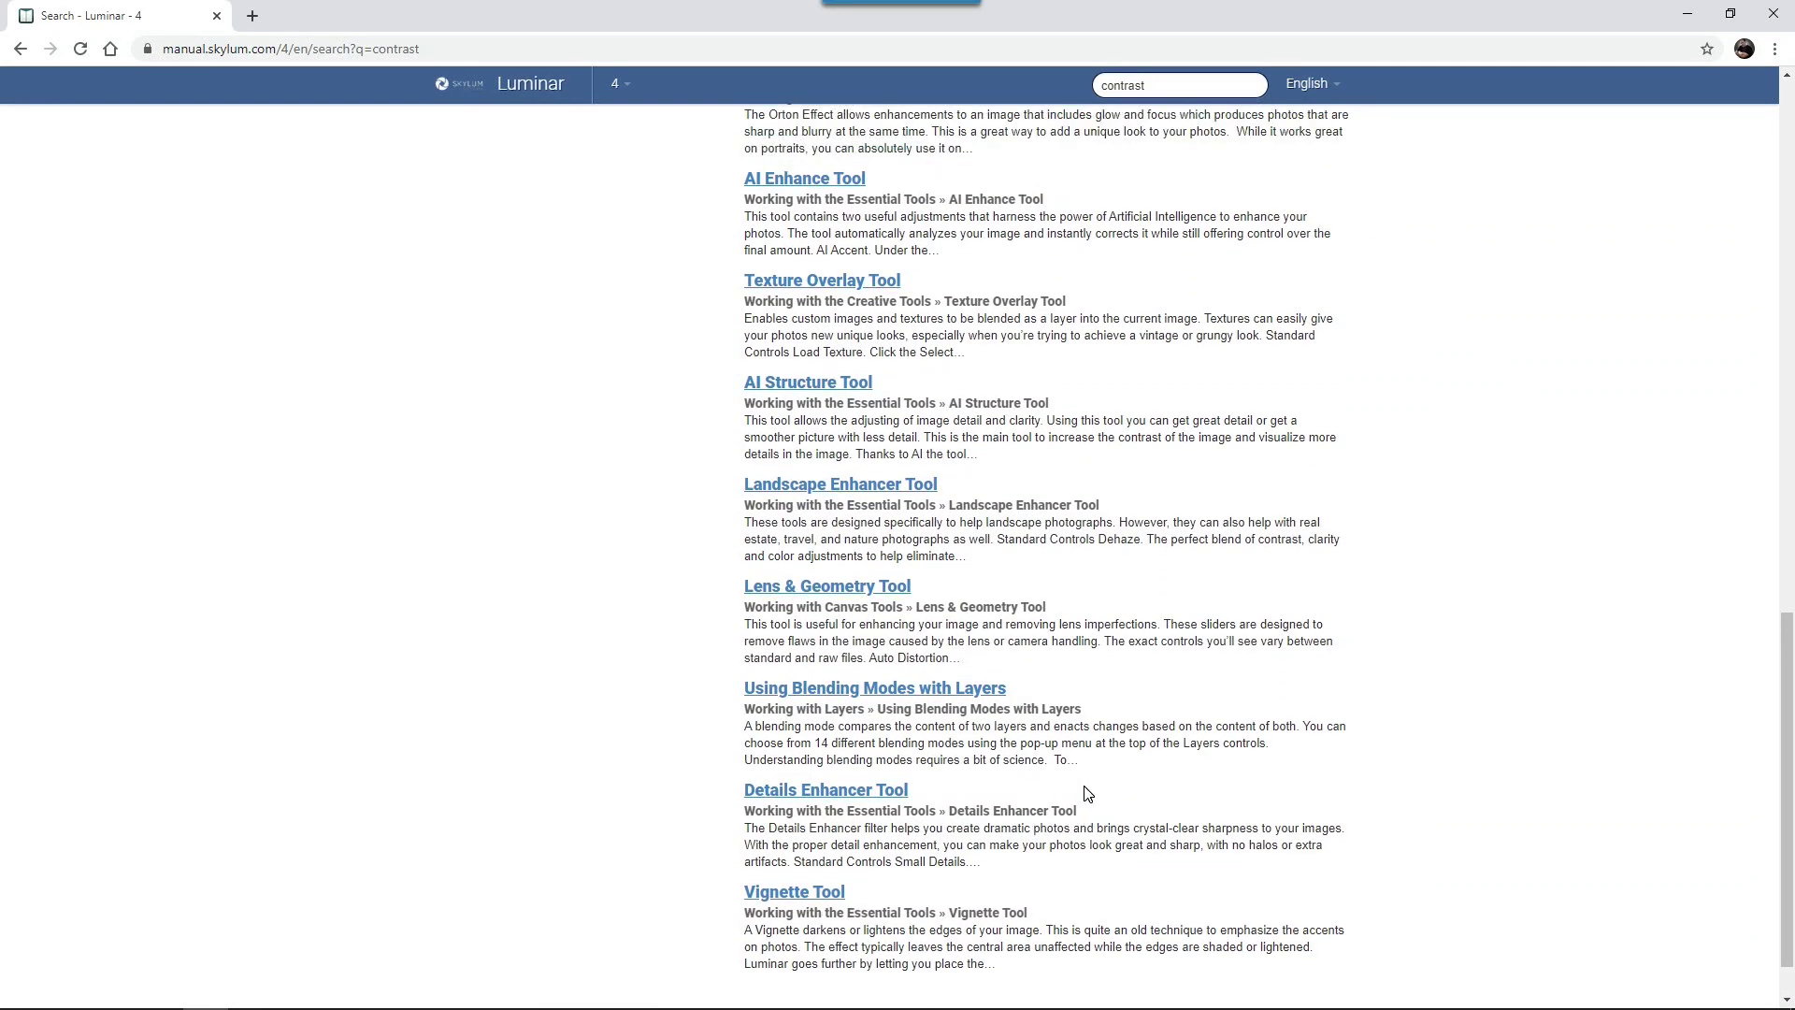
{"action": "scroll", "coordinate": [1087, 792], "scroll_direction": "up", "scroll_amount": 1}
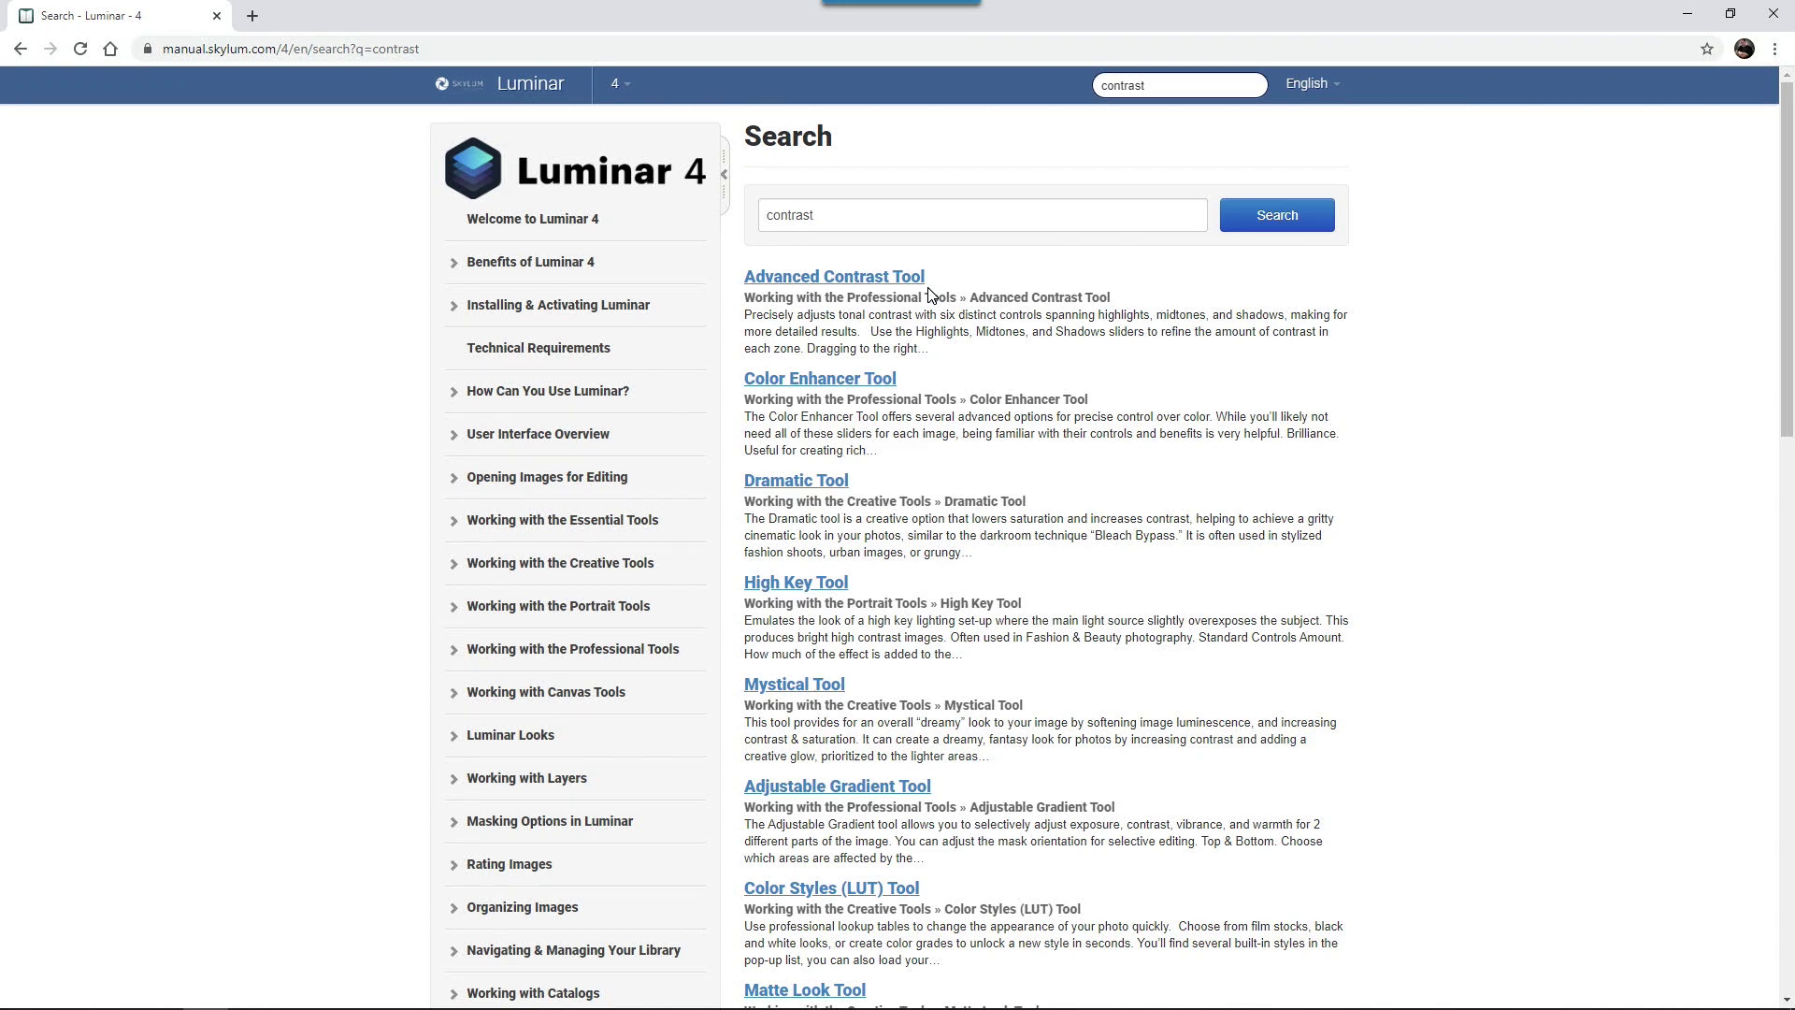
{"action": "scroll", "coordinate": [857, 411], "scroll_direction": "down", "scroll_amount": 9}
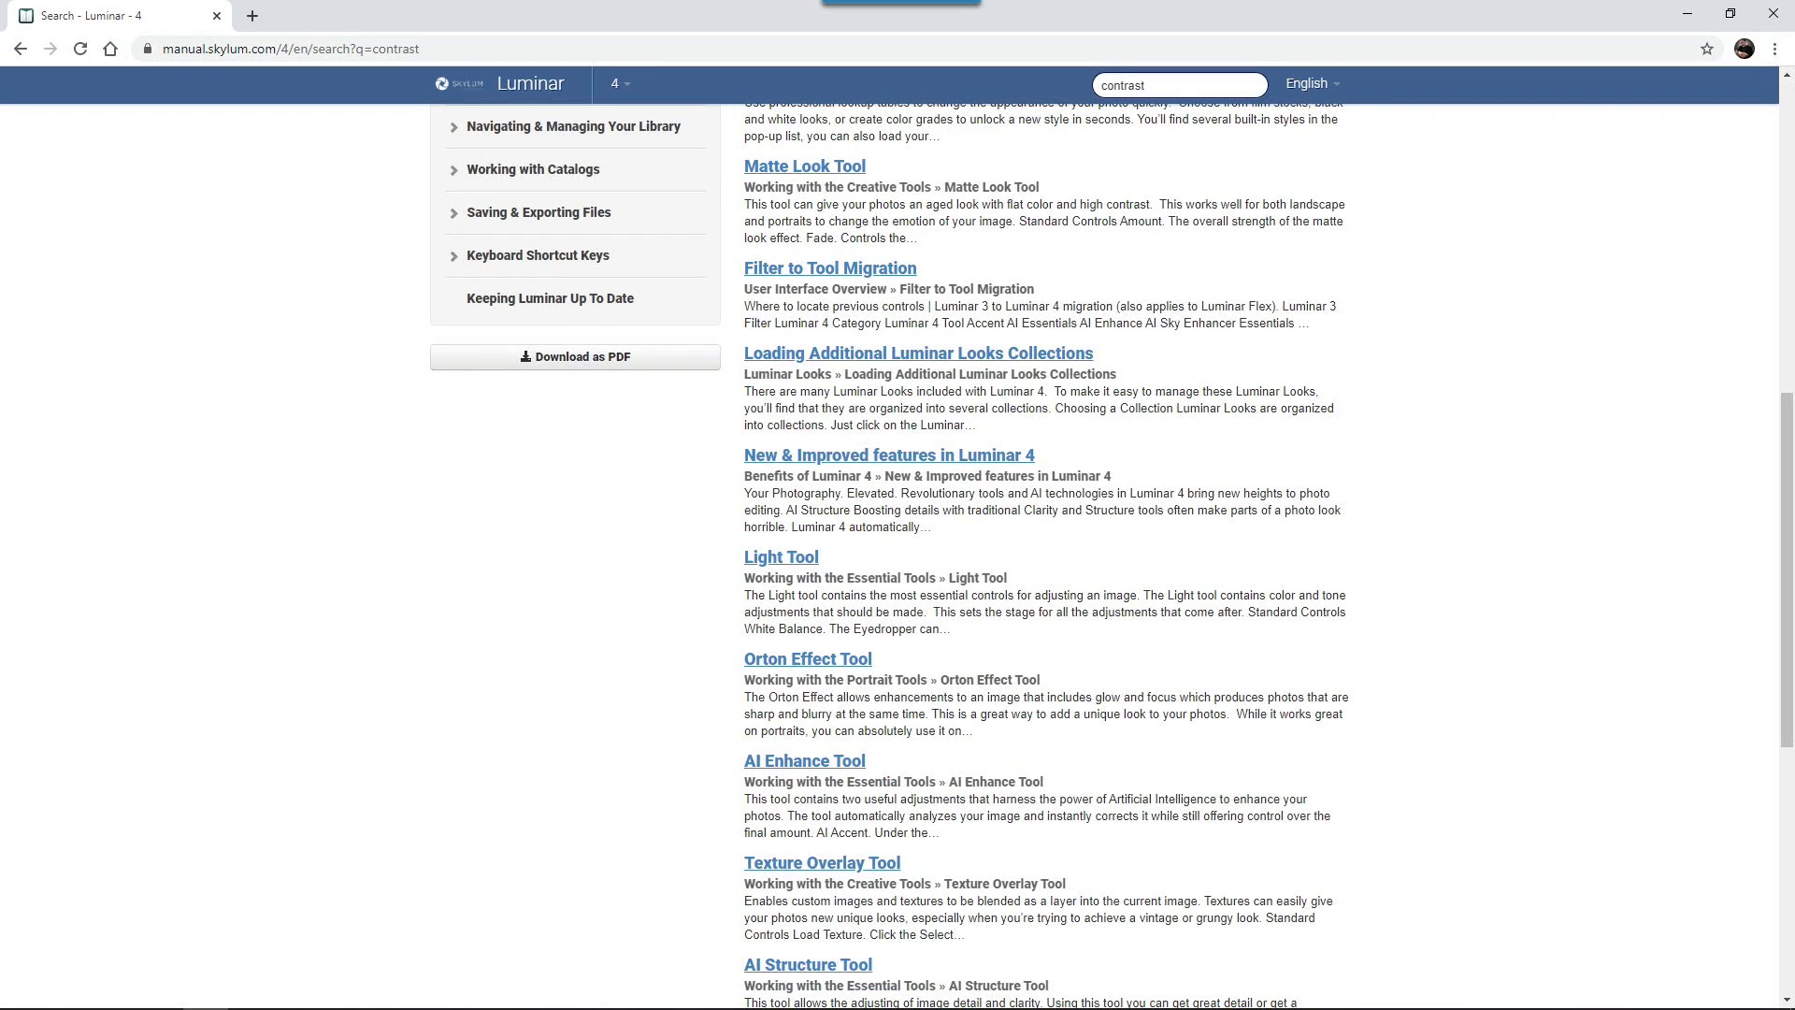
{"action": "scroll", "coordinate": [1393, 465], "scroll_direction": "up", "scroll_amount": 9}
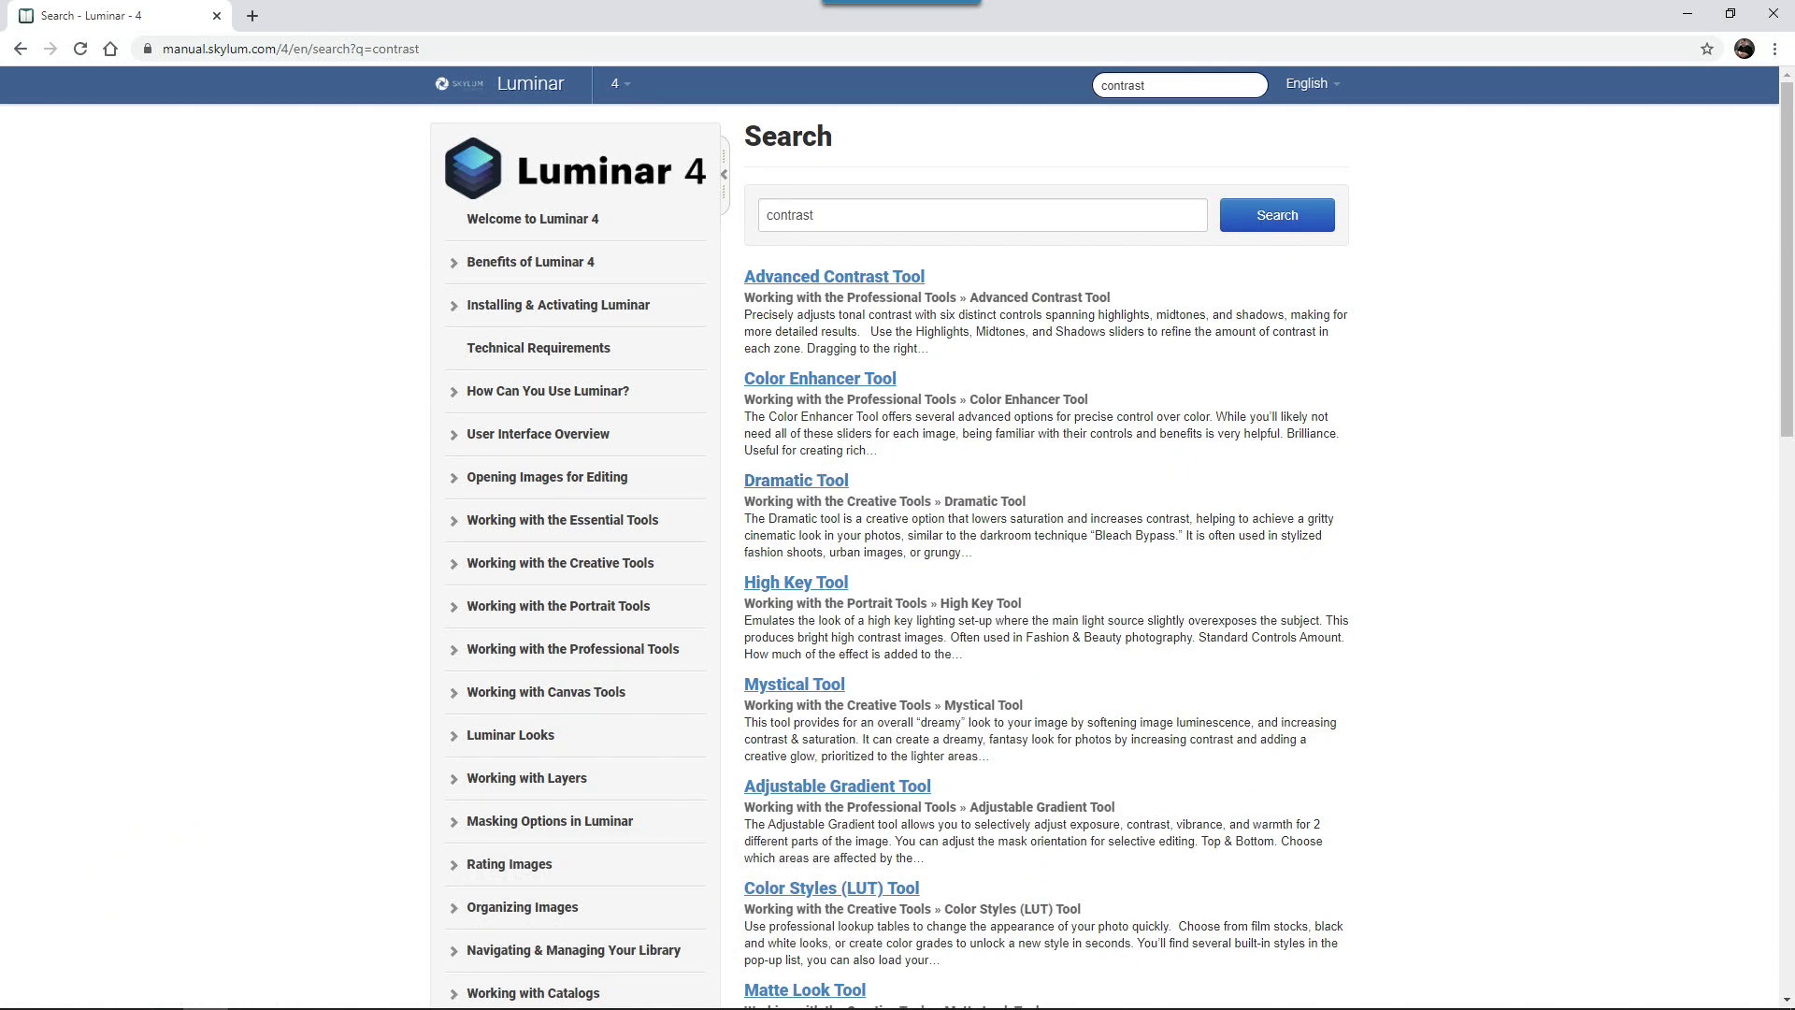
- Back in Luminar 4, lower the portrait's Light Highlights slider to -66
{"action": "left_click", "coordinate": [1688, 13]}
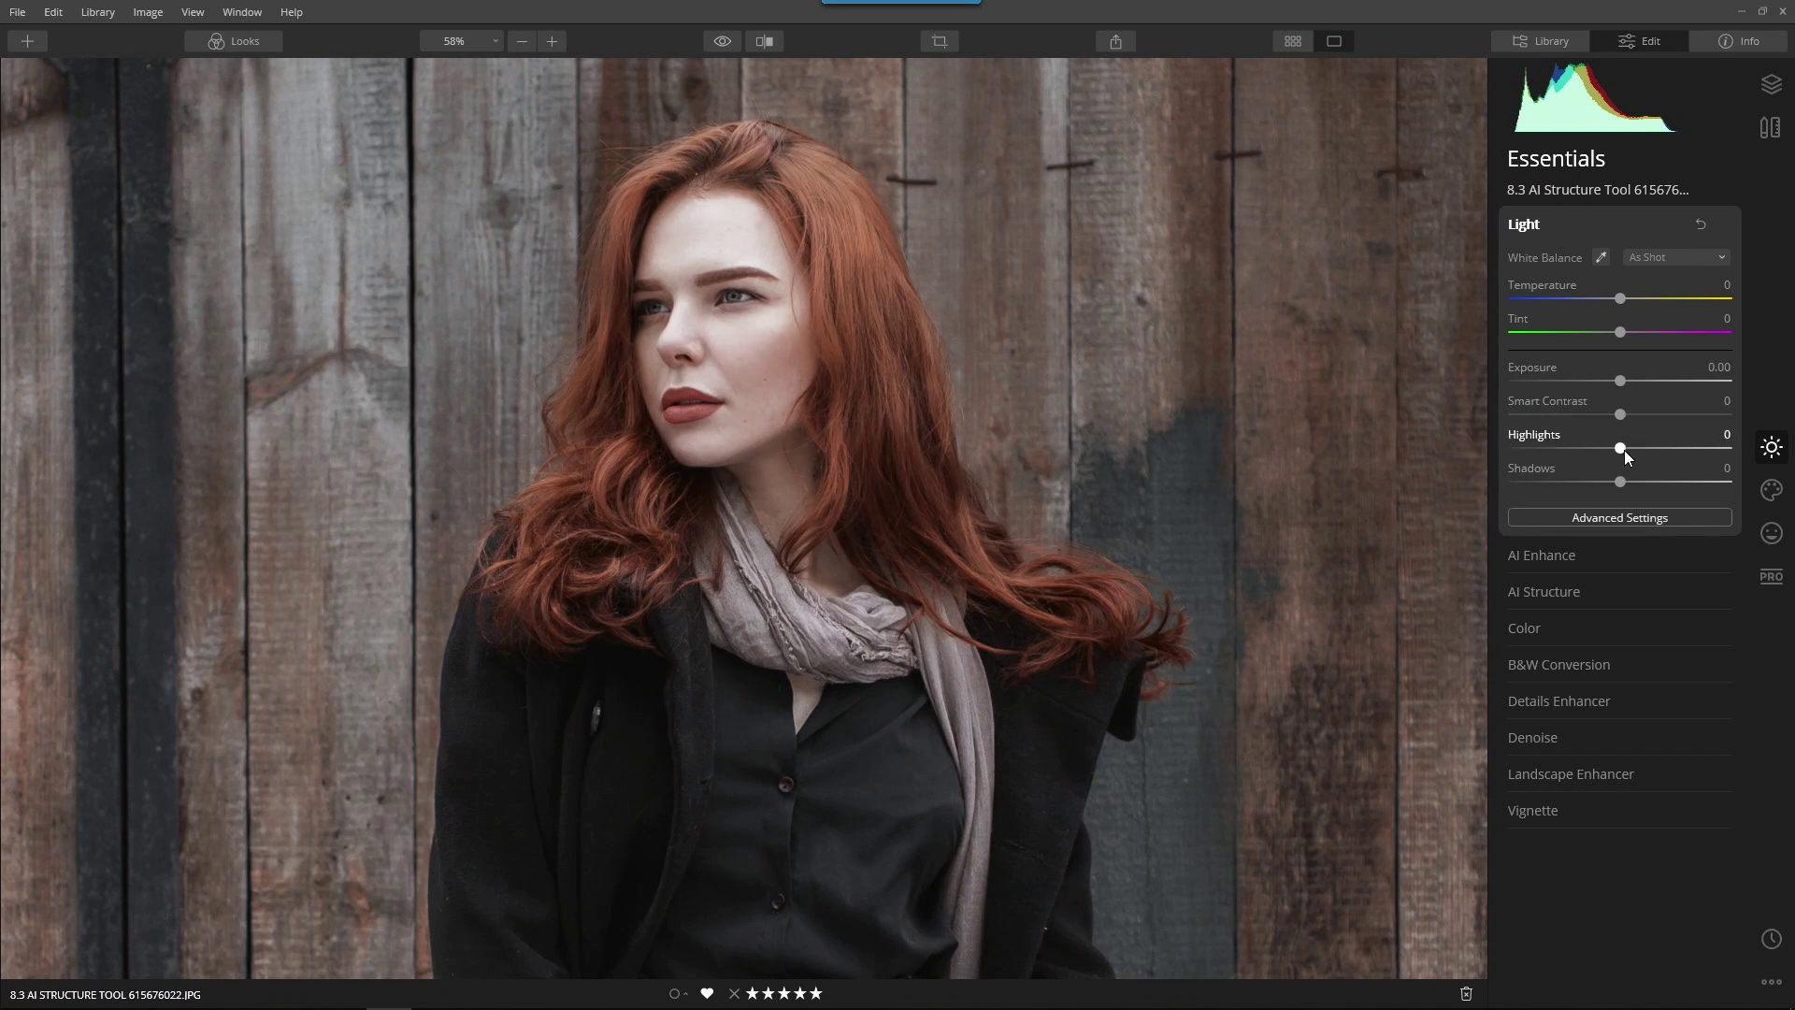
{"action": "left_click_drag", "start_coordinate": [1624, 451], "coordinate": [1578, 462]}
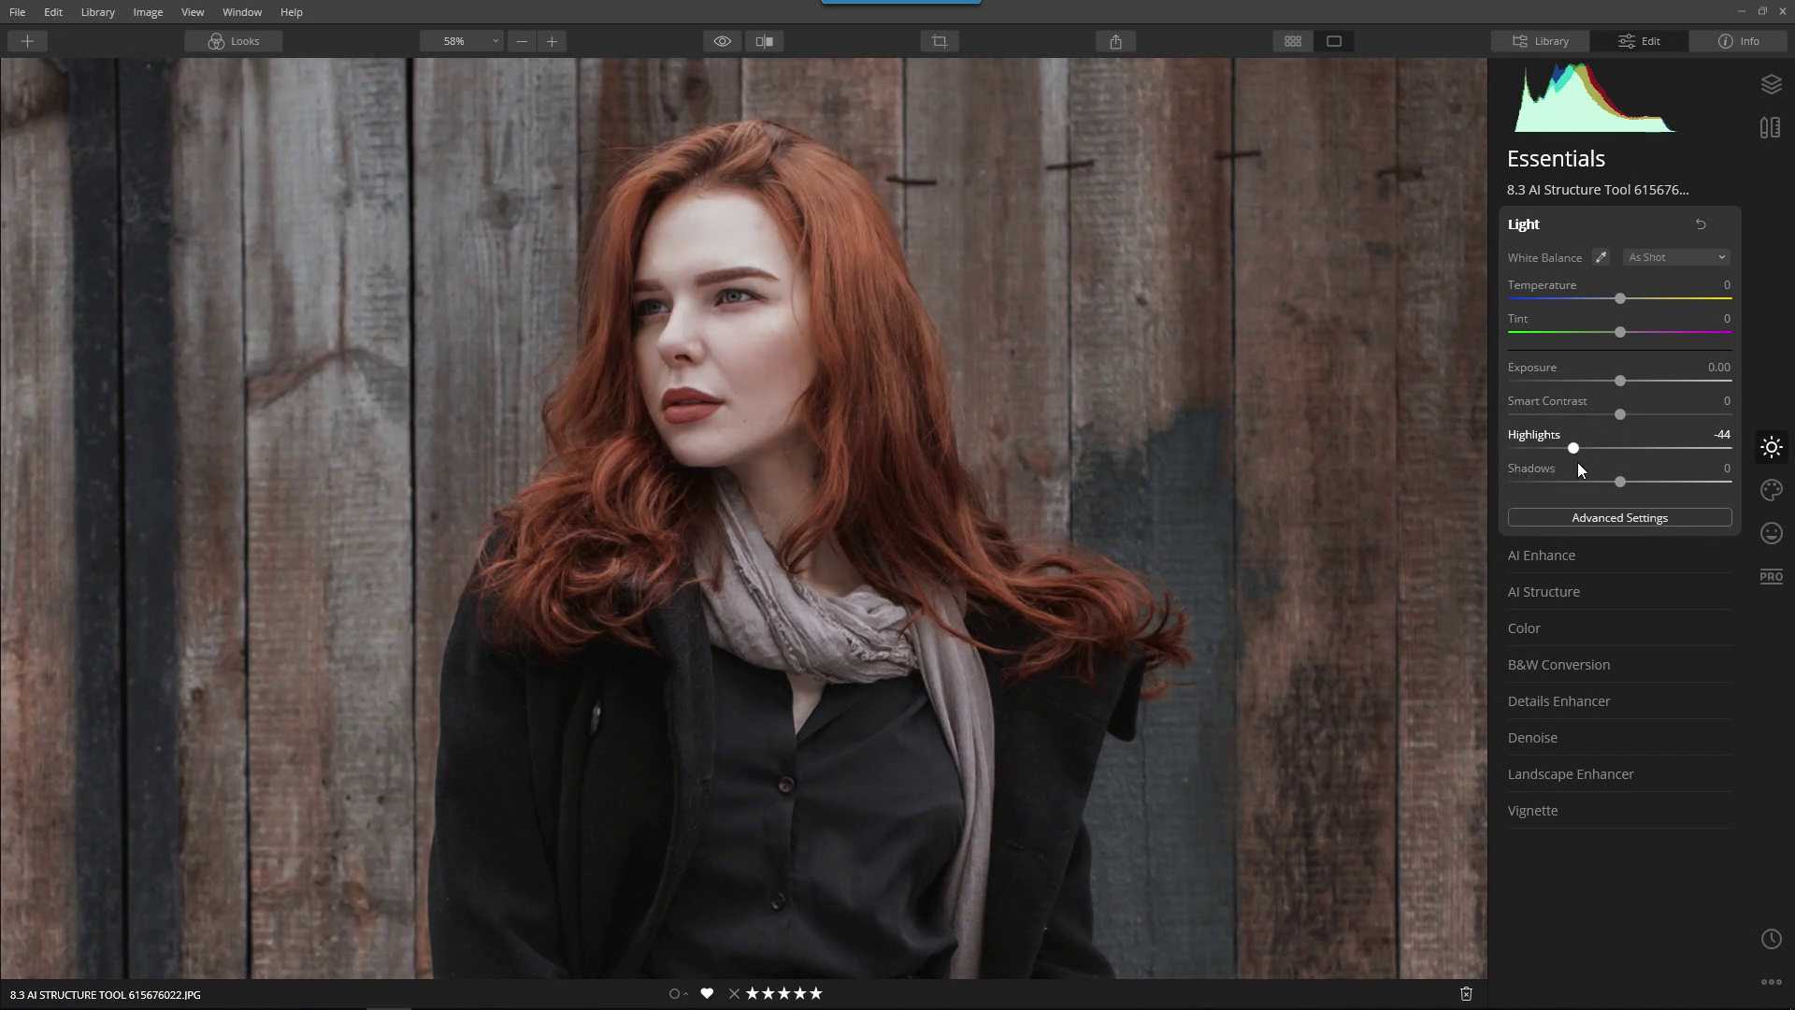
{"action": "scroll", "coordinate": [682, 249], "scroll_direction": "down", "scroll_amount": 3}
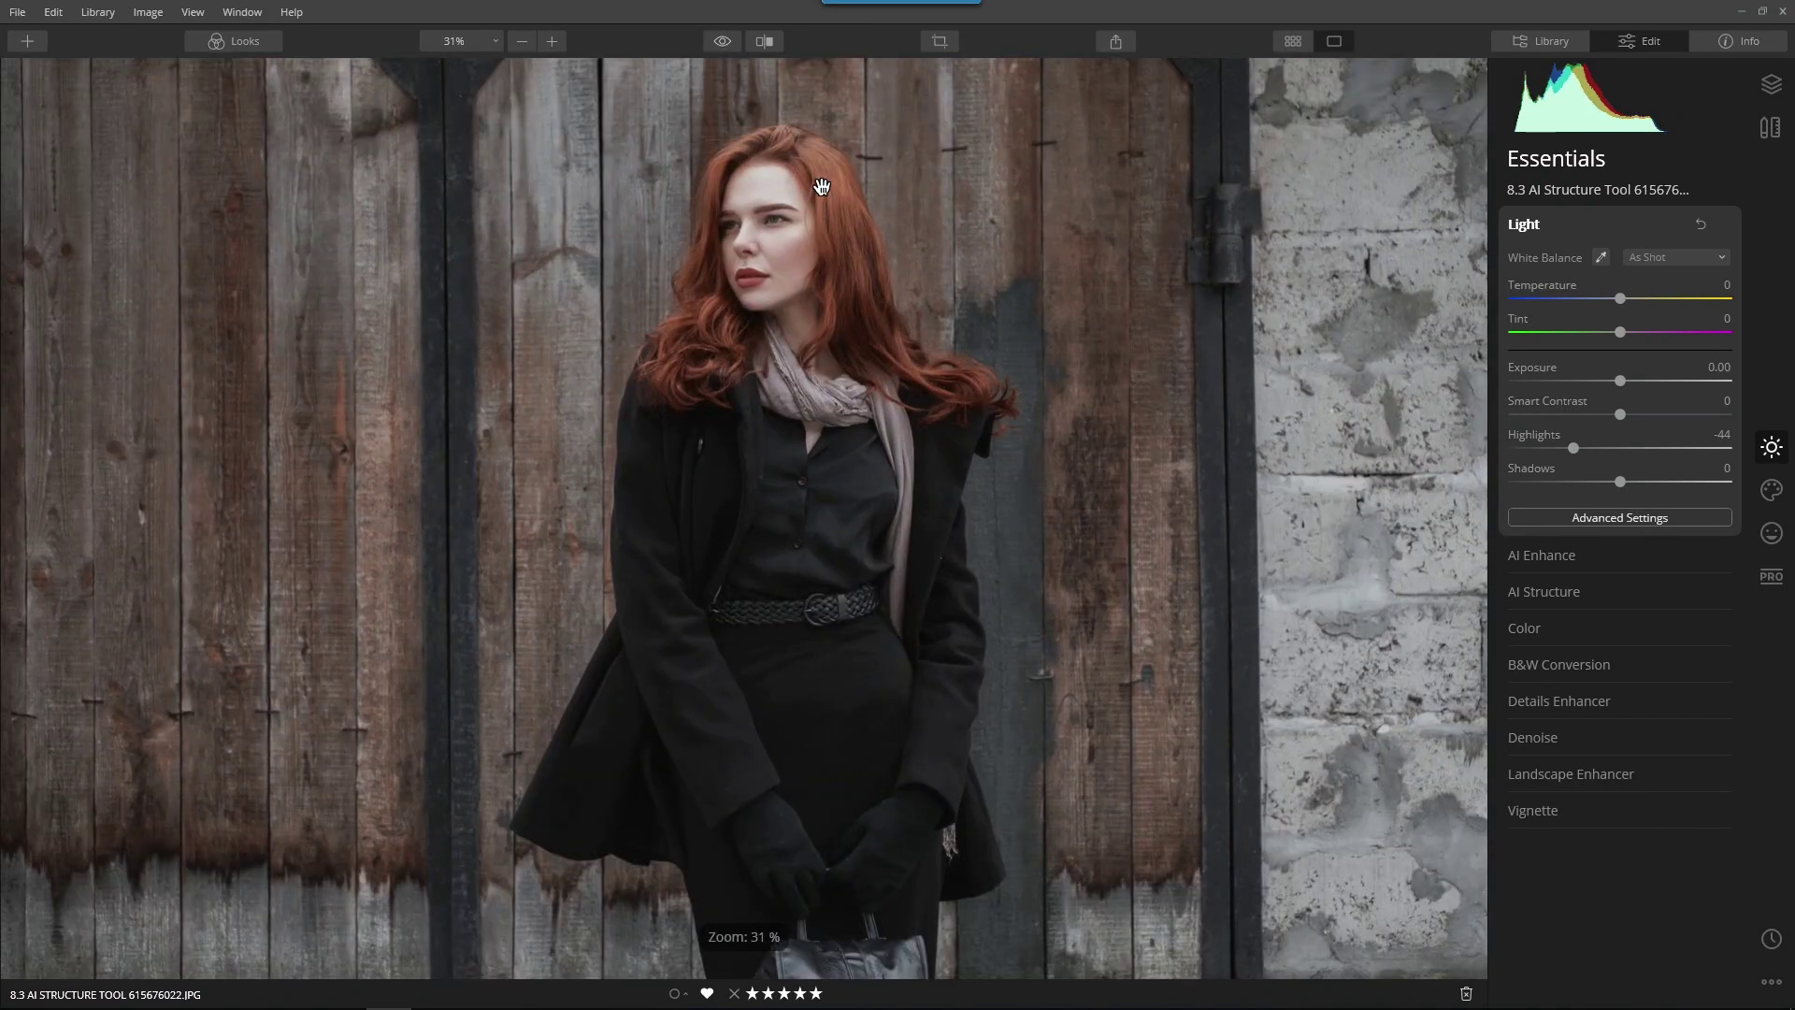
{"action": "scroll", "coordinate": [688, 140], "scroll_direction": "up", "scroll_amount": 5}
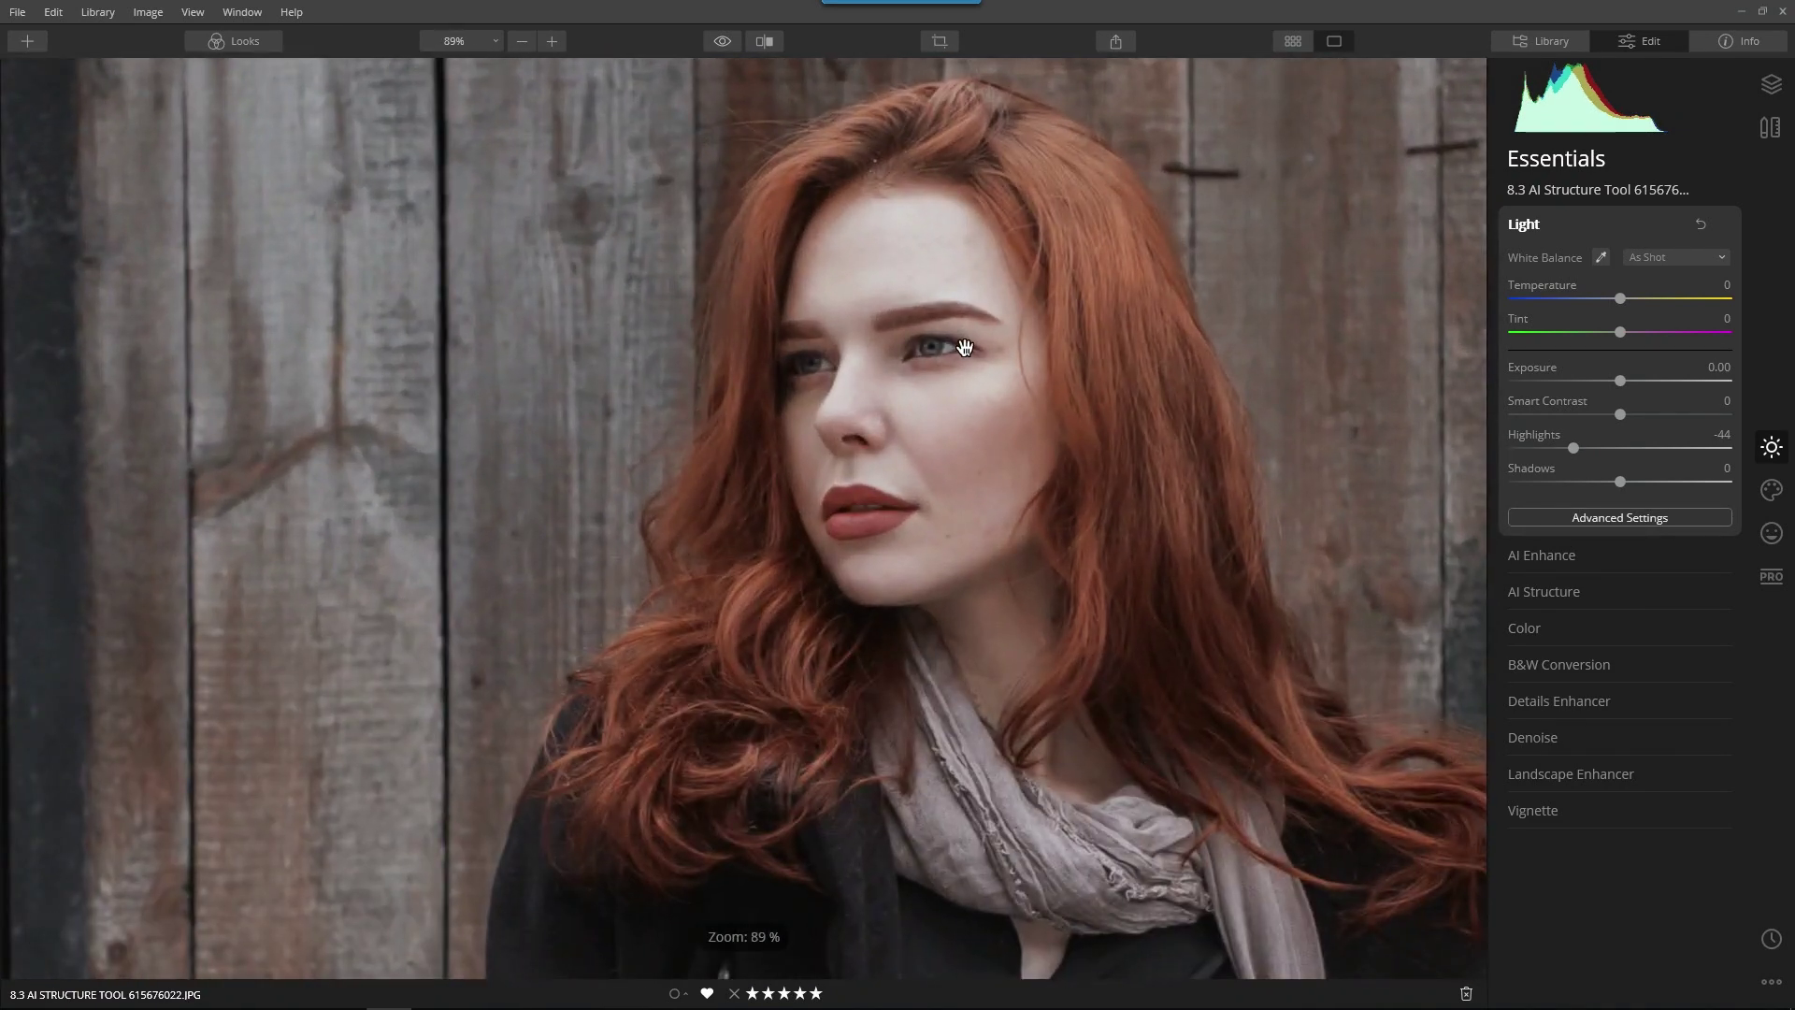
{"action": "scroll", "coordinate": [965, 348], "scroll_direction": "up", "scroll_amount": 2}
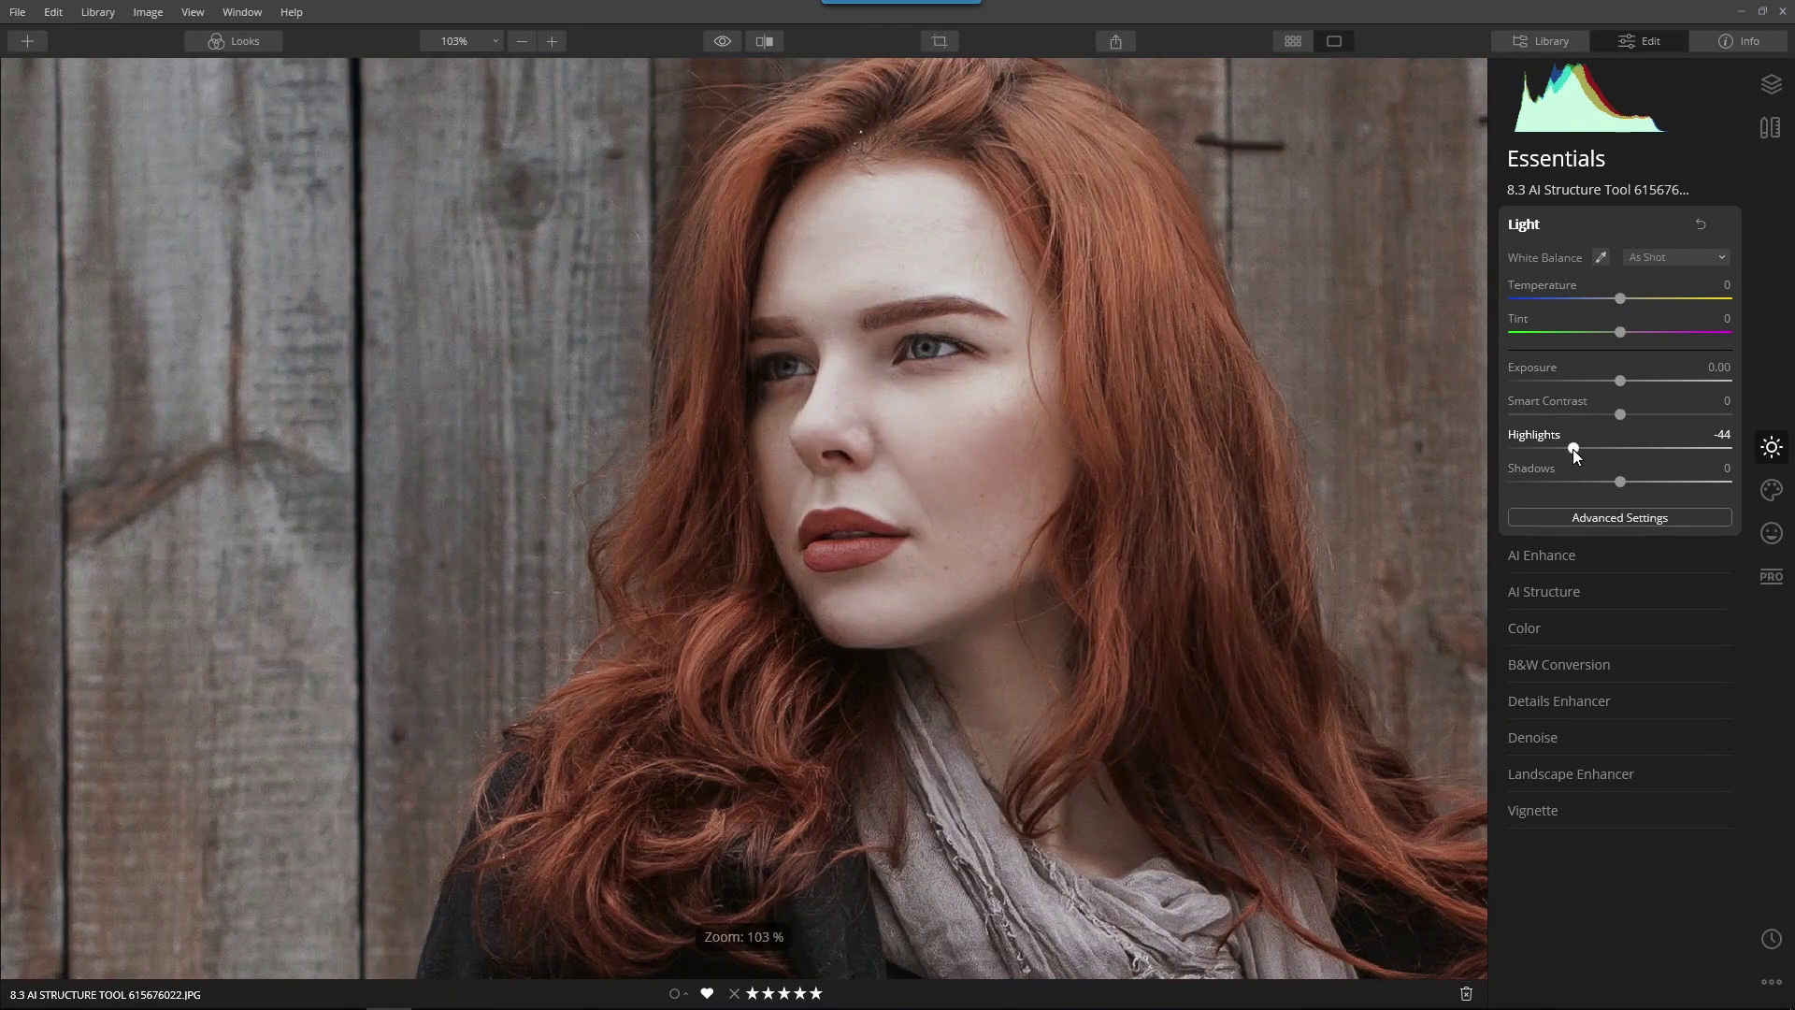
{"action": "left_click_drag", "start_coordinate": [1573, 451], "coordinate": [1549, 464]}
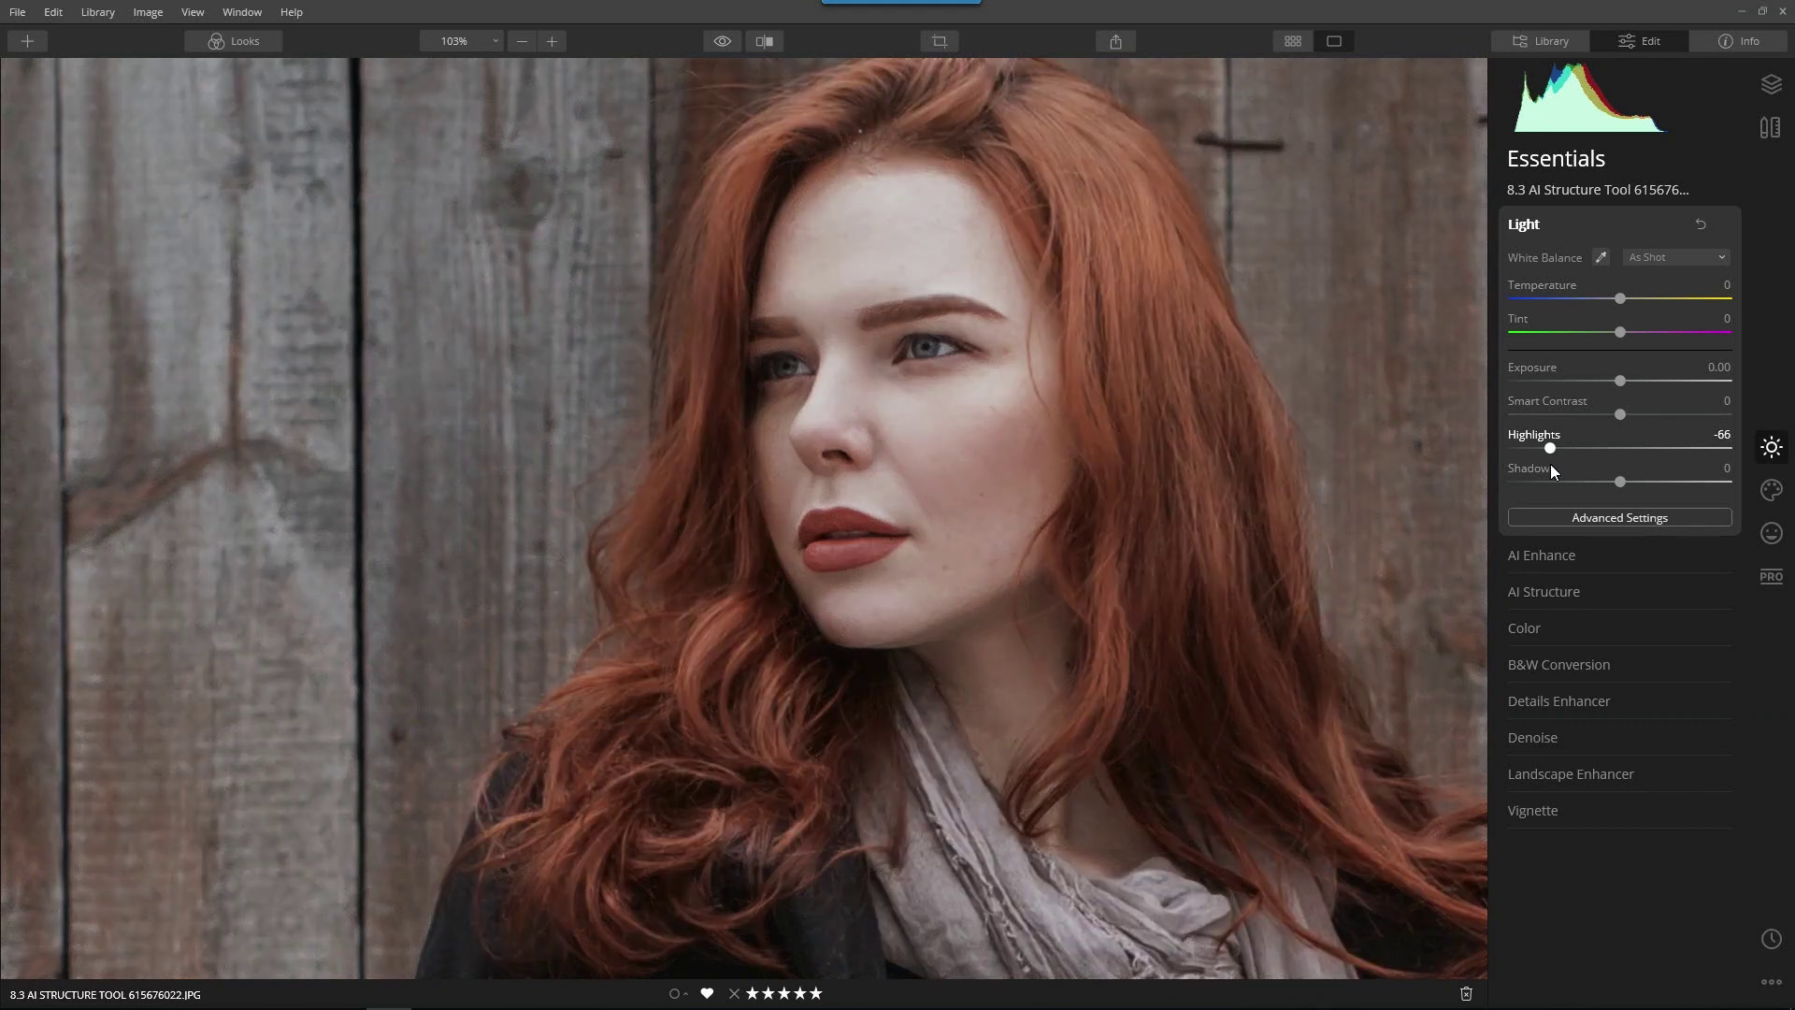
- Set AI Accent to 21, then open Advanced Contrast in the Professional tools
{"action": "left_click", "coordinate": [1580, 555]}
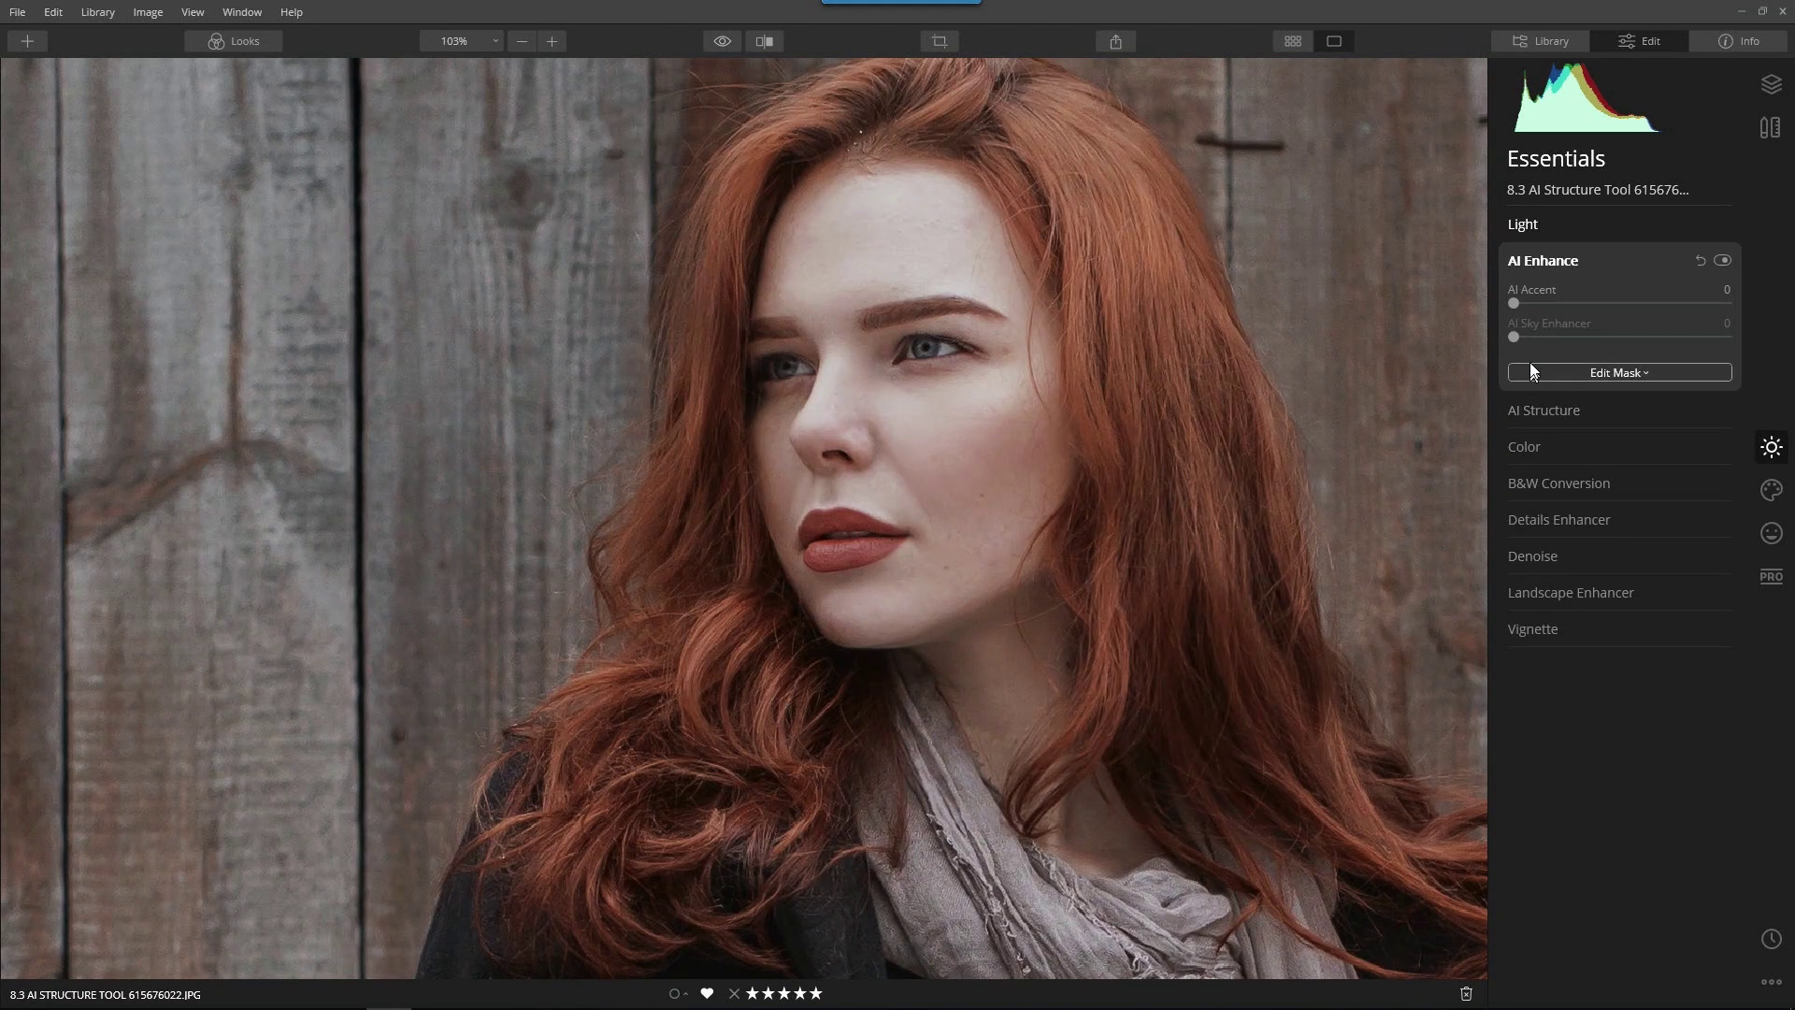
{"action": "left_click_drag", "start_coordinate": [1515, 304], "coordinate": [1556, 317]}
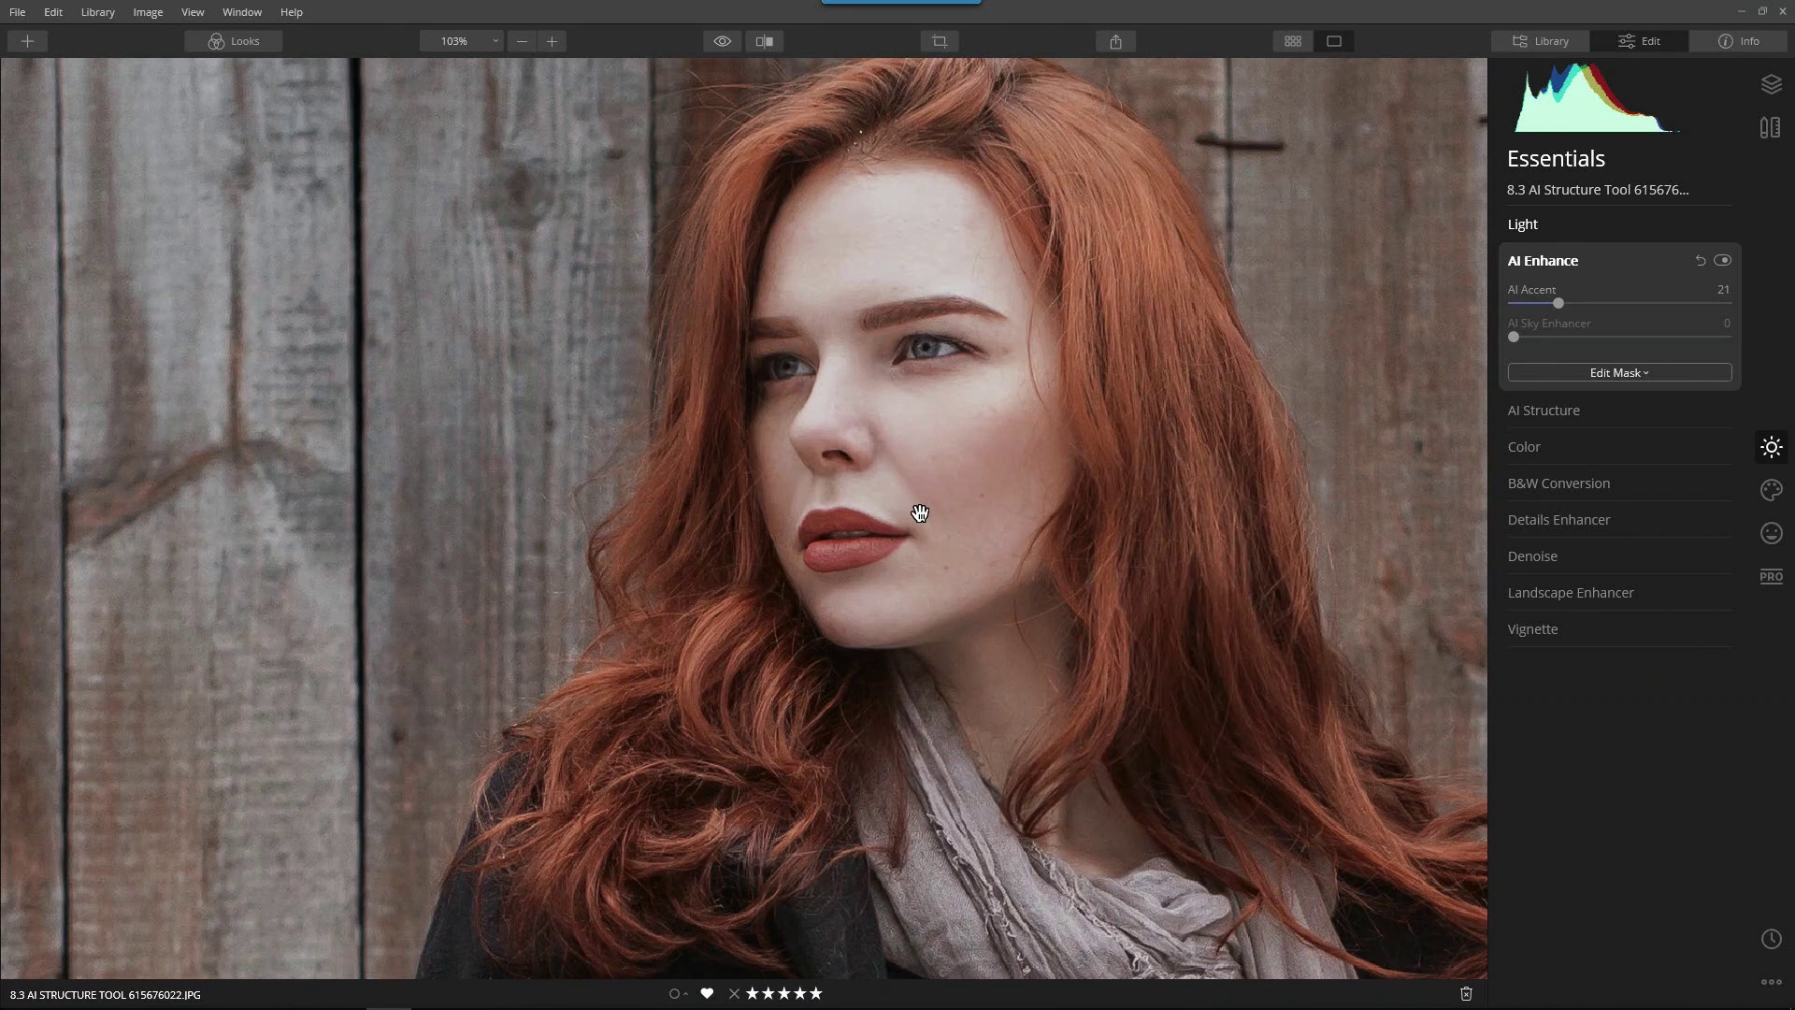
{"action": "left_click", "coordinate": [1769, 577]}
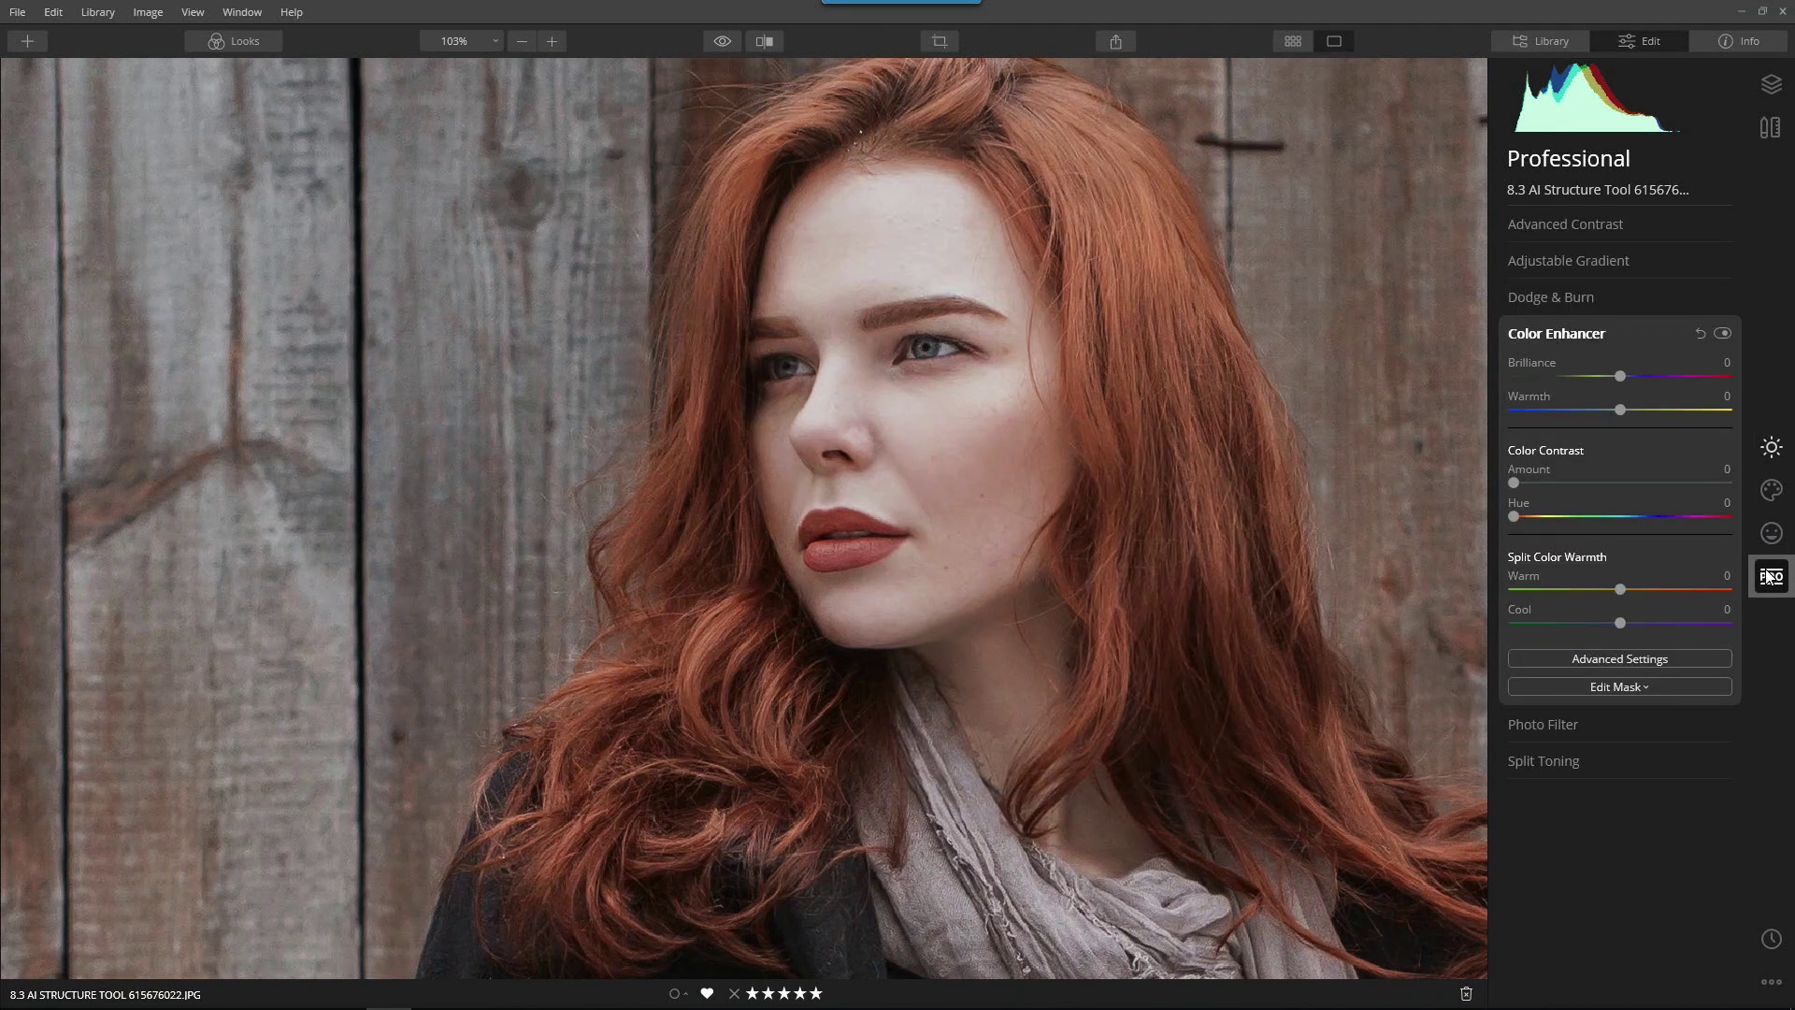
{"action": "left_click", "coordinate": [1578, 332]}
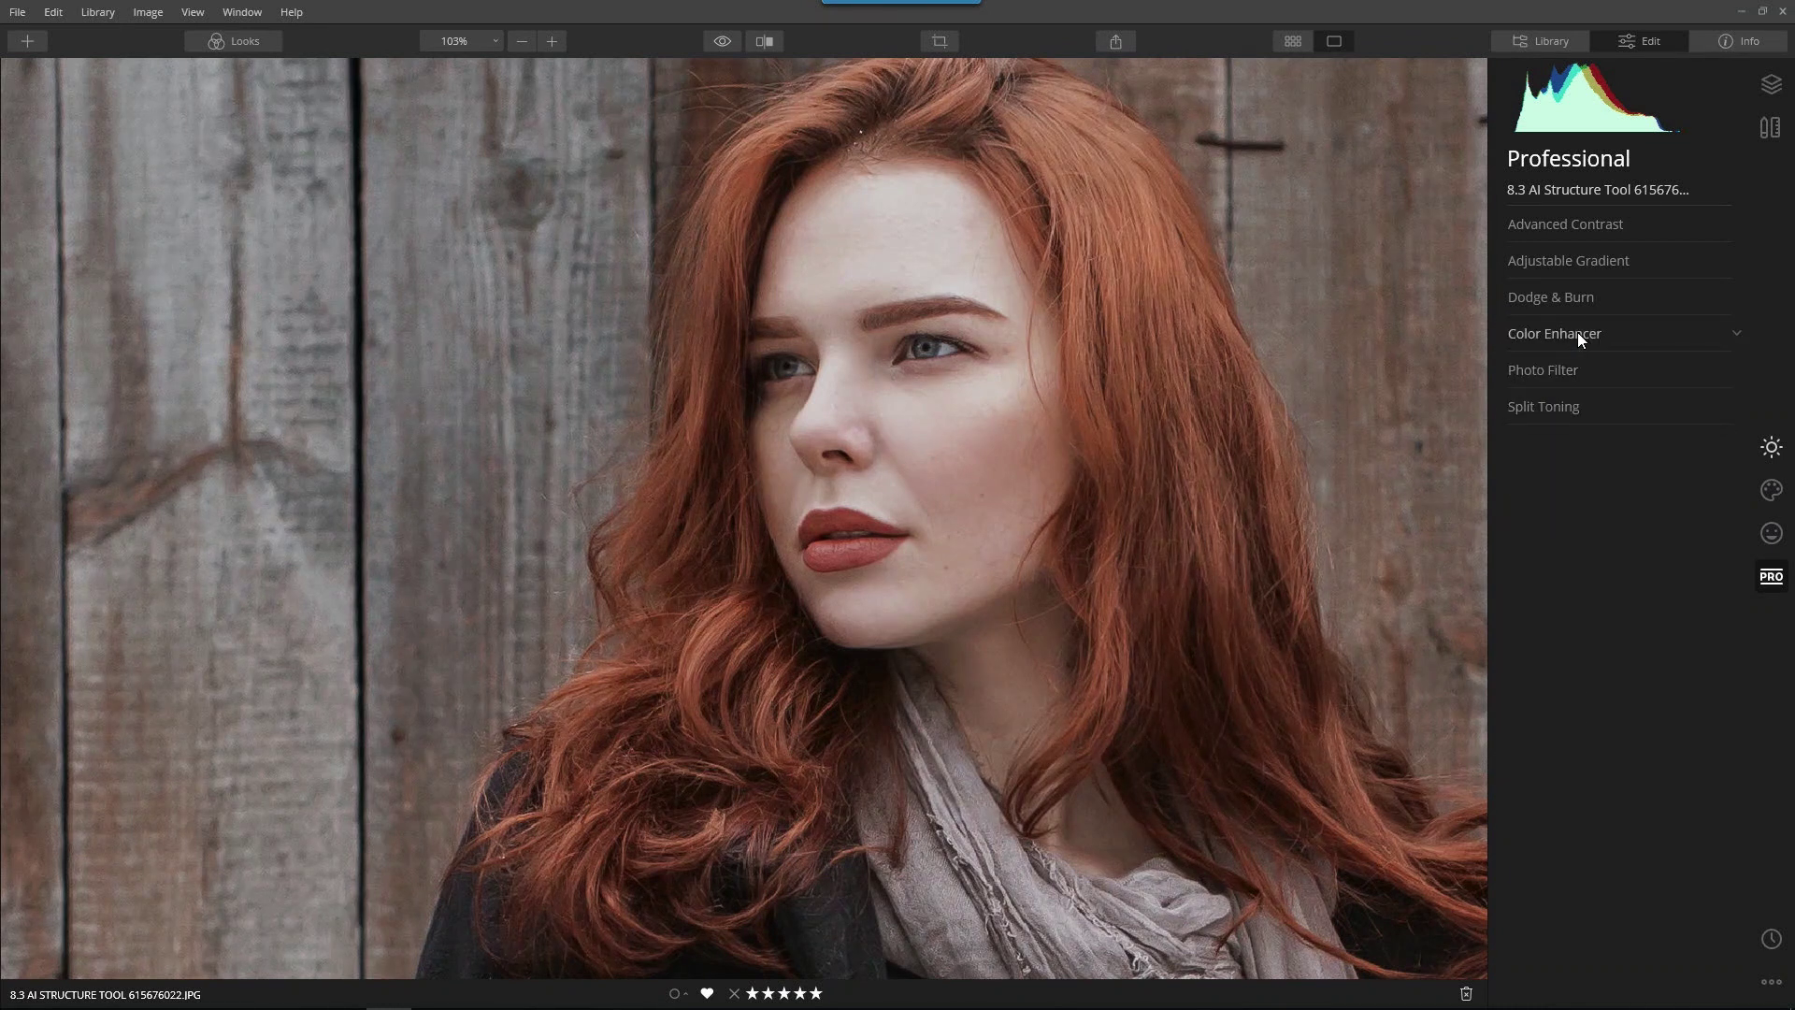
{"action": "left_click", "coordinate": [1564, 228]}
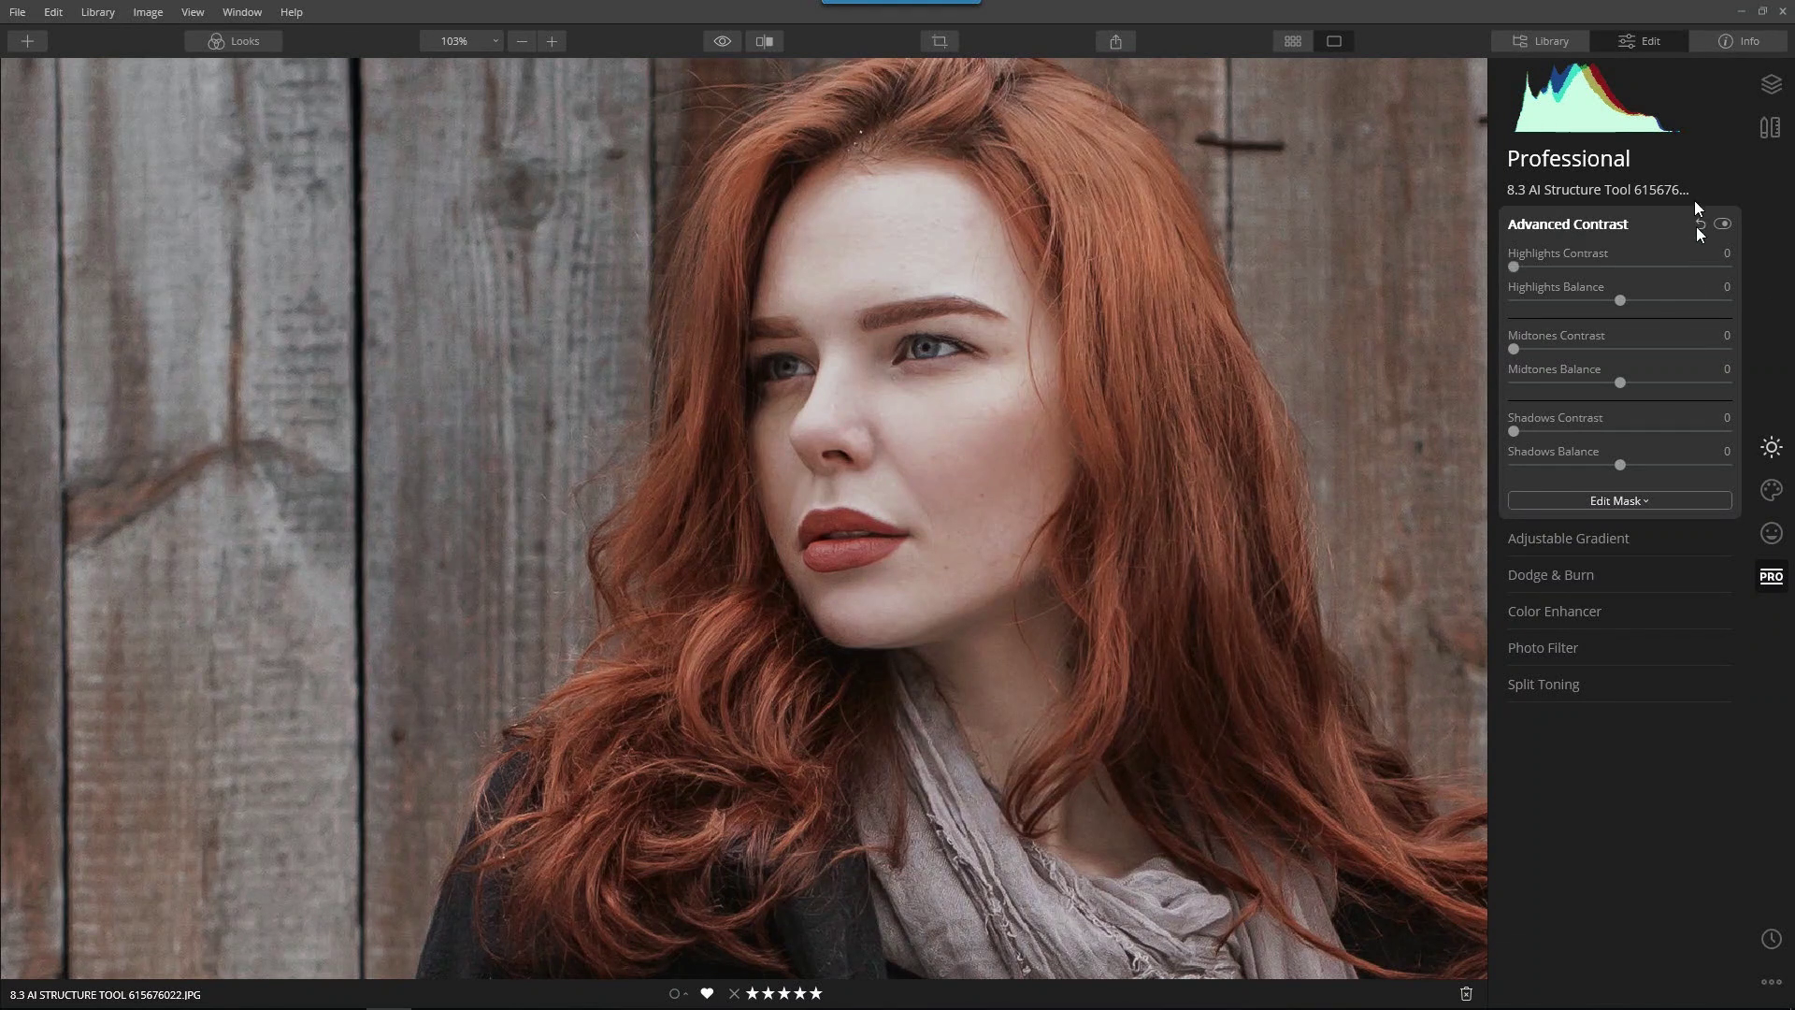
- Try raising Smart Contrast in Essentials Light, then reset it to 0
{"action": "left_click", "coordinate": [1772, 444]}
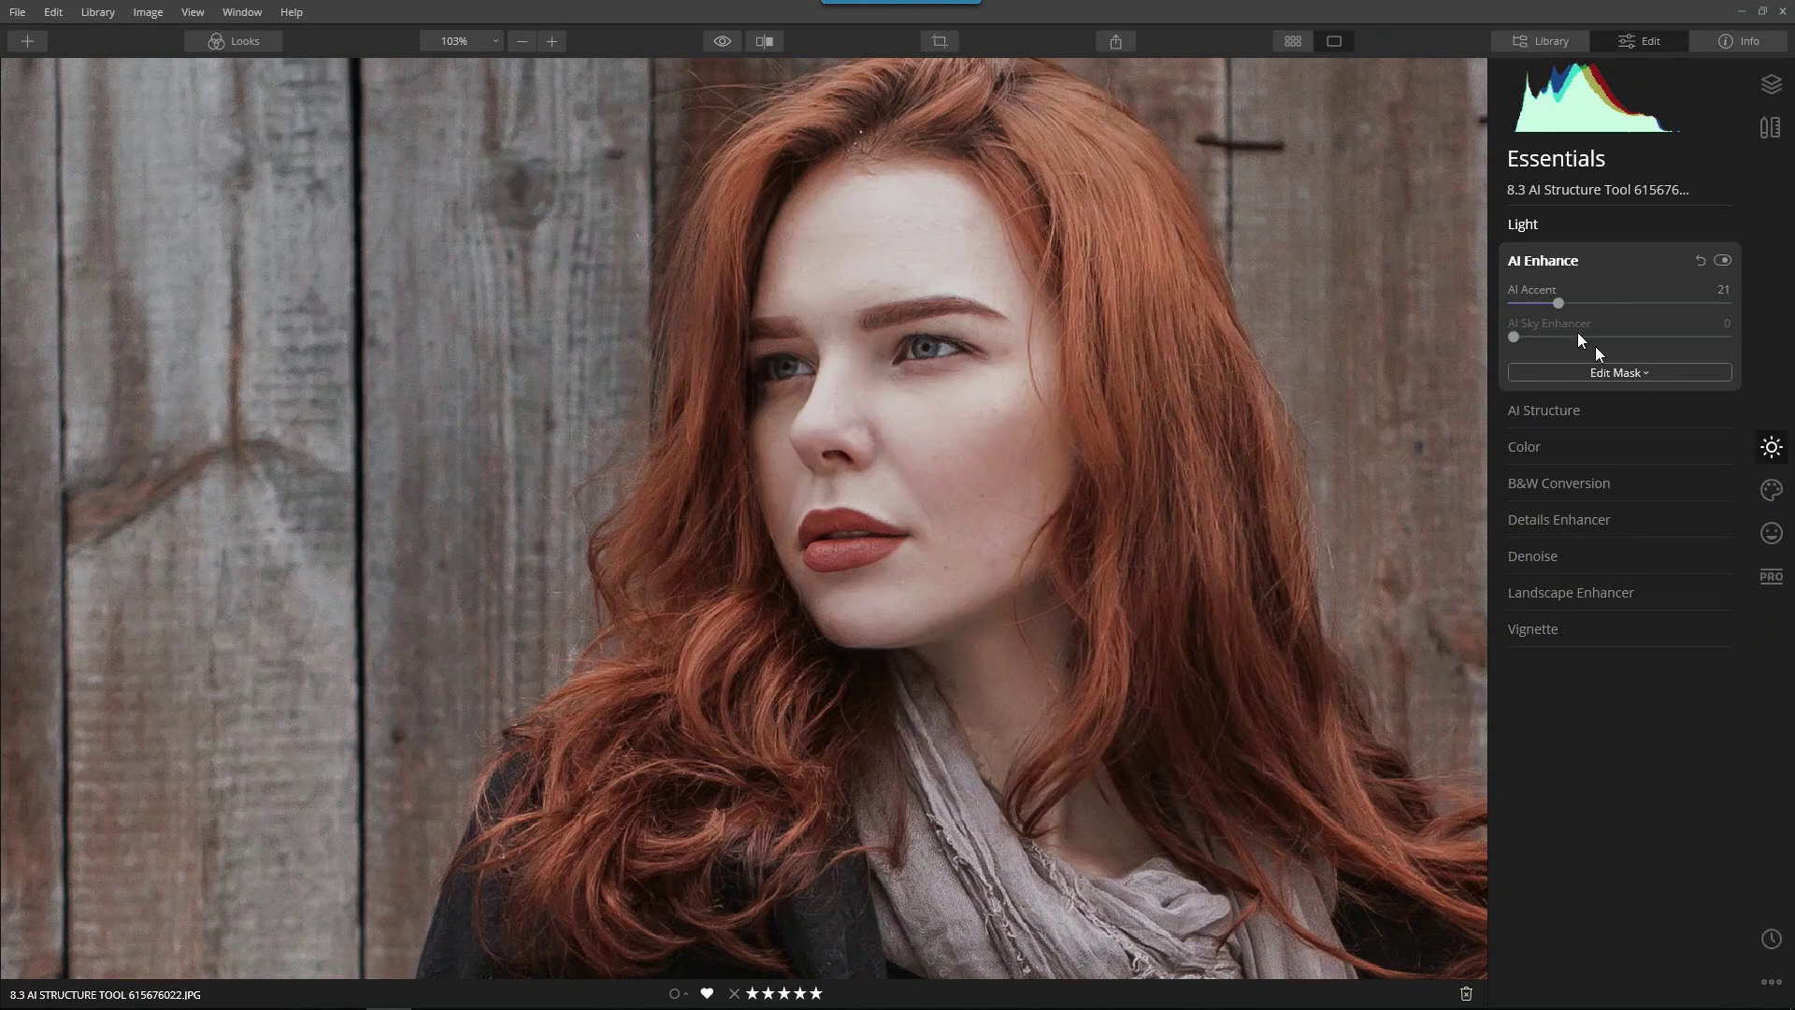
{"action": "left_click", "coordinate": [1533, 236]}
{"action": "left_click_drag", "start_coordinate": [1619, 415], "coordinate": [1736, 423]}
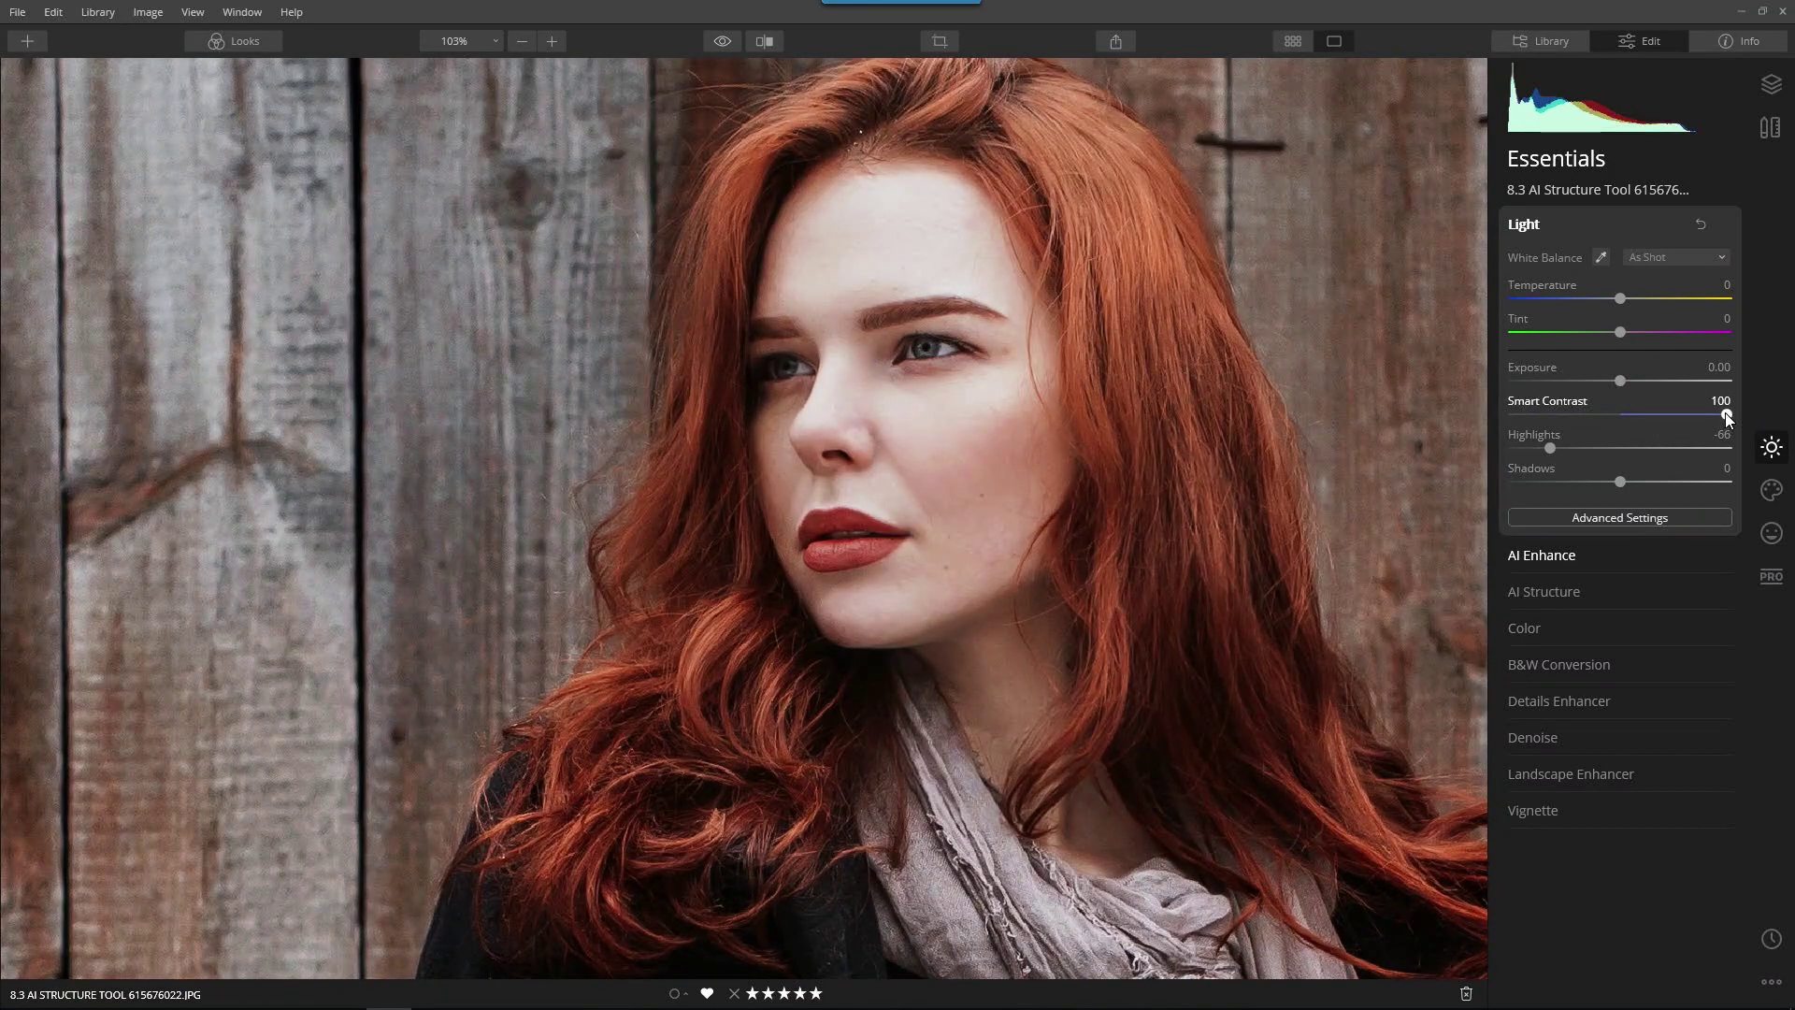
{"action": "double_click", "coordinate": [1725, 412]}
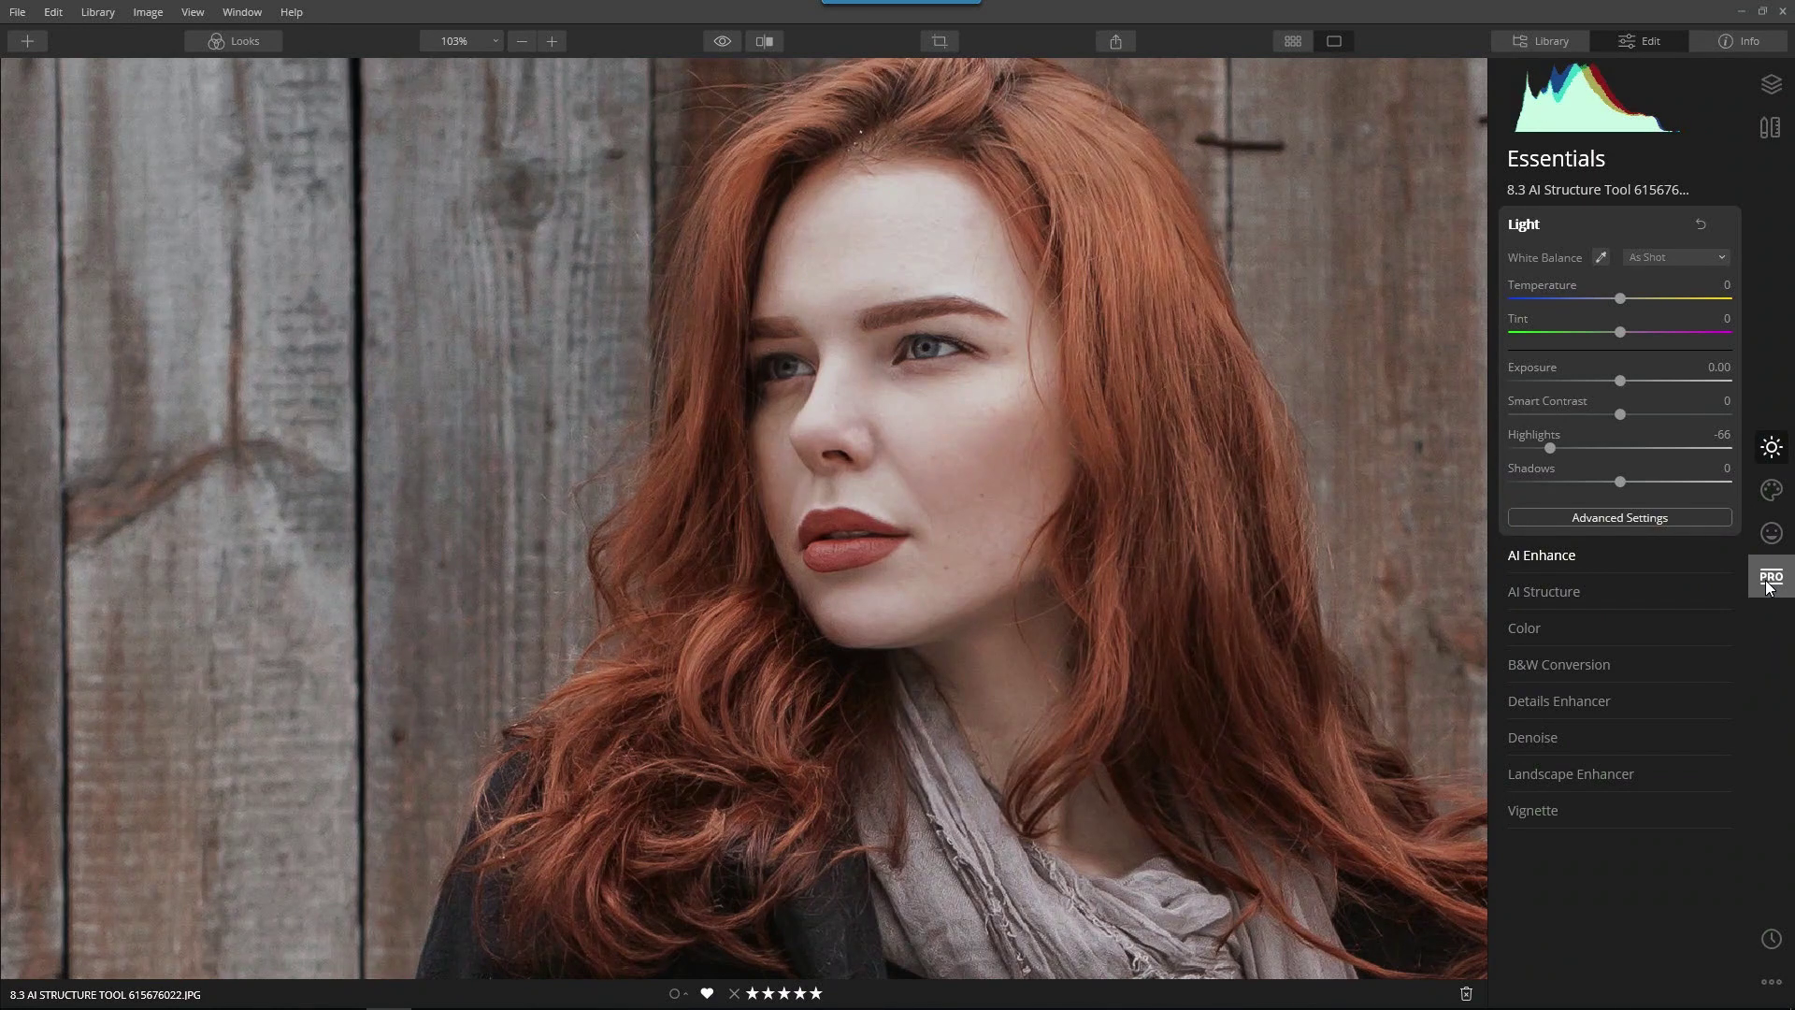
- Raise Advanced Contrast's Highlights Contrast to 68 and fine-tune Highlights Balance
{"action": "left_click", "coordinate": [1770, 580]}
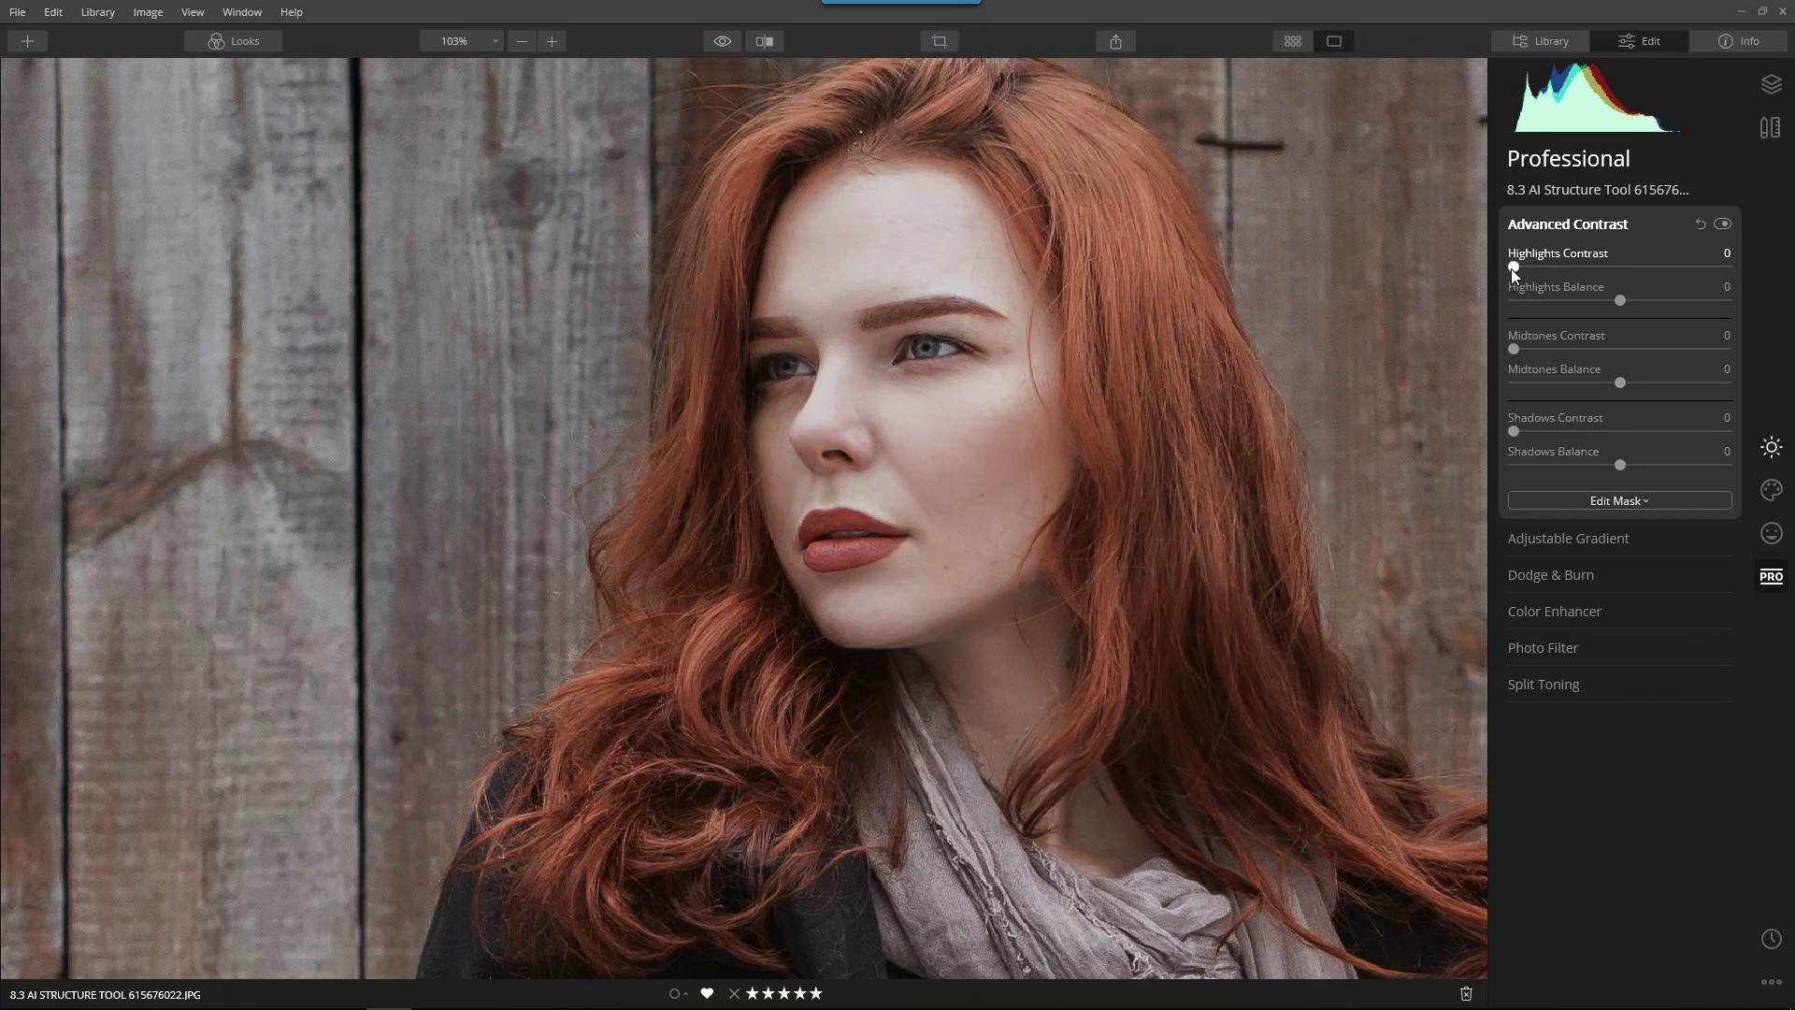
{"action": "left_click_drag", "start_coordinate": [1523, 268], "coordinate": [1643, 266]}
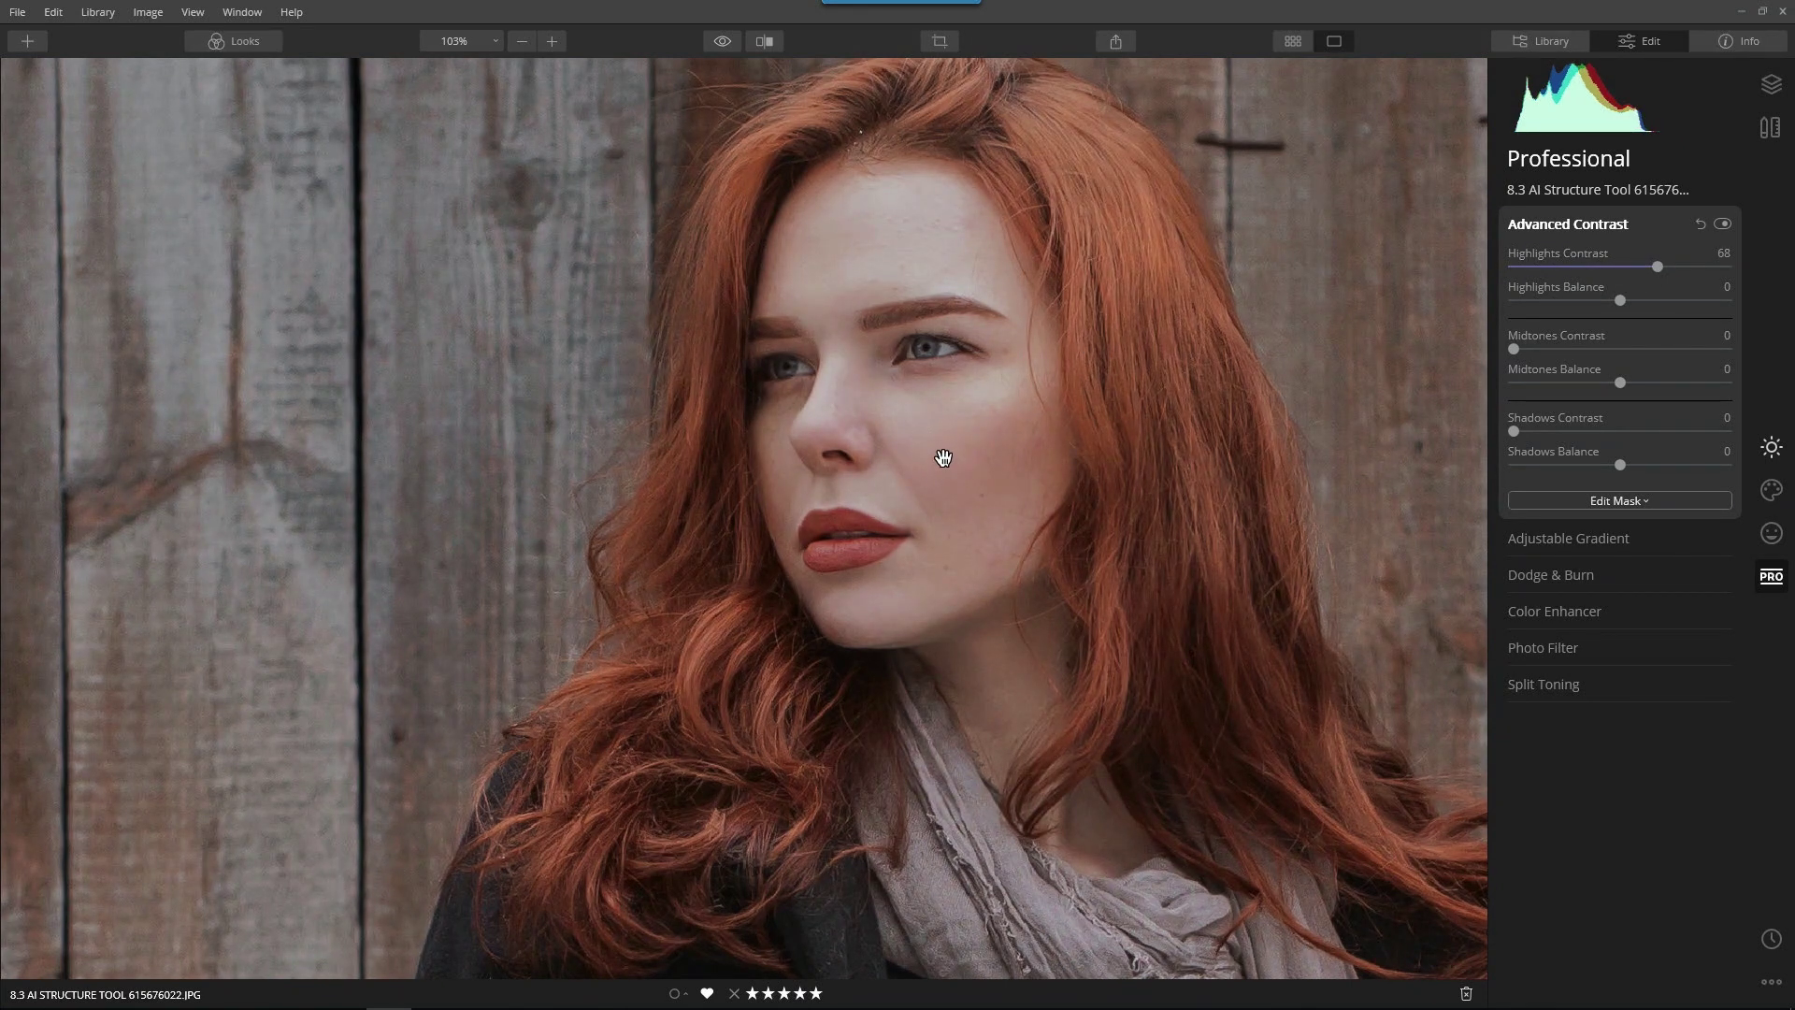
{"action": "left_click", "coordinate": [1623, 300]}
{"action": "mouse_move", "coordinate": [1620, 306]}
{"action": "left_mouse_down"}
{"action": "mouse_move", "coordinate": [1569, 314]}
{"action": "mouse_move", "coordinate": [1651, 311]}
{"action": "mouse_move", "coordinate": [1629, 318]}
{"action": "left_mouse_up"}
- Set Midtones Balance 47, Shadows Contrast 23 and Shadows Balance 98
{"action": "mouse_move", "coordinate": [1515, 353]}
{"action": "left_mouse_down"}
{"action": "mouse_move", "coordinate": [1616, 351]}
{"action": "mouse_move", "coordinate": [1503, 365]}
{"action": "left_mouse_up"}
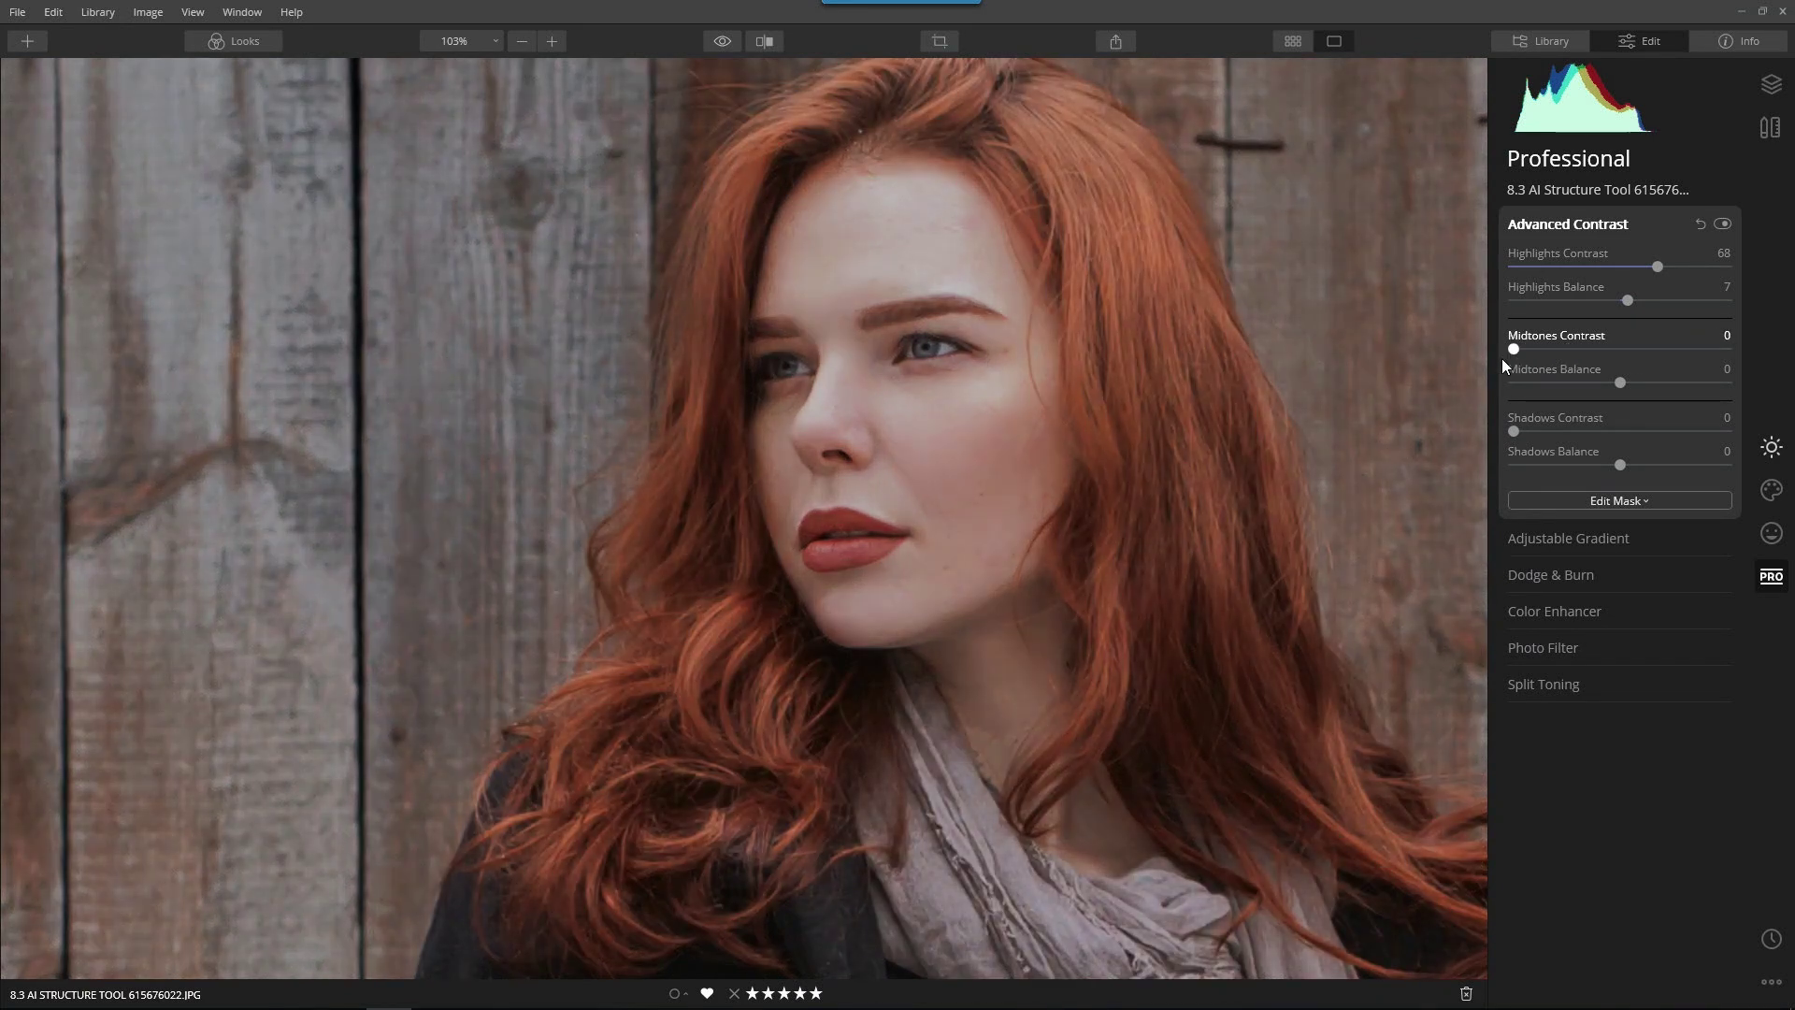
{"action": "left_click_drag", "start_coordinate": [1647, 351], "coordinate": [1518, 367]}
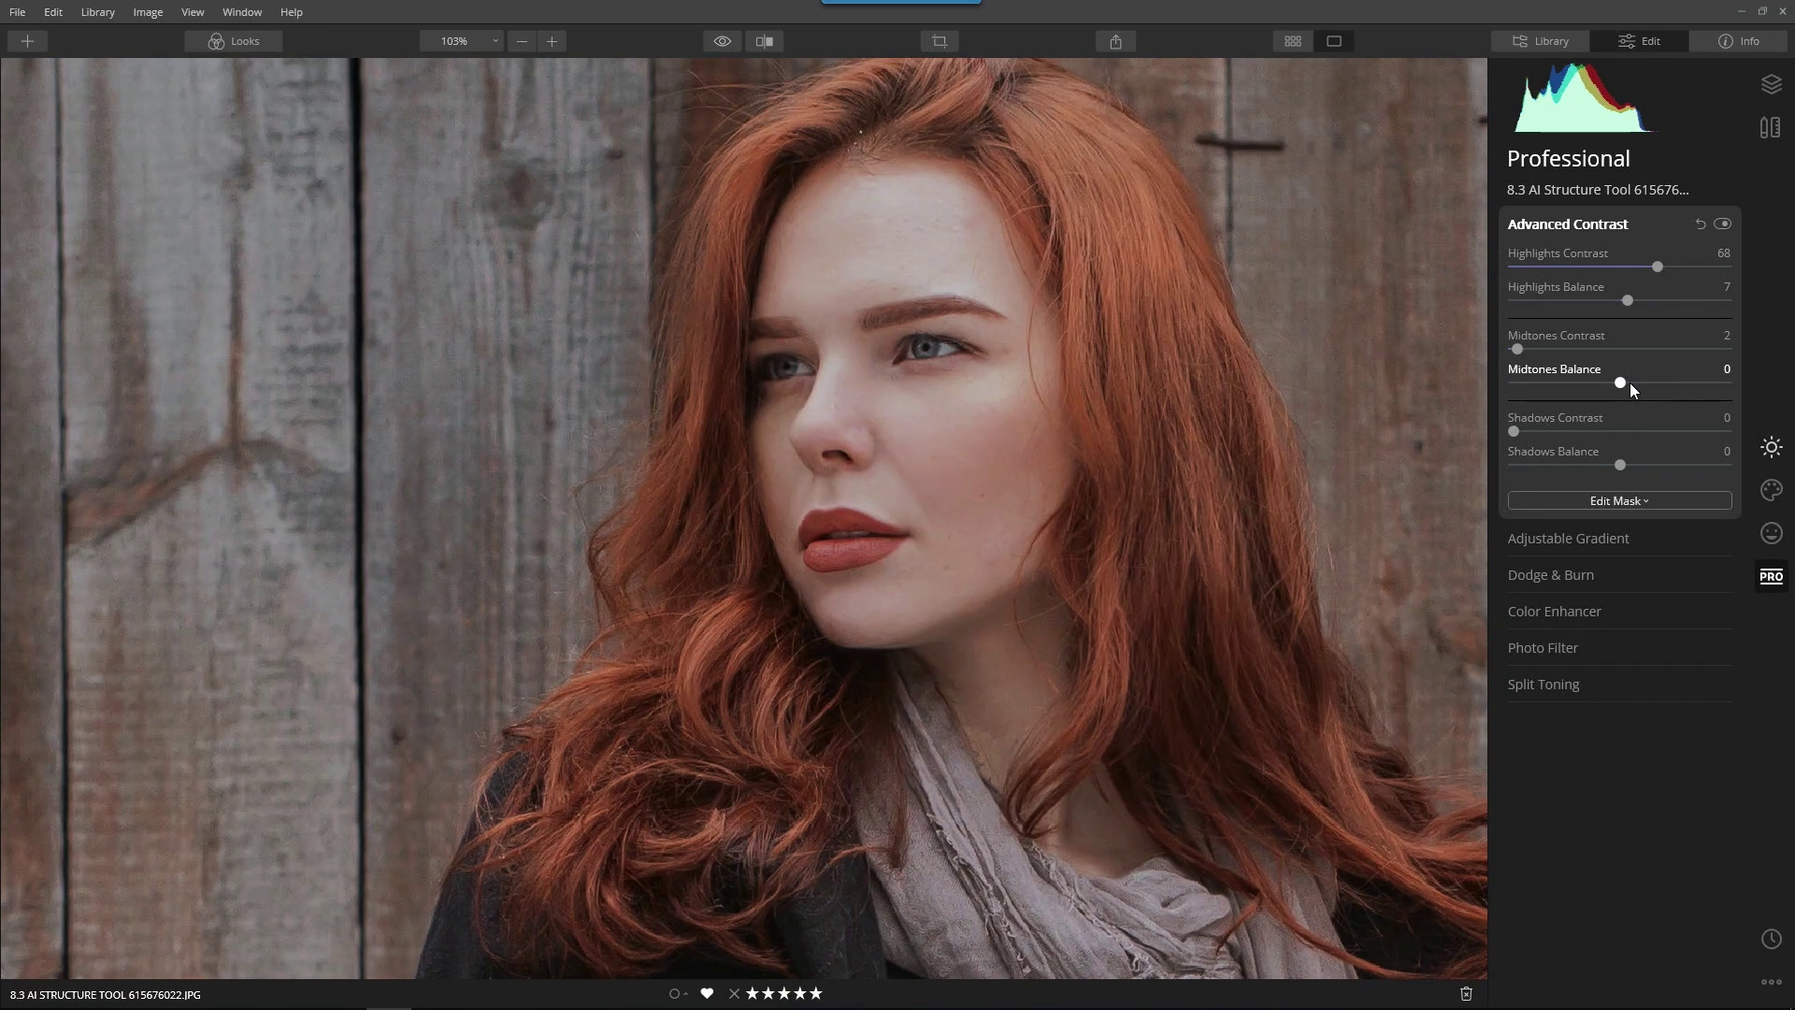
{"action": "left_click_drag", "start_coordinate": [1623, 381], "coordinate": [1534, 386]}
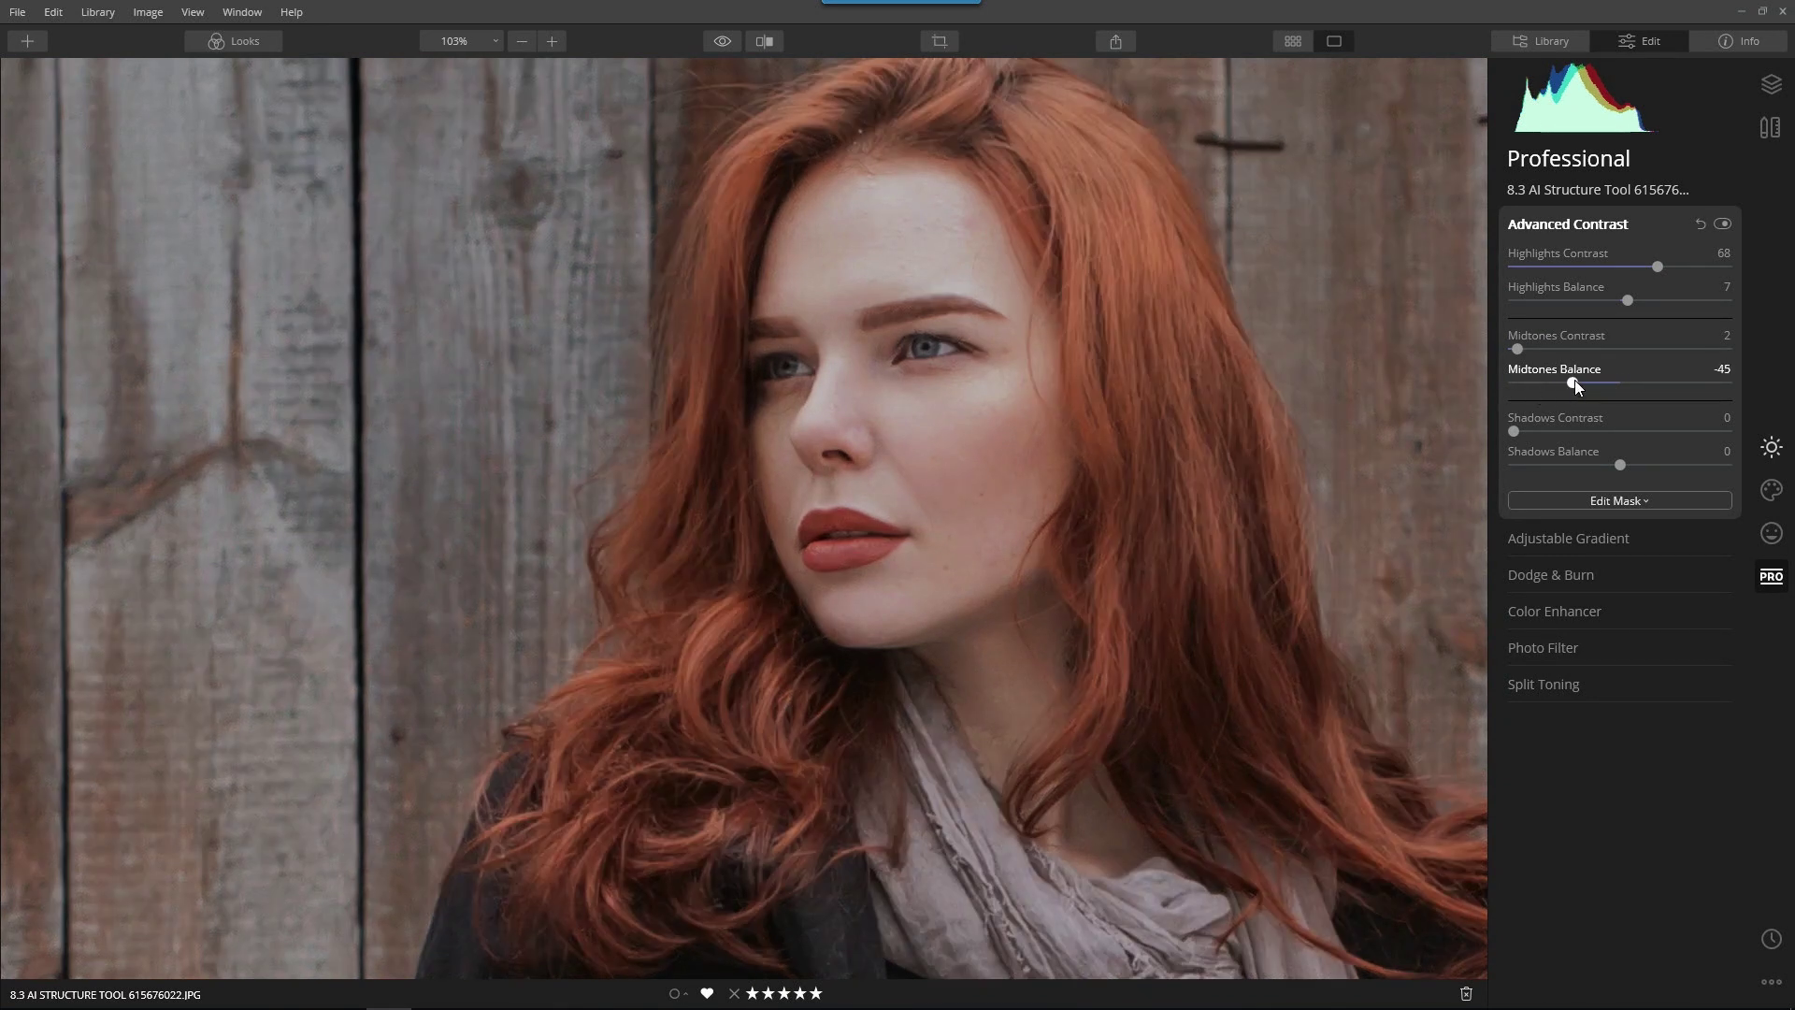
{"action": "left_click_drag", "start_coordinate": [1730, 404], "coordinate": [1673, 406]}
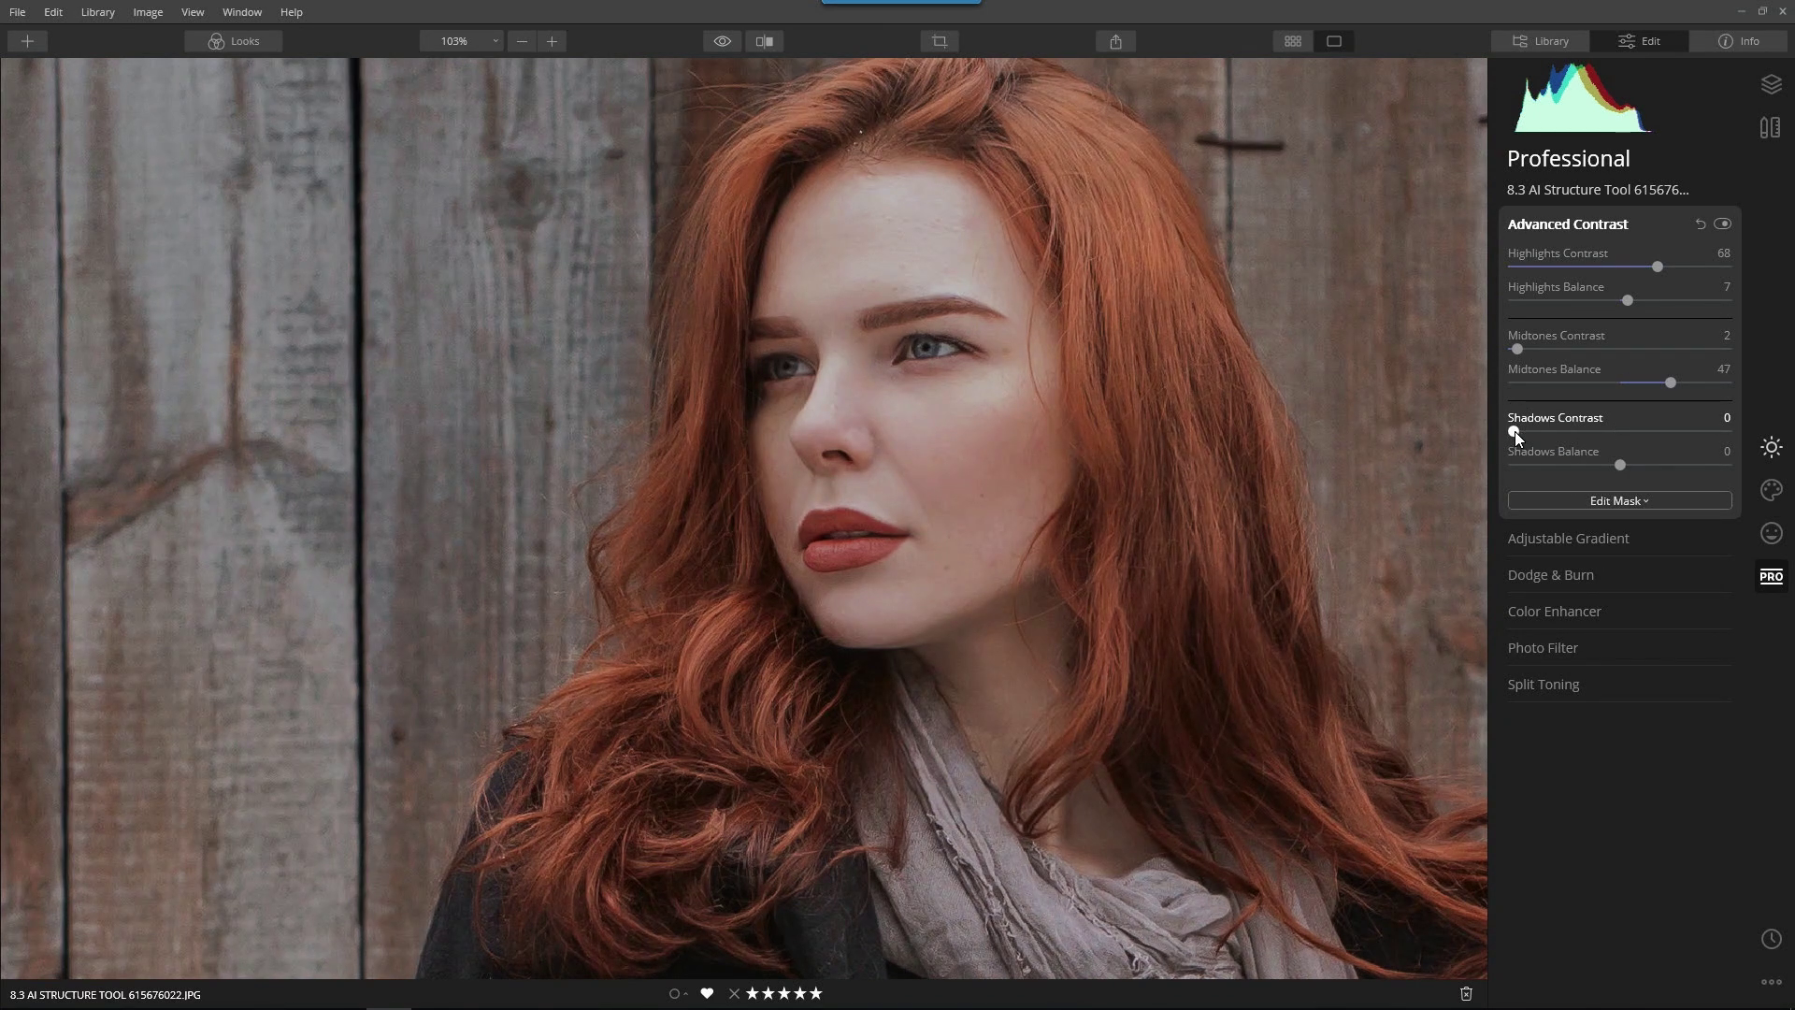
{"action": "left_click_drag", "start_coordinate": [1515, 432], "coordinate": [1720, 497]}
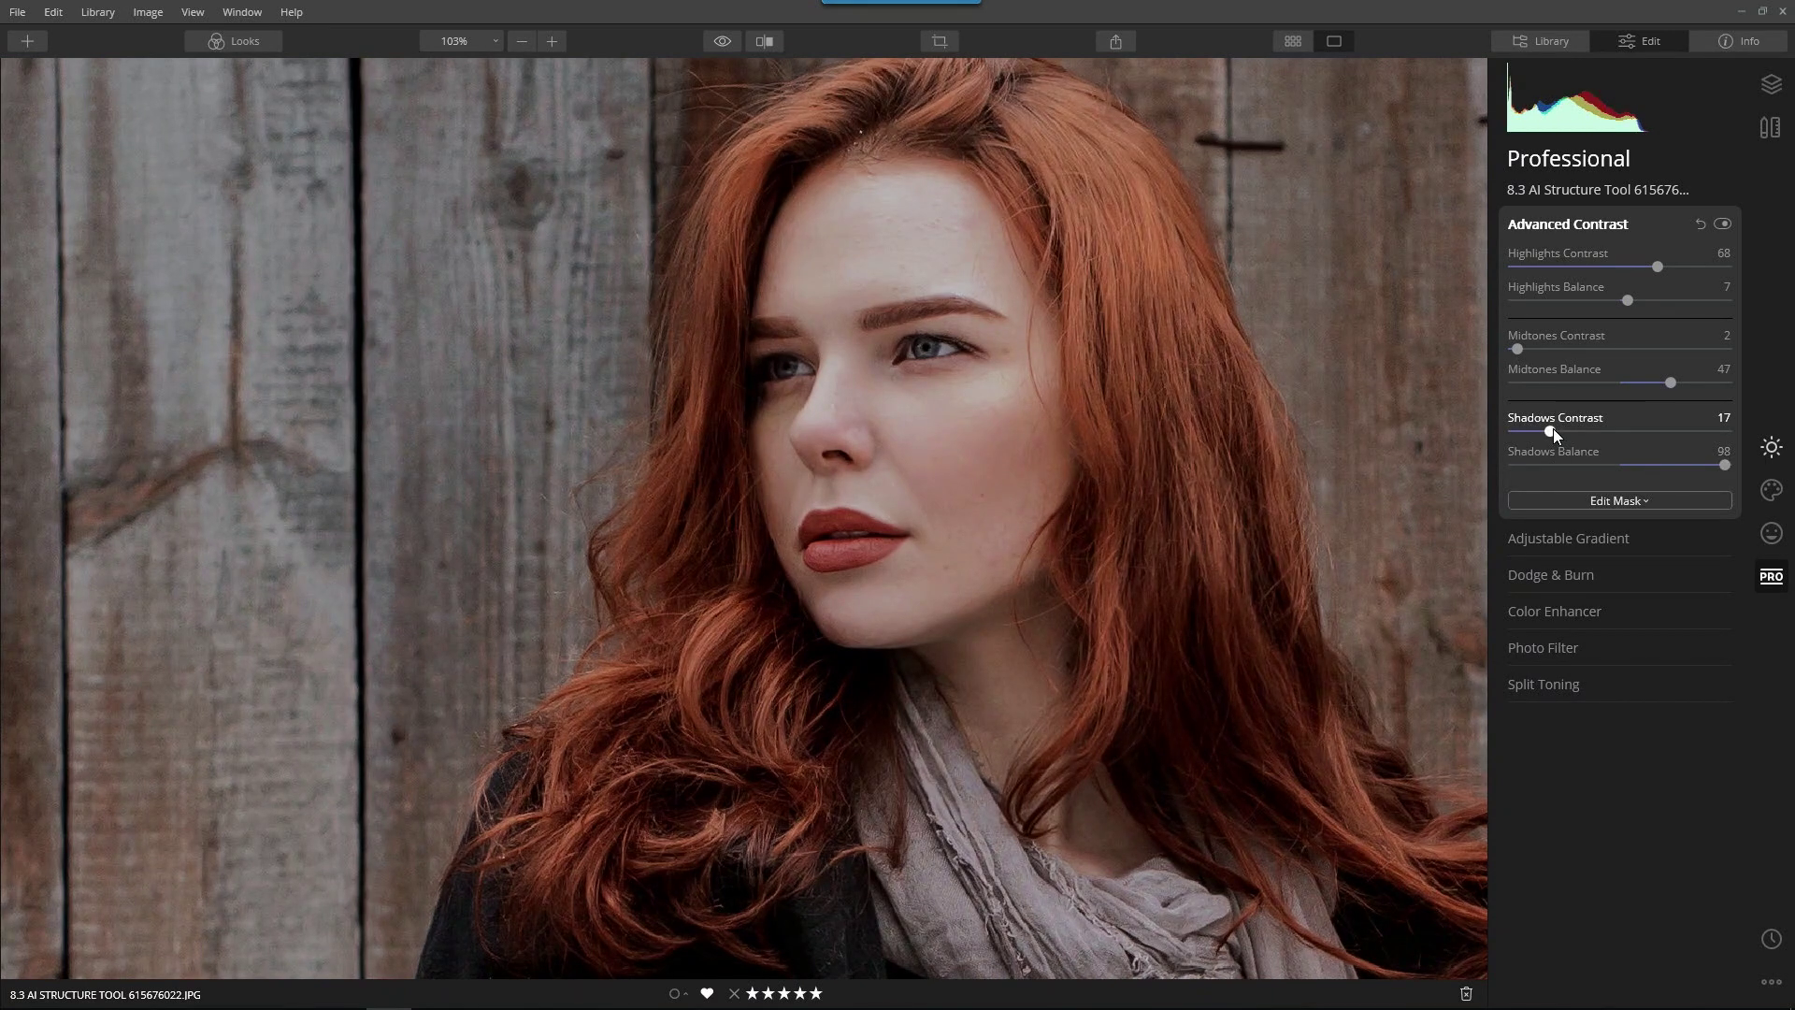
{"action": "mouse_move", "coordinate": [1550, 431]}
{"action": "left_mouse_down"}
{"action": "mouse_move", "coordinate": [1612, 436]}
{"action": "mouse_move", "coordinate": [1567, 447]}
{"action": "left_mouse_up"}
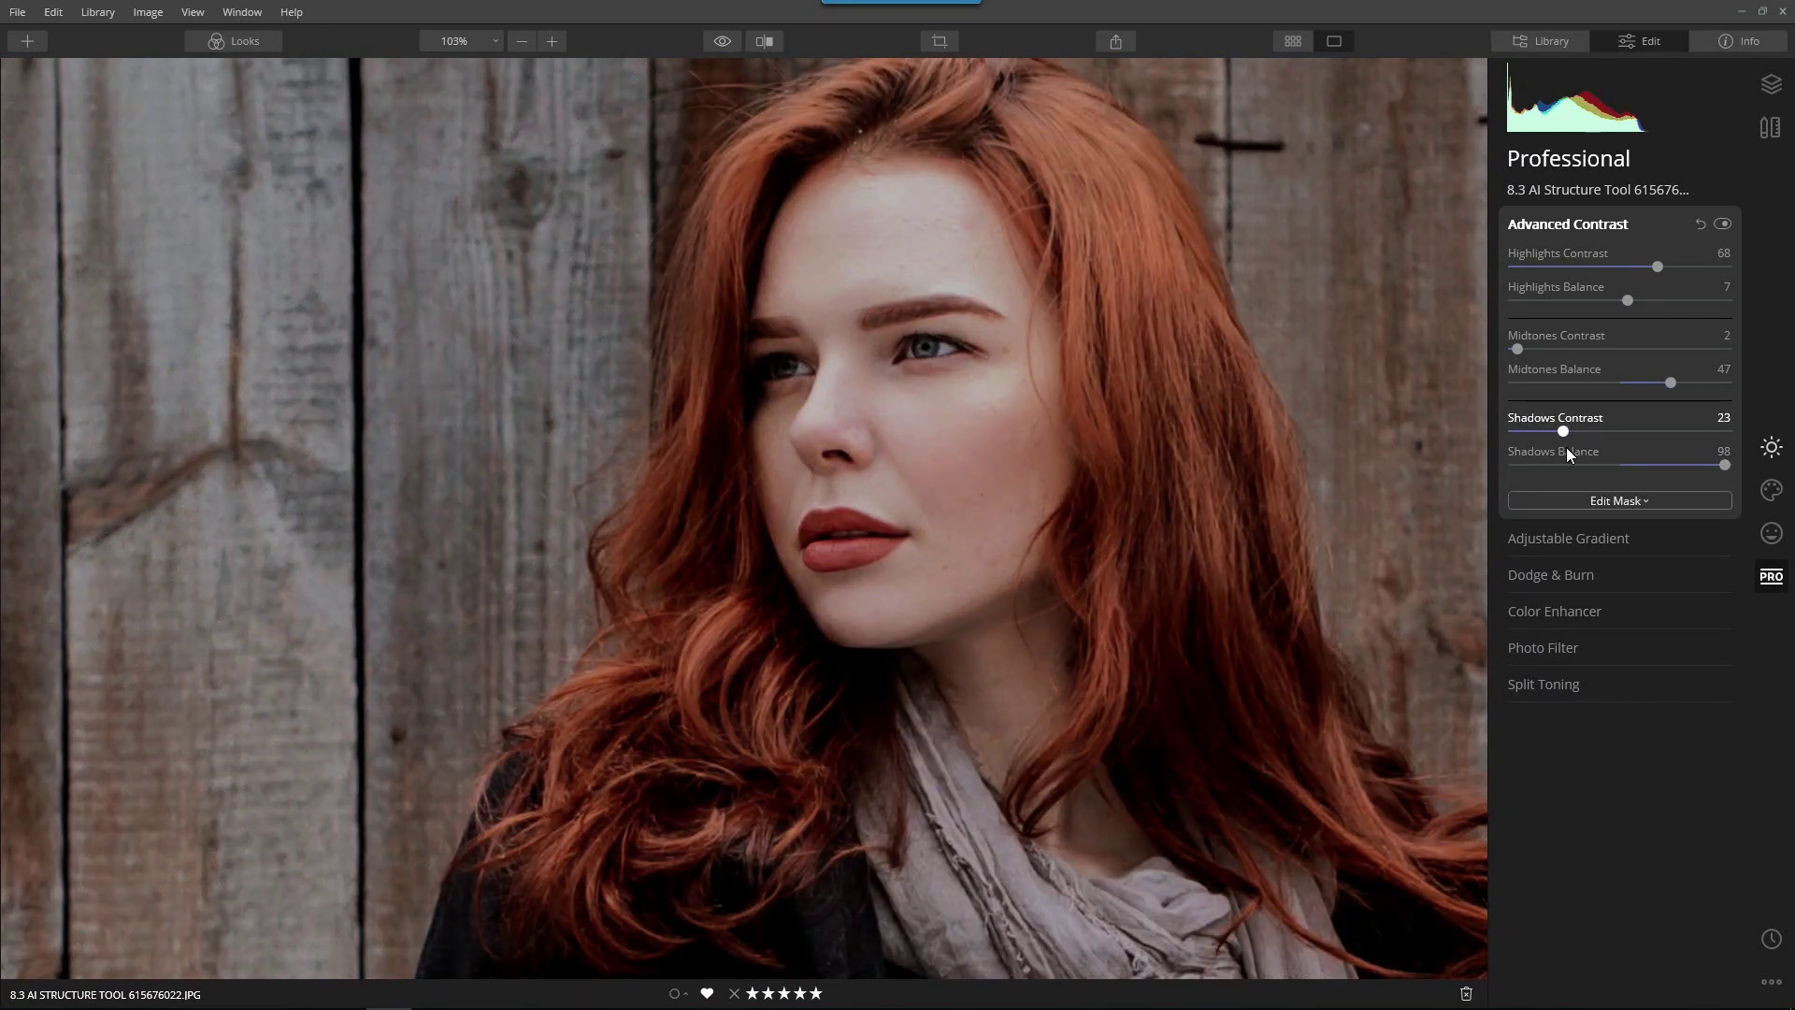
- Fit the photo to view; set Color Enhancer Color Contrast 12, Brilliance -3, Warmth 37
{"action": "left_click", "coordinate": [1617, 231]}
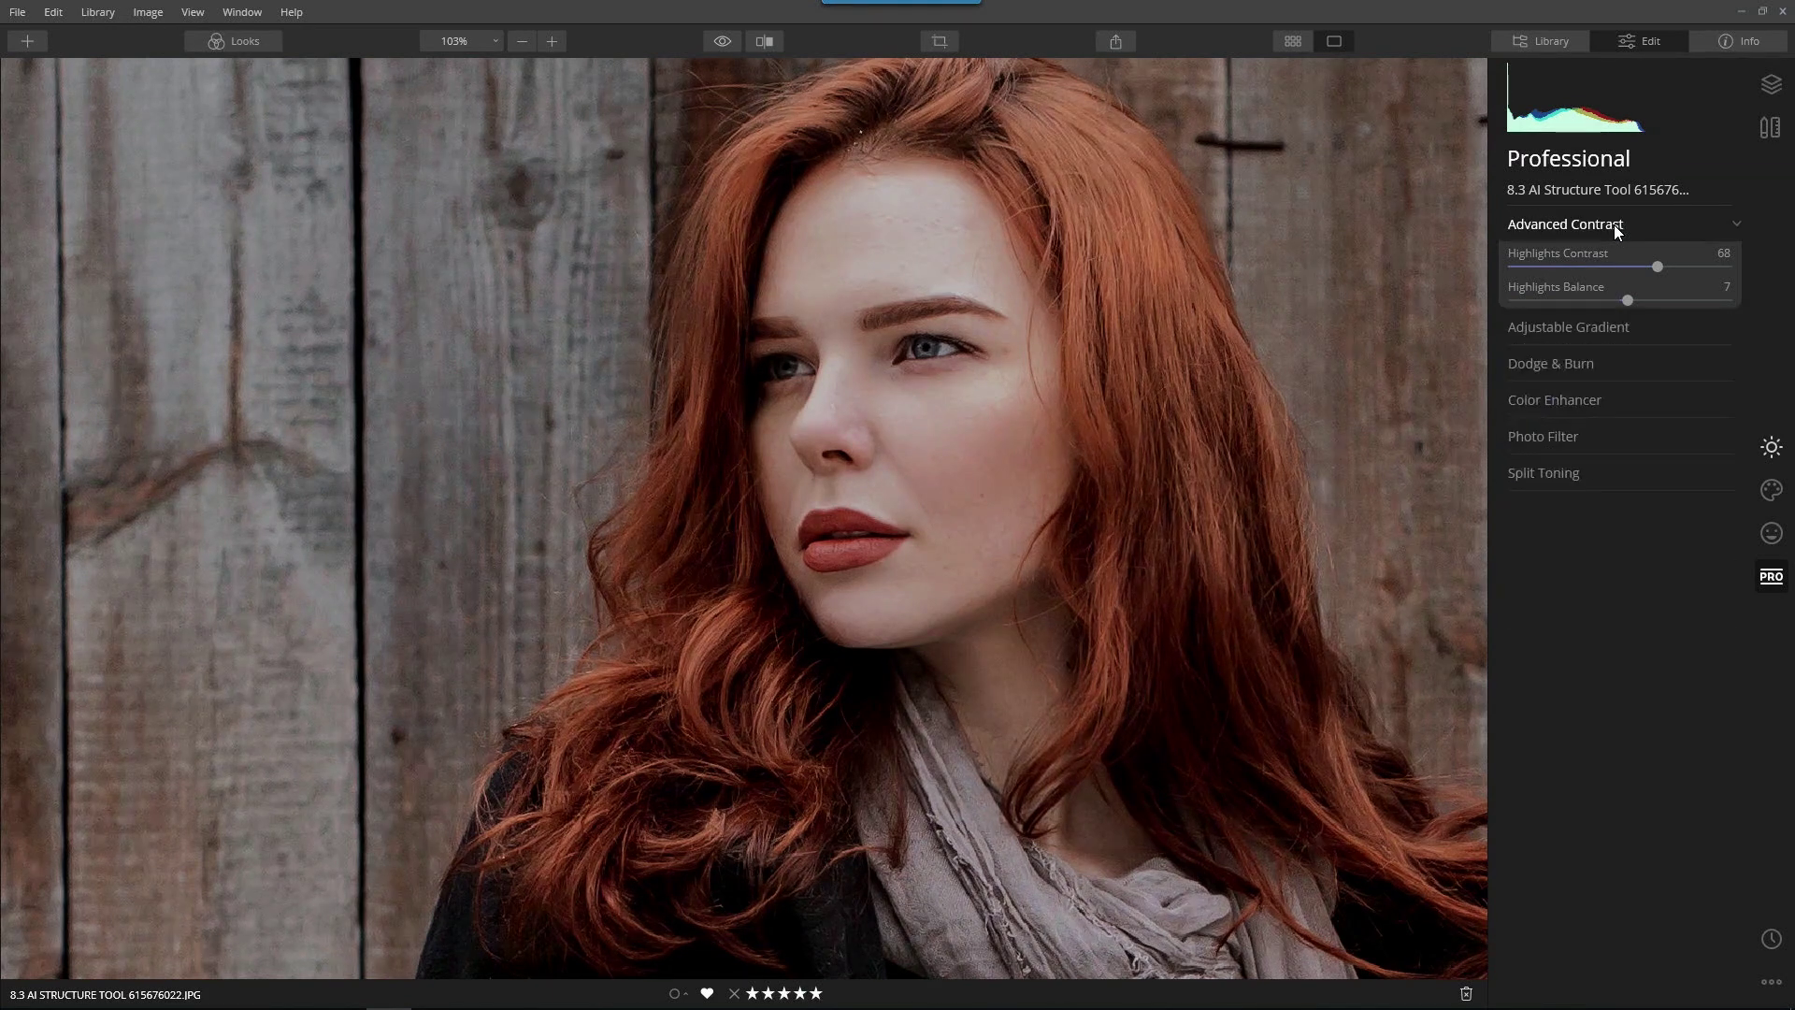
{"action": "left_click", "coordinate": [935, 378]}
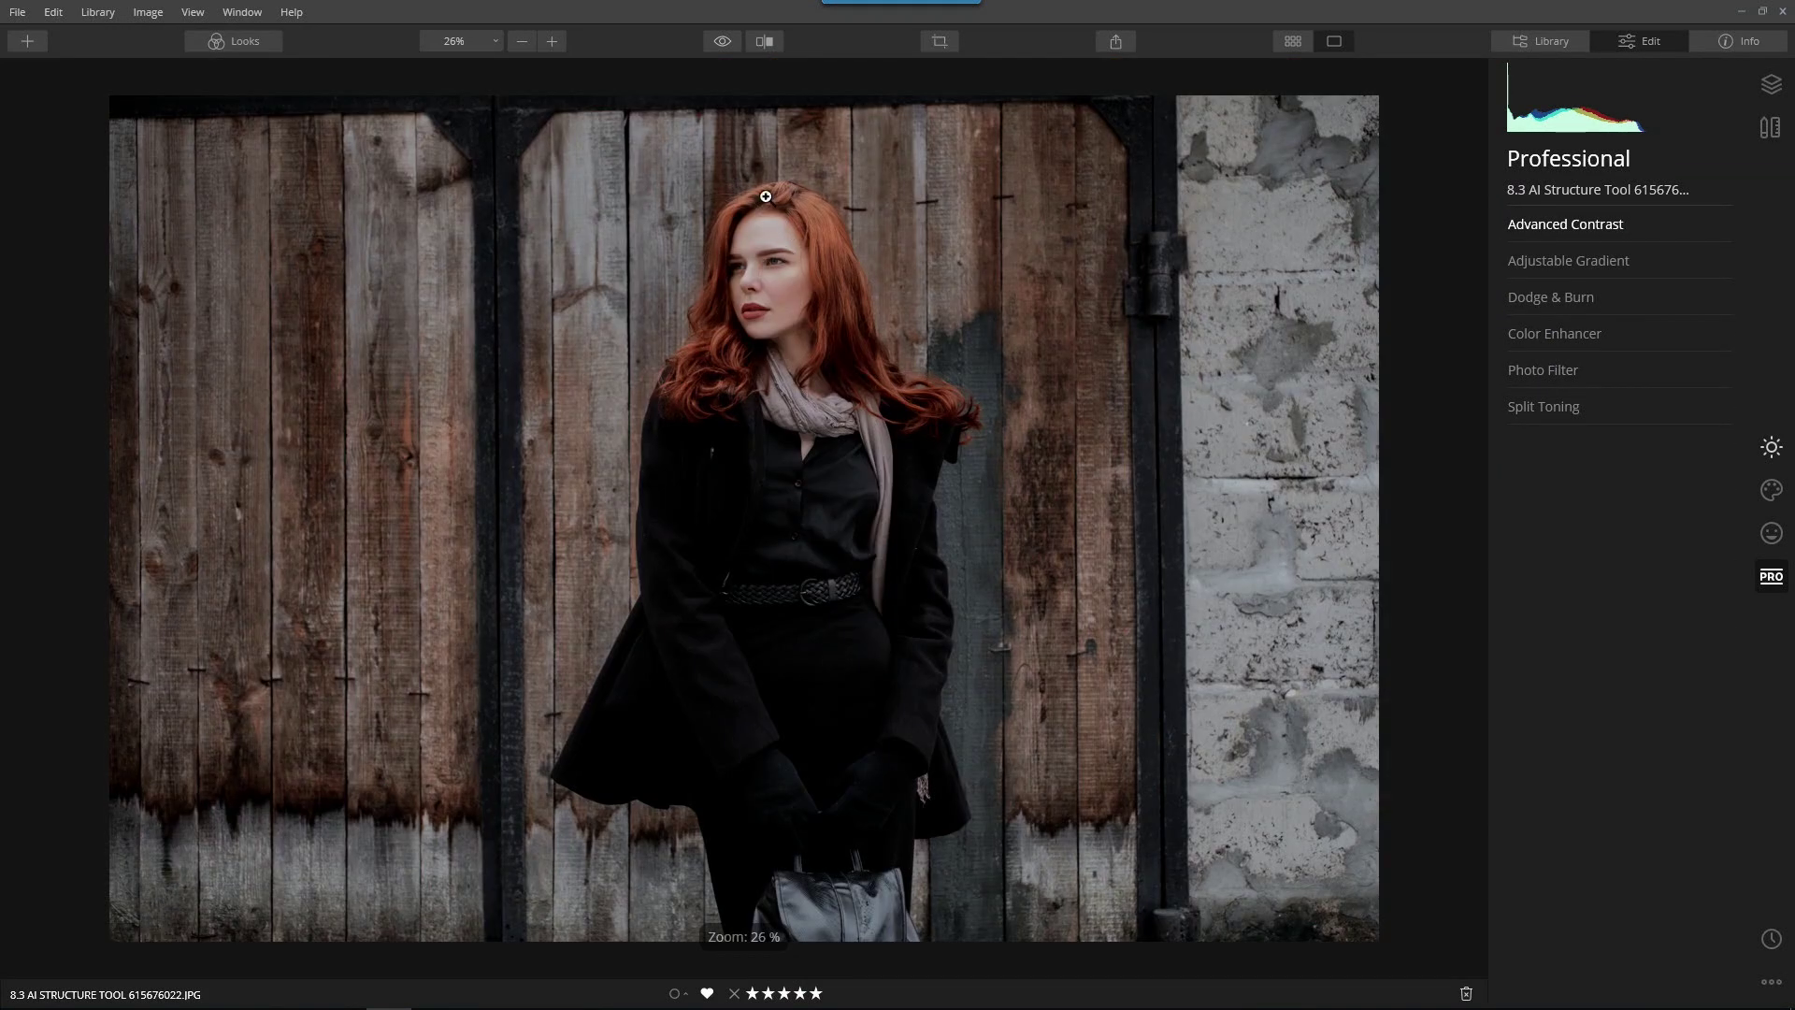
{"action": "left_click", "coordinate": [1550, 339]}
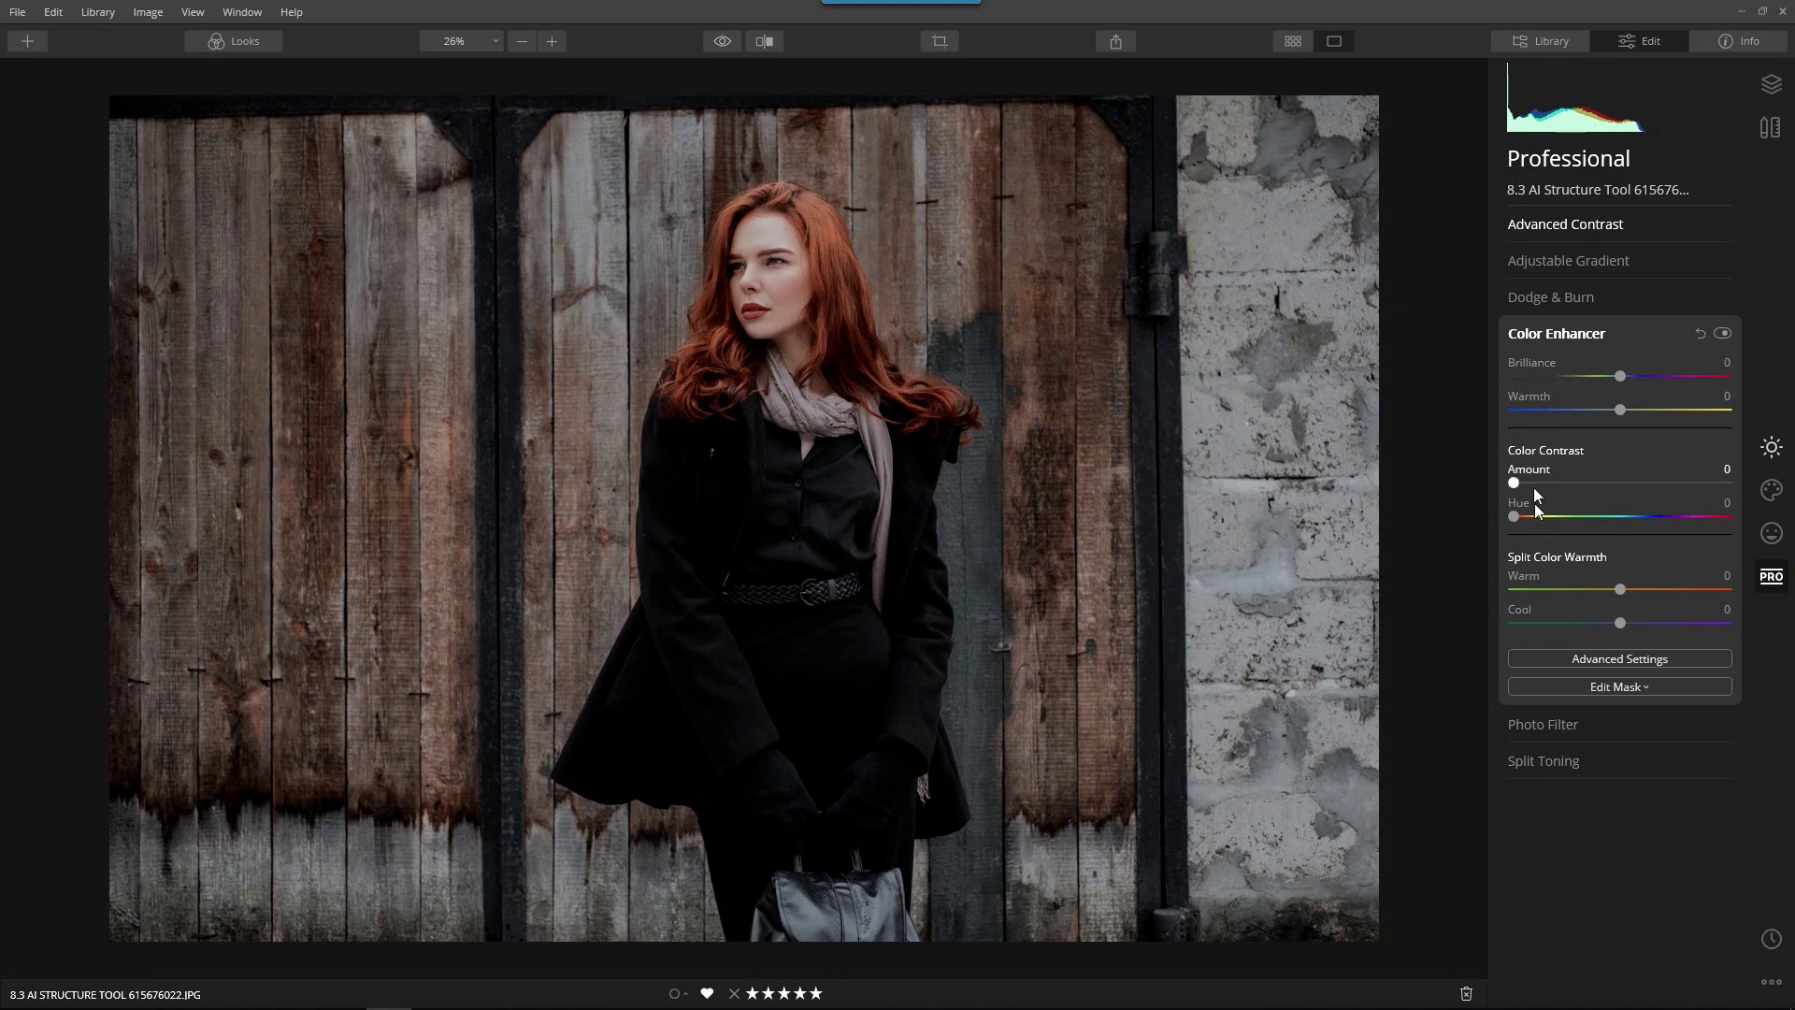
{"action": "mouse_move", "coordinate": [1513, 483]}
{"action": "left_mouse_down"}
{"action": "mouse_move", "coordinate": [1602, 485]}
{"action": "mouse_move", "coordinate": [1512, 486]}
{"action": "mouse_move", "coordinate": [1556, 486]}
{"action": "mouse_move", "coordinate": [1539, 486]}
{"action": "left_mouse_up"}
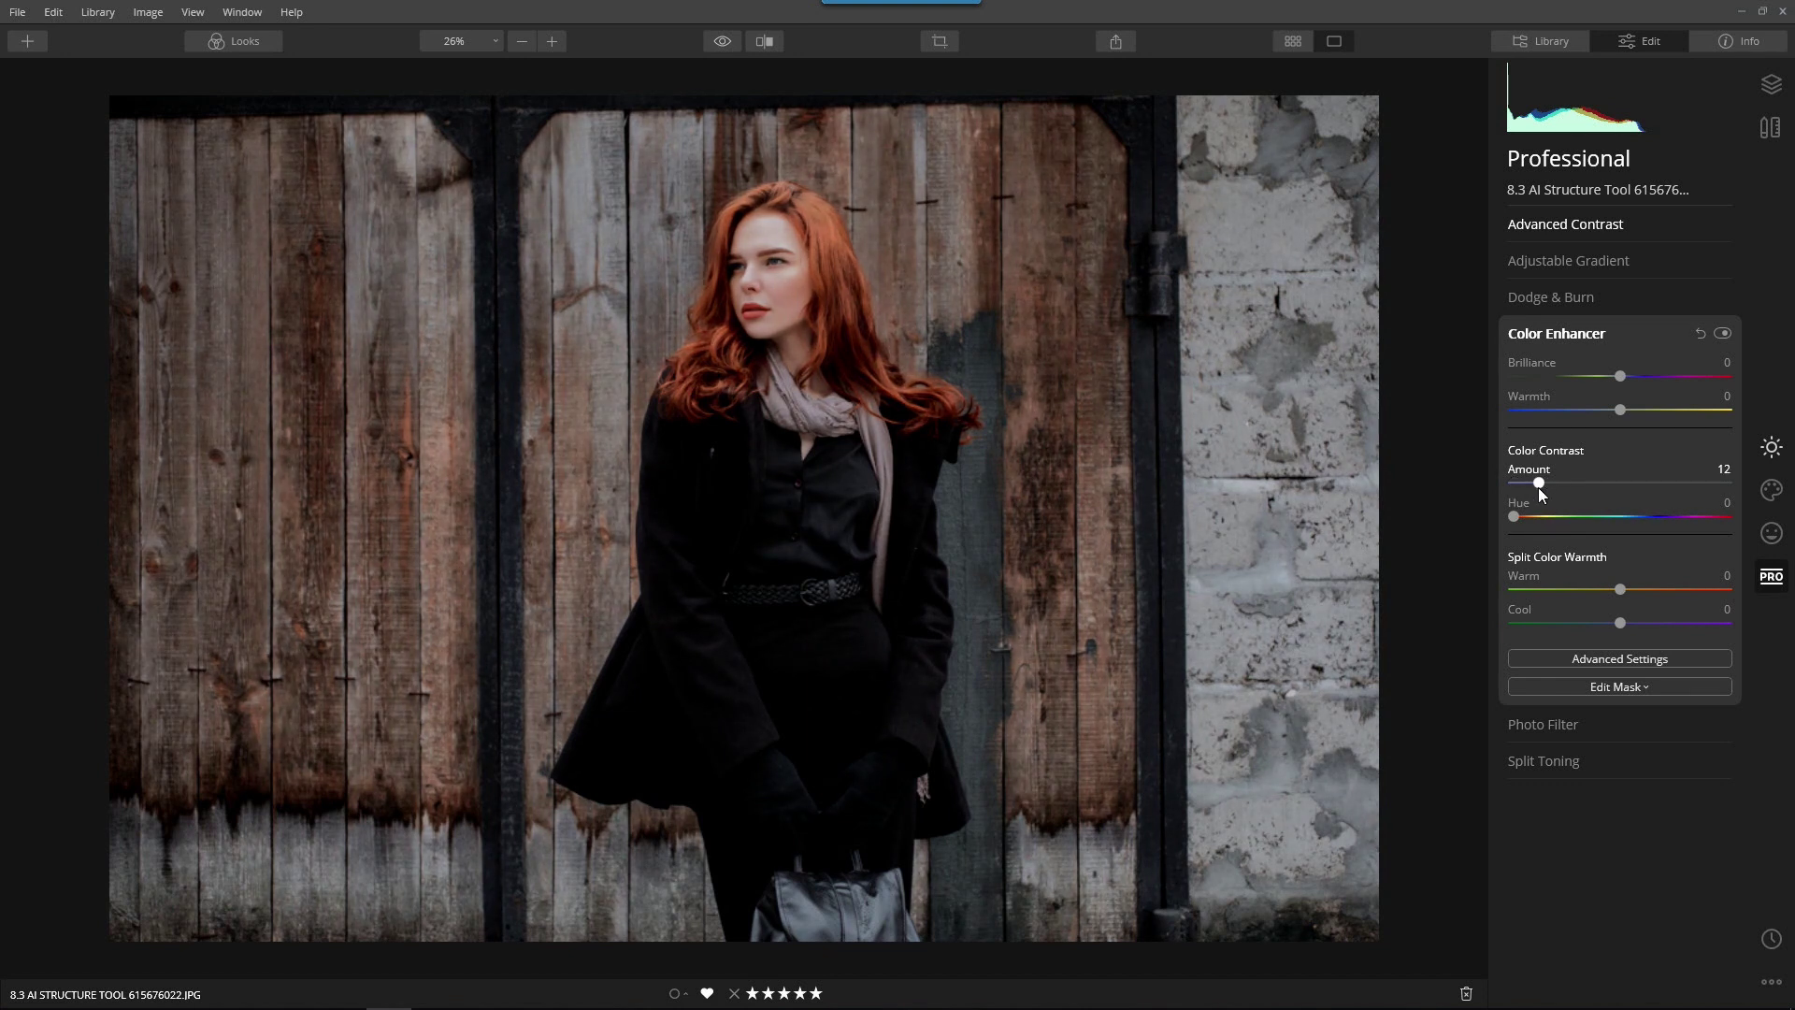
{"action": "left_click_drag", "start_coordinate": [1617, 376], "coordinate": [1643, 386]}
{"action": "left_click_drag", "start_coordinate": [1613, 408], "coordinate": [1652, 418]}
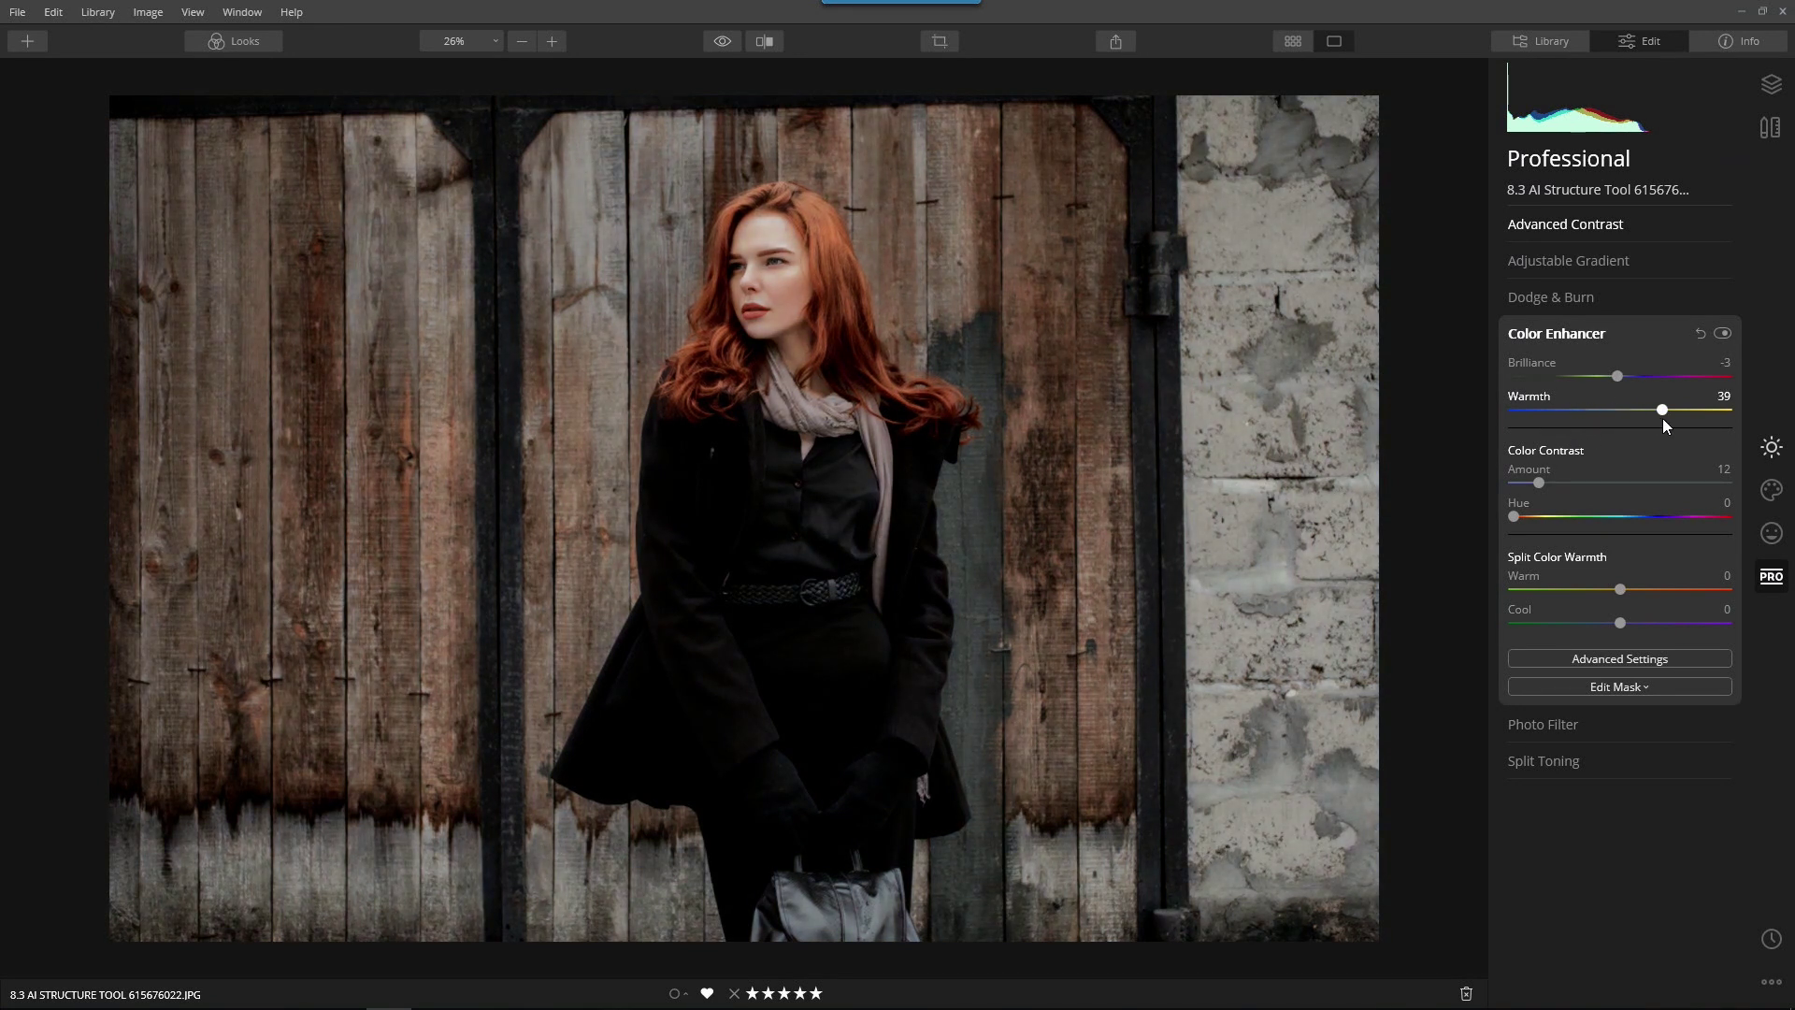
{"action": "mouse_move", "coordinate": [1663, 421]}
{"action": "left_mouse_down"}
{"action": "mouse_move", "coordinate": [1643, 429]}
{"action": "mouse_move", "coordinate": [1661, 428]}
{"action": "left_mouse_up"}
- Toggle Color Enhancer off and on twice to compare the warming effect
{"action": "left_click", "coordinate": [1720, 334]}
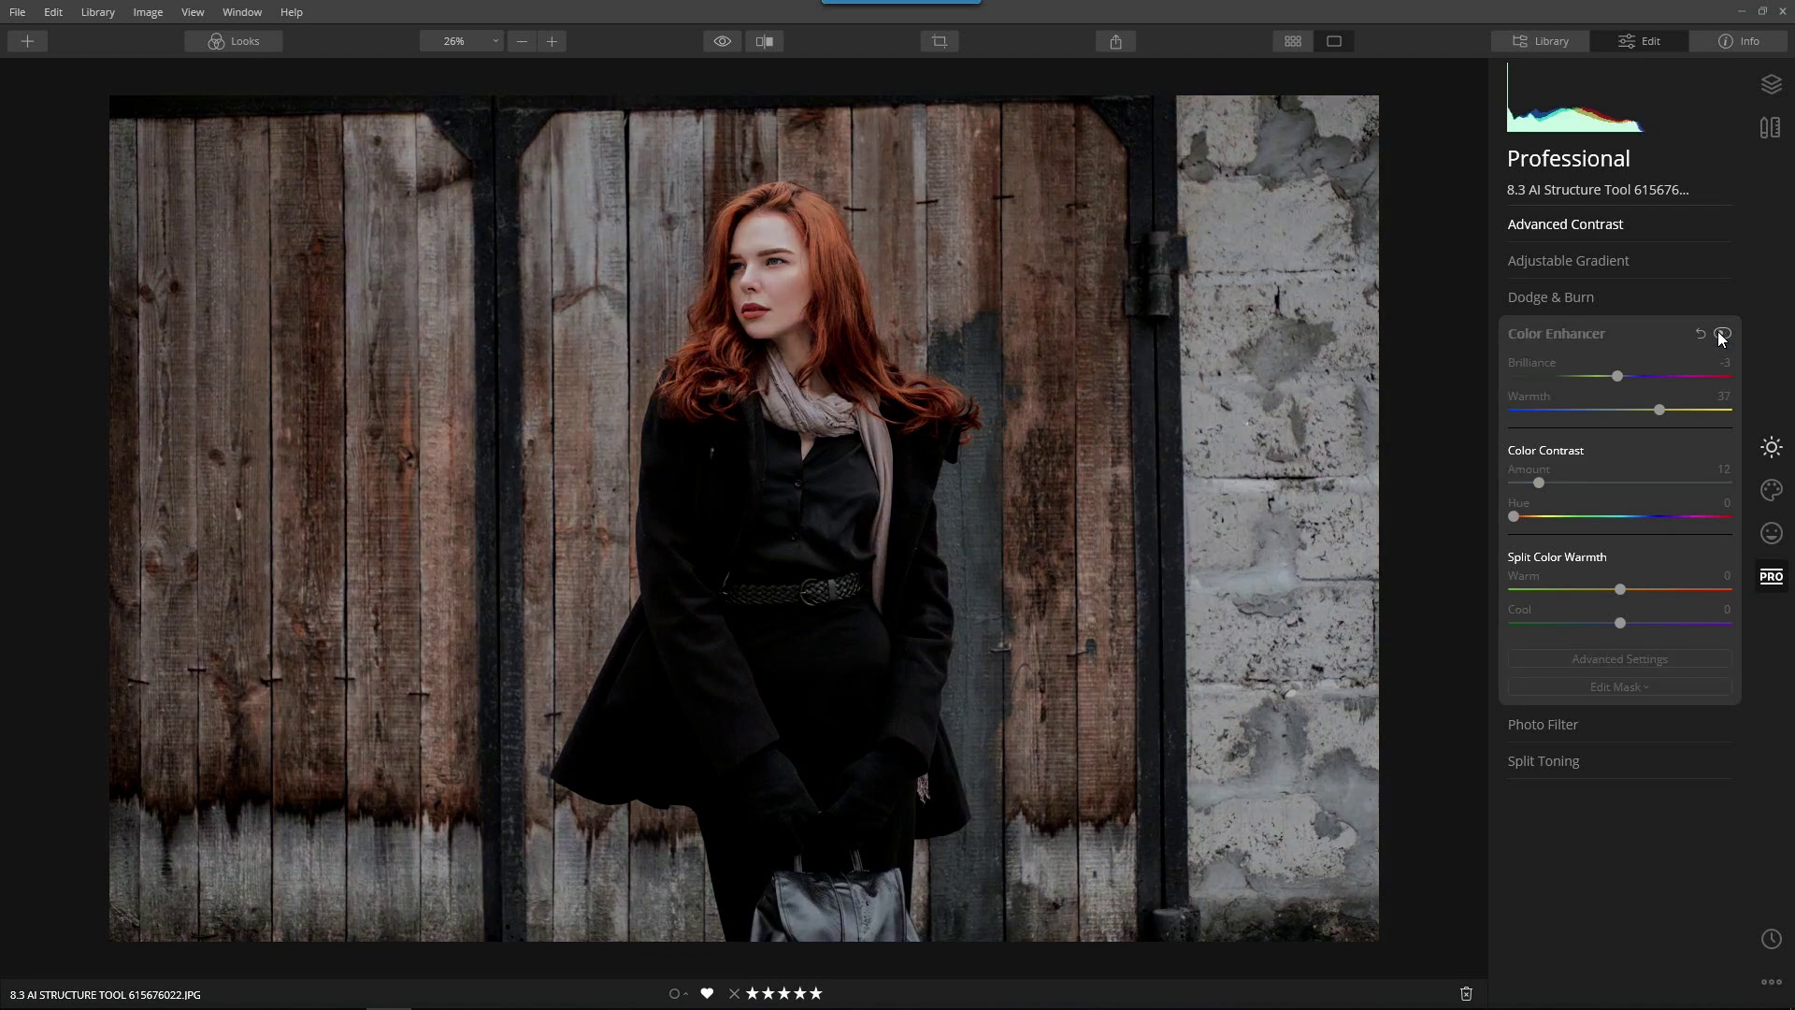
{"action": "left_click", "coordinate": [1720, 334]}
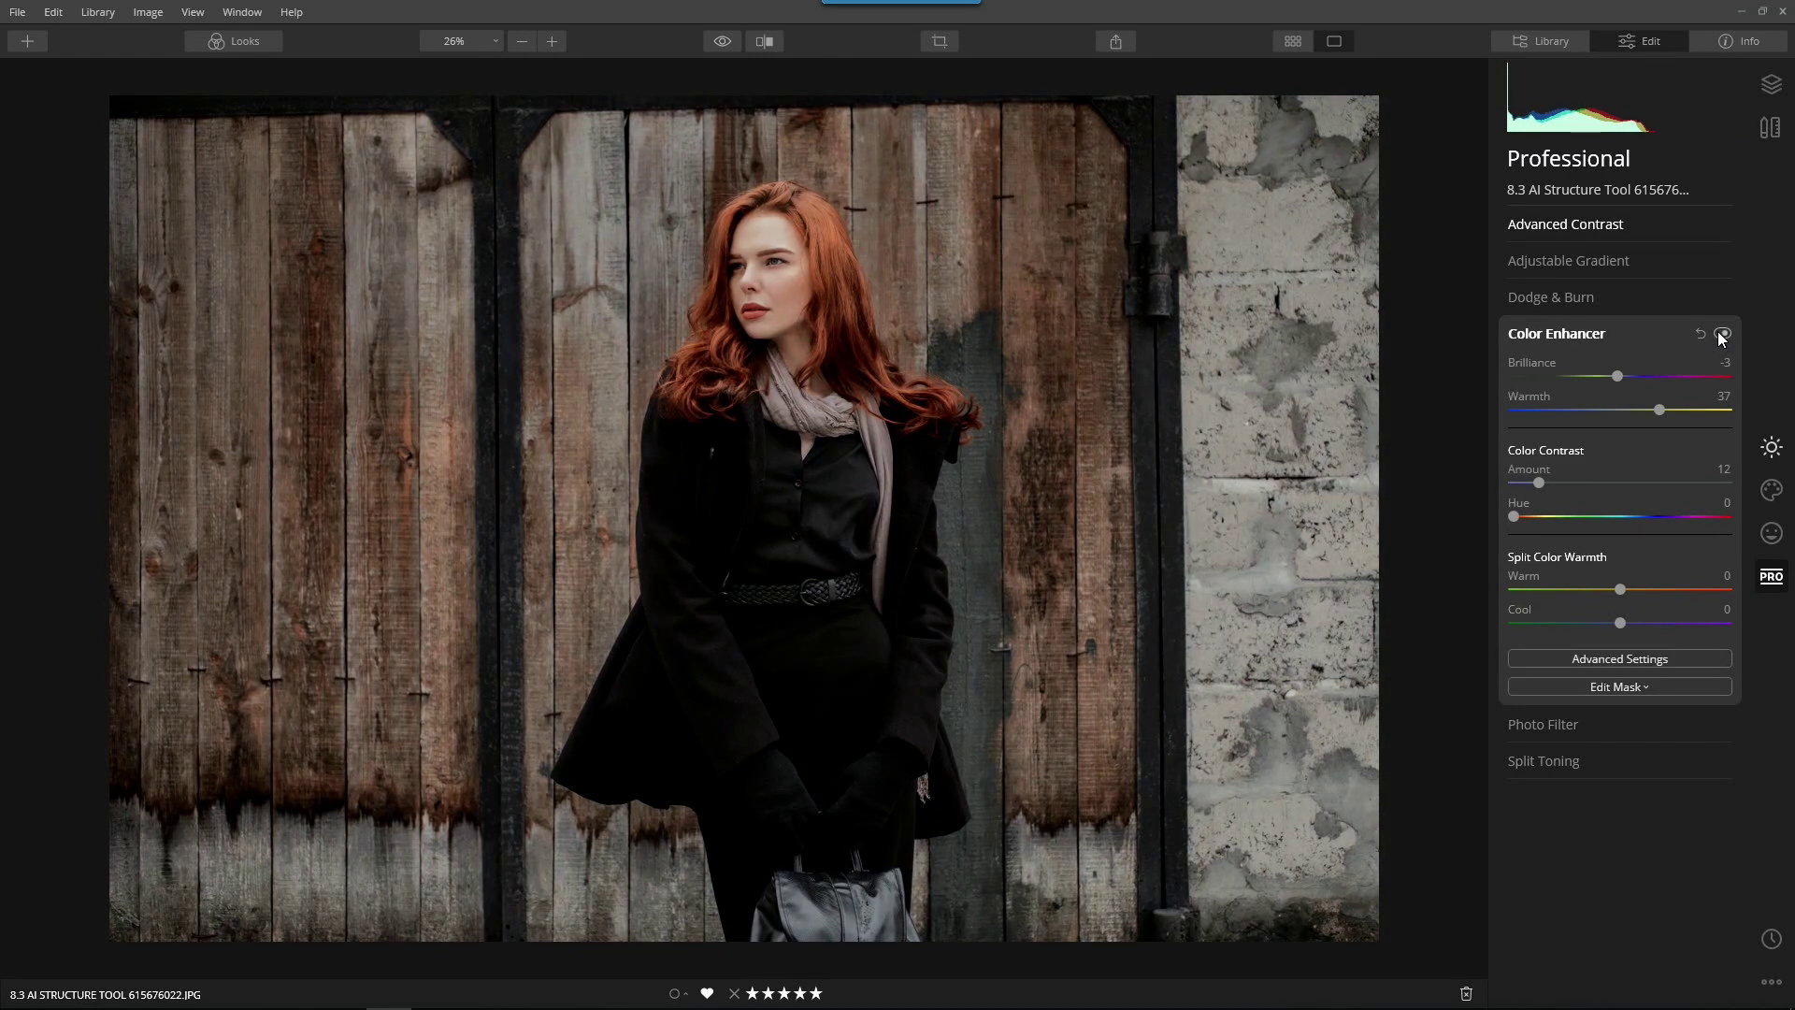
{"action": "left_click", "coordinate": [1720, 334]}
{"action": "left_click", "coordinate": [1720, 334]}
- Retune Advanced Contrast's Highlights Contrast, then view the unedited original for comparison
{"action": "left_click", "coordinate": [1569, 339]}
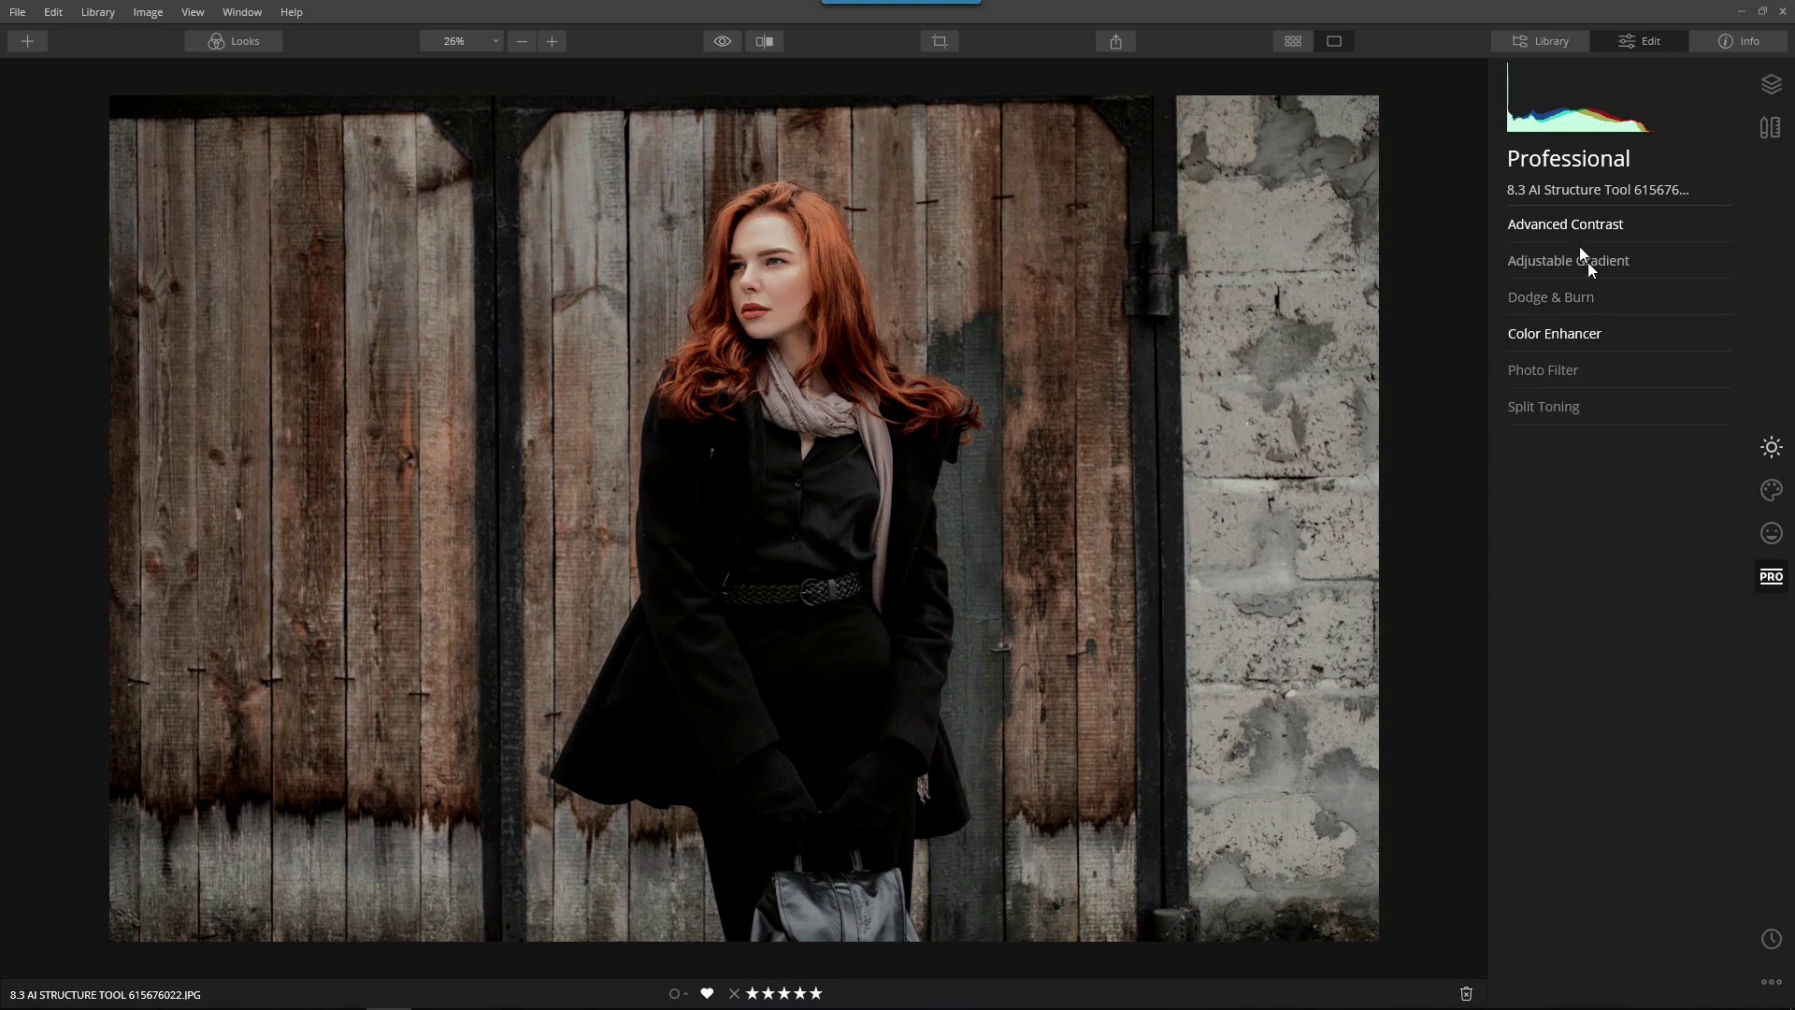
{"action": "left_click", "coordinate": [1567, 228]}
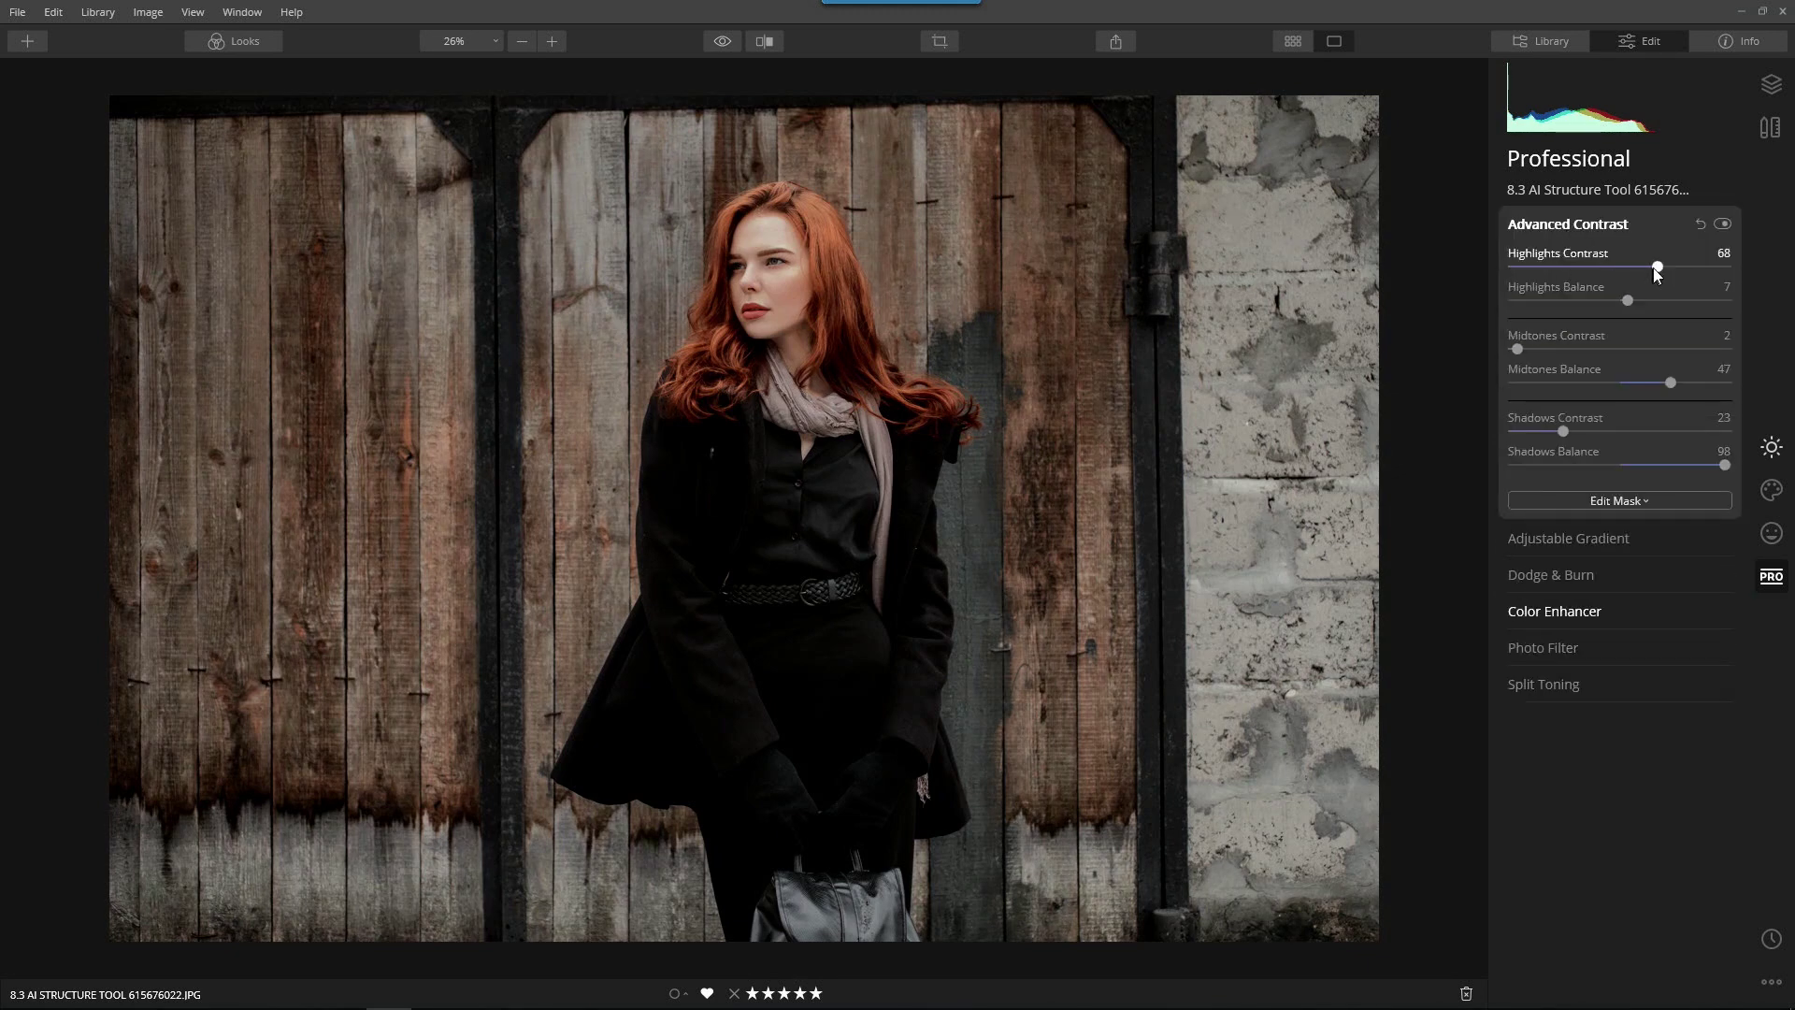
{"action": "left_click_drag", "start_coordinate": [1655, 266], "coordinate": [1702, 274]}
{"action": "left_click", "coordinate": [1589, 226]}
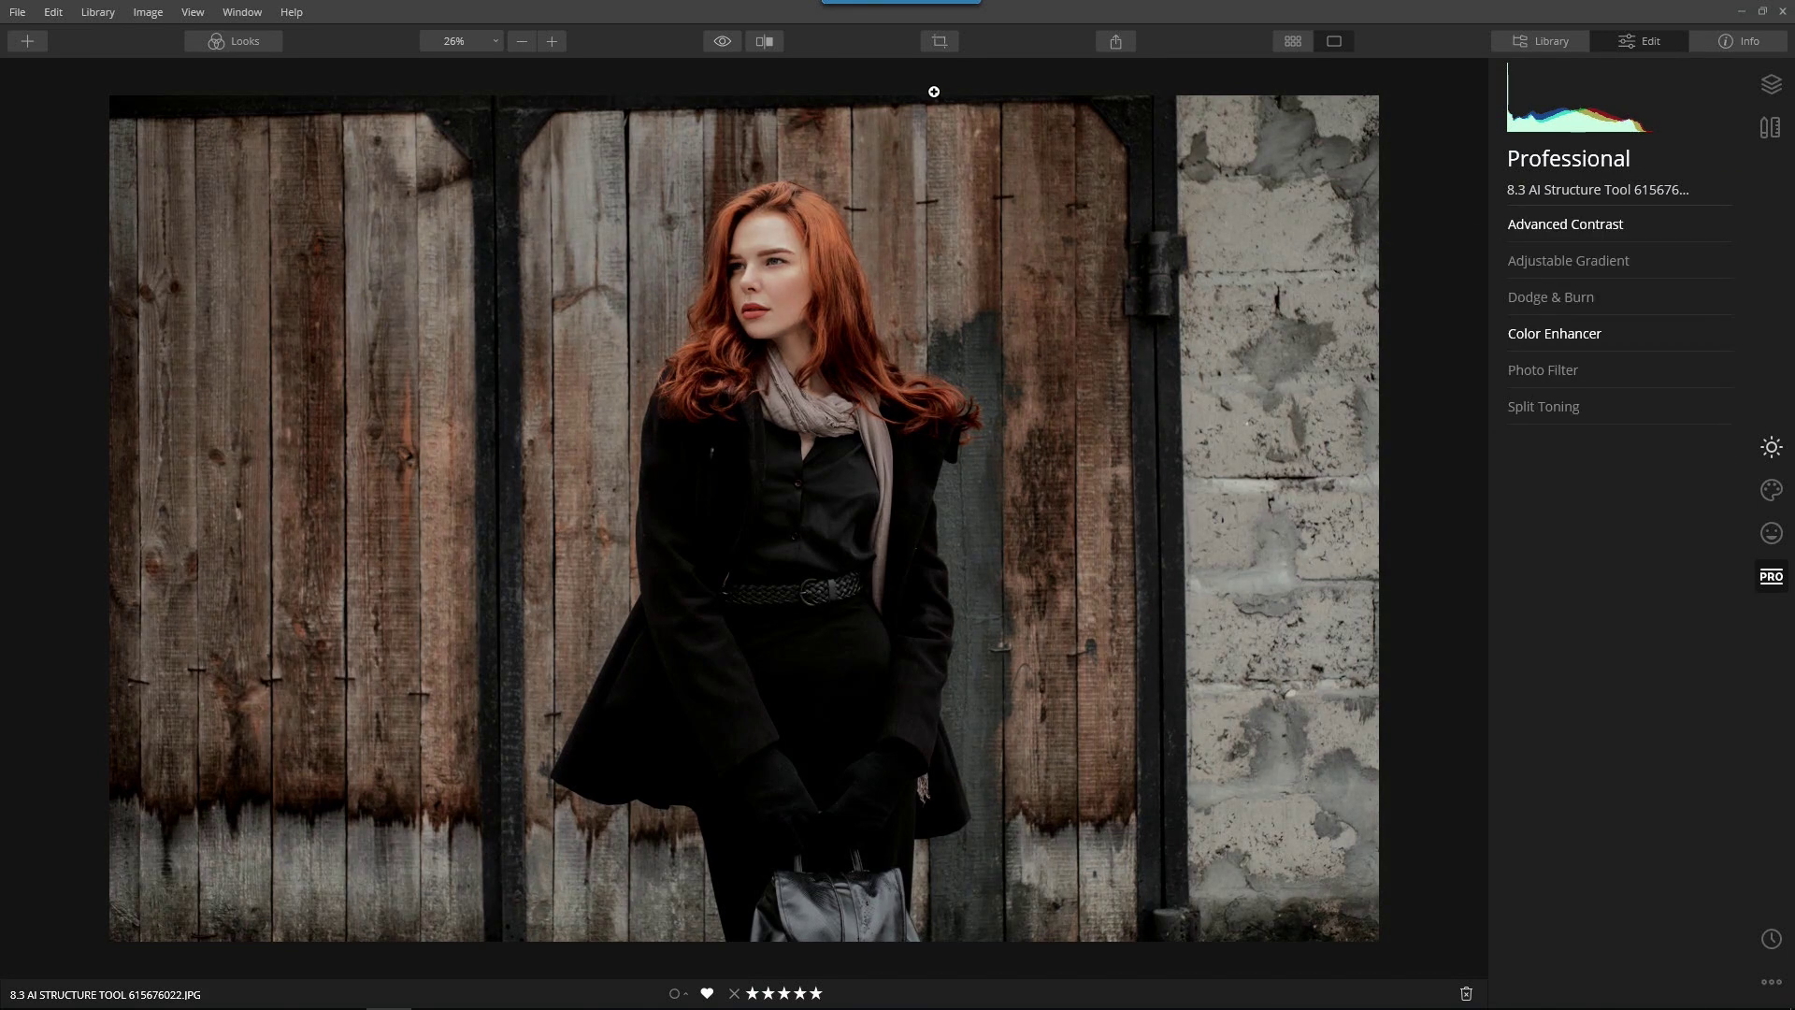
{"action": "left_click", "coordinate": [716, 43]}
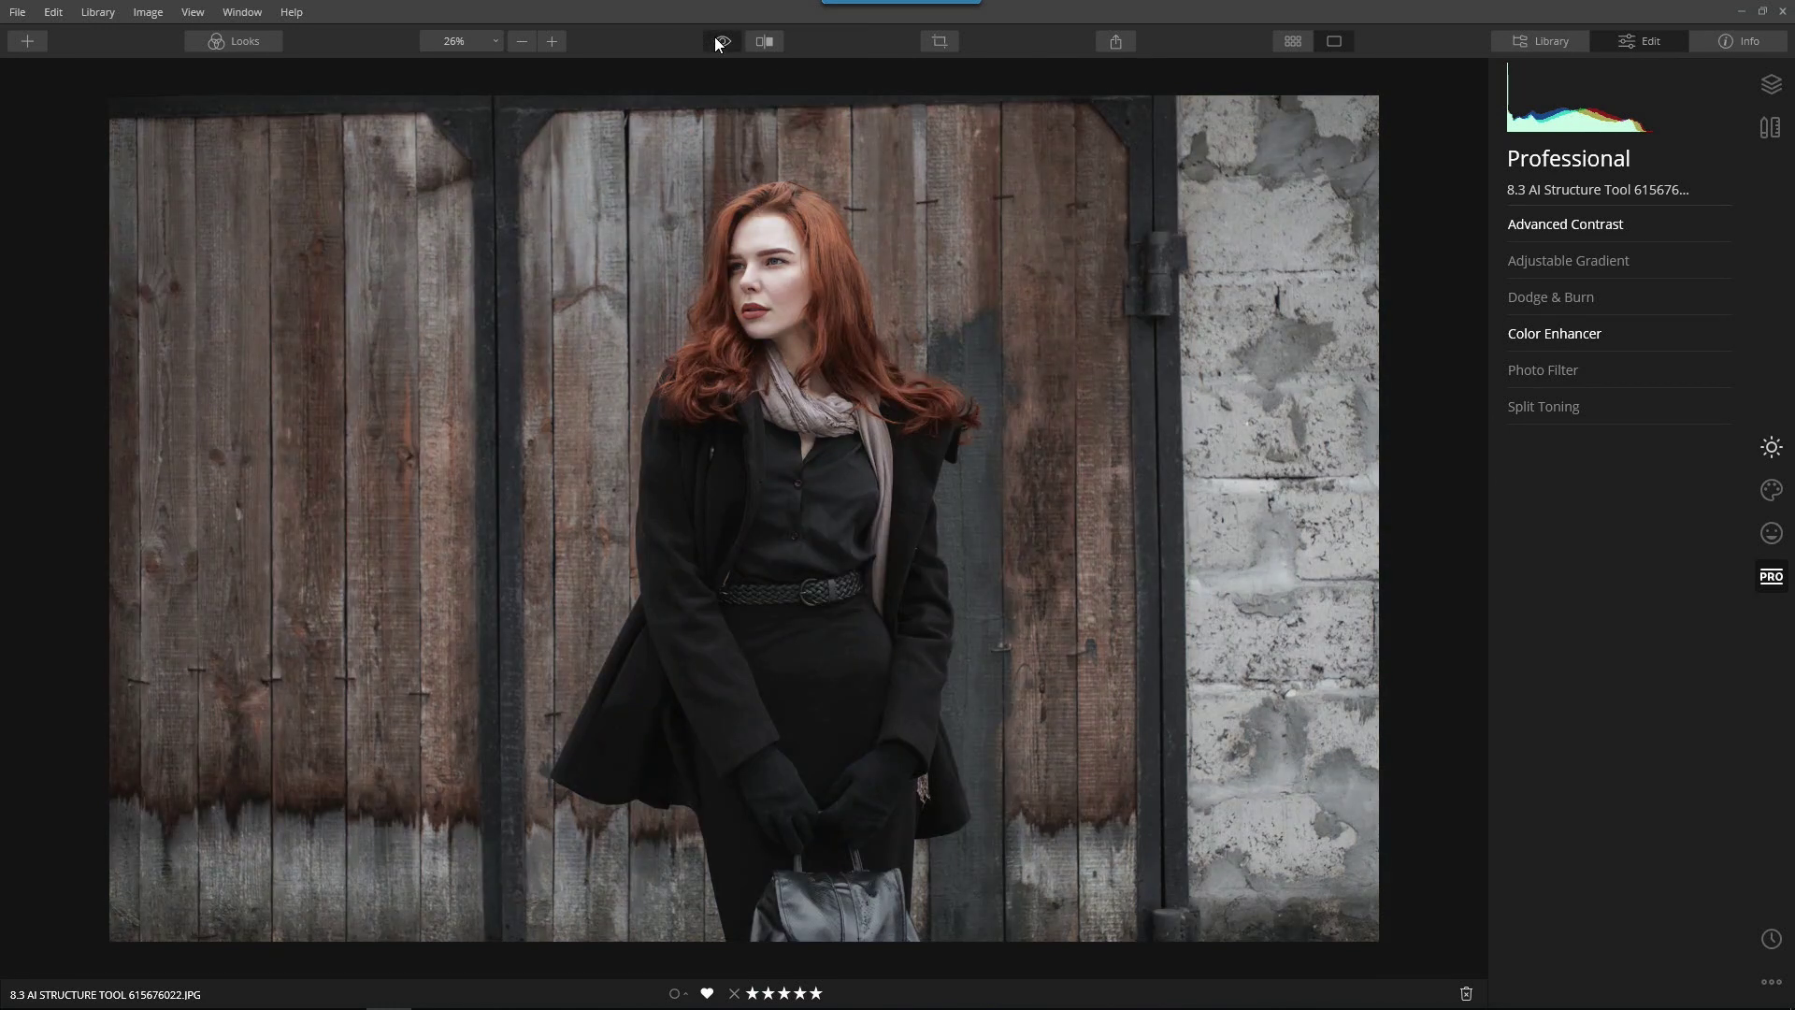
- Leave the original comparison and return to the My collection Favorites grid
{"action": "left_click", "coordinate": [718, 43]}
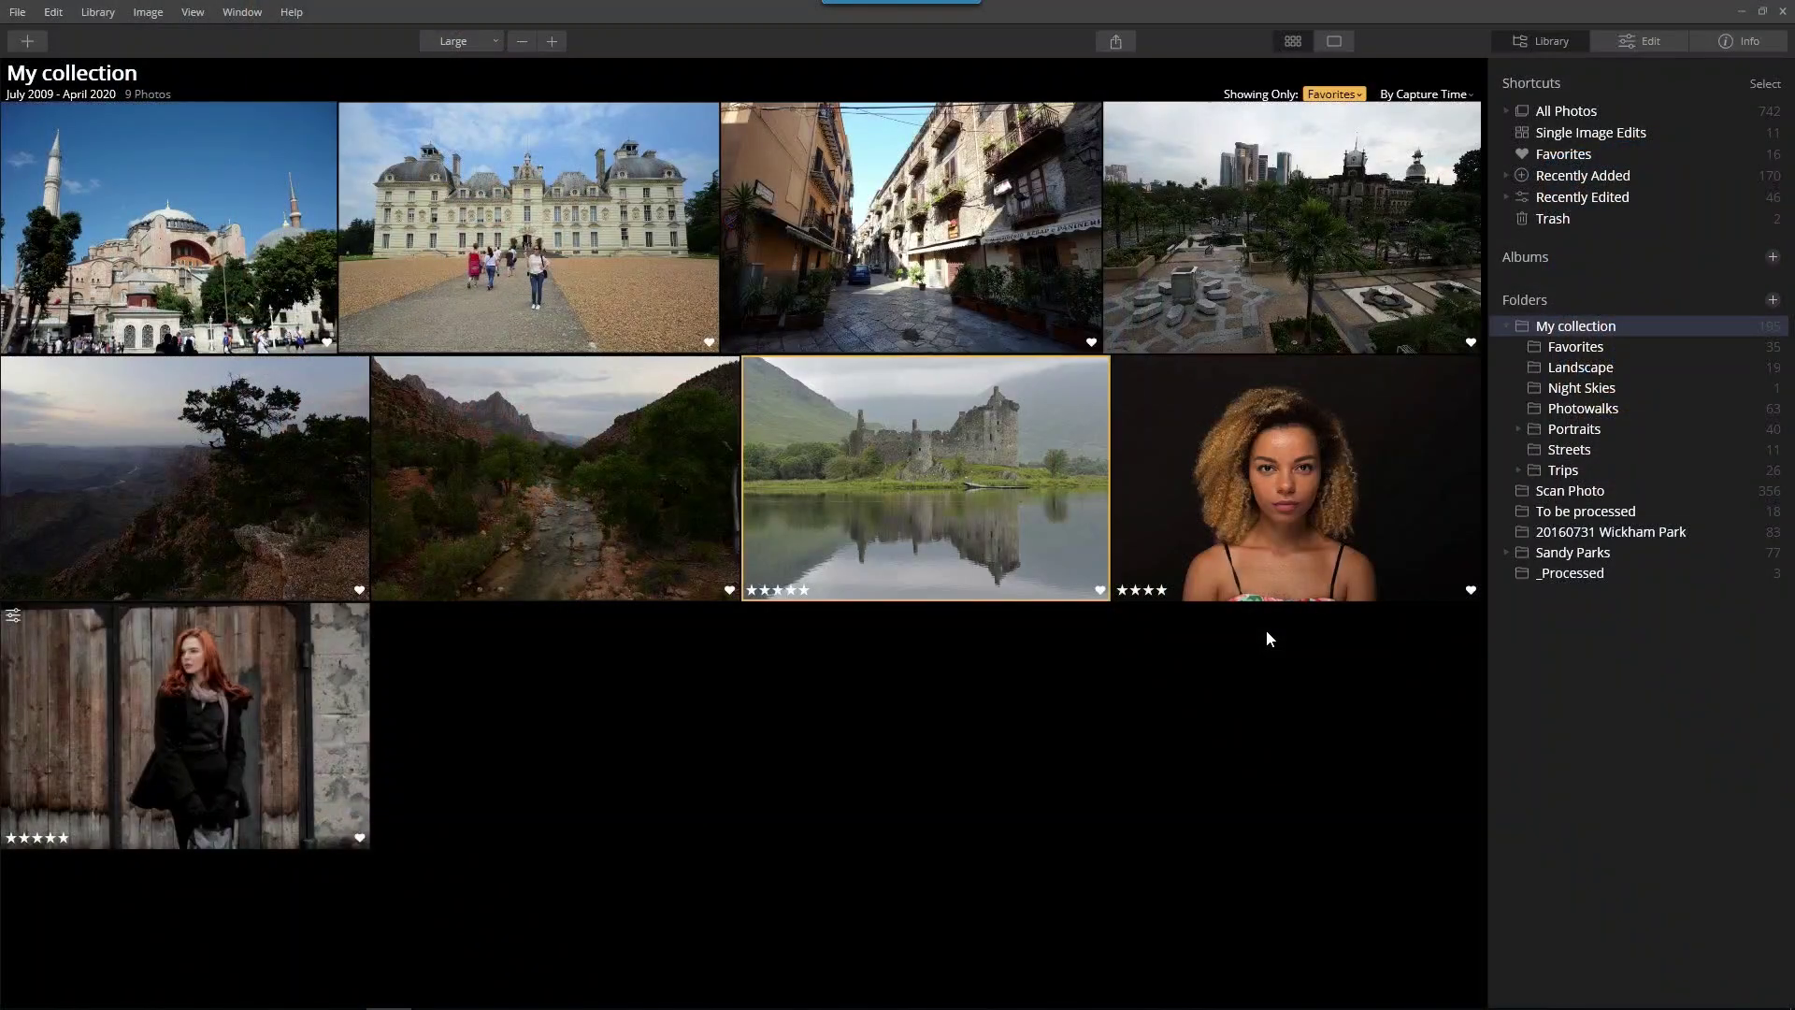
- Open the castle landscape GMC0043.NEF in the Edit view
{"action": "double_click", "coordinate": [900, 438]}
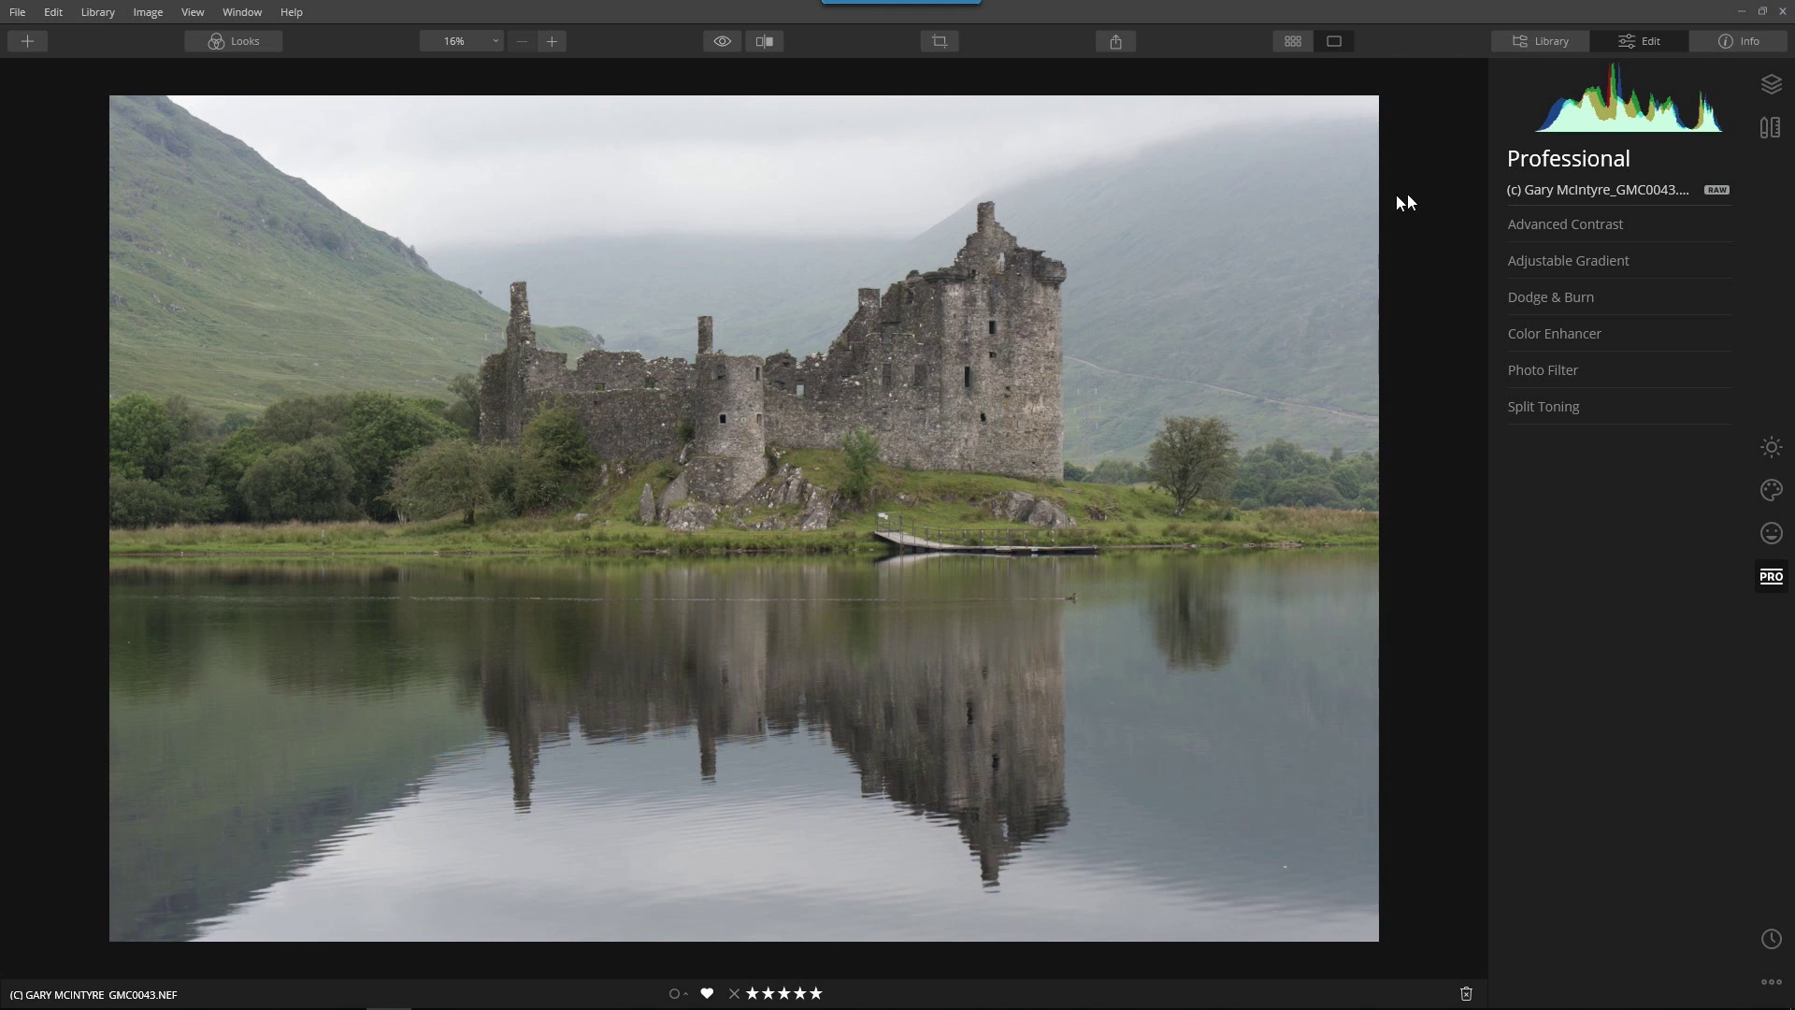
- In Essentials, set AI Enhance's AI Accent to 79 on the castle photo
{"action": "left_click", "coordinate": [1772, 447]}
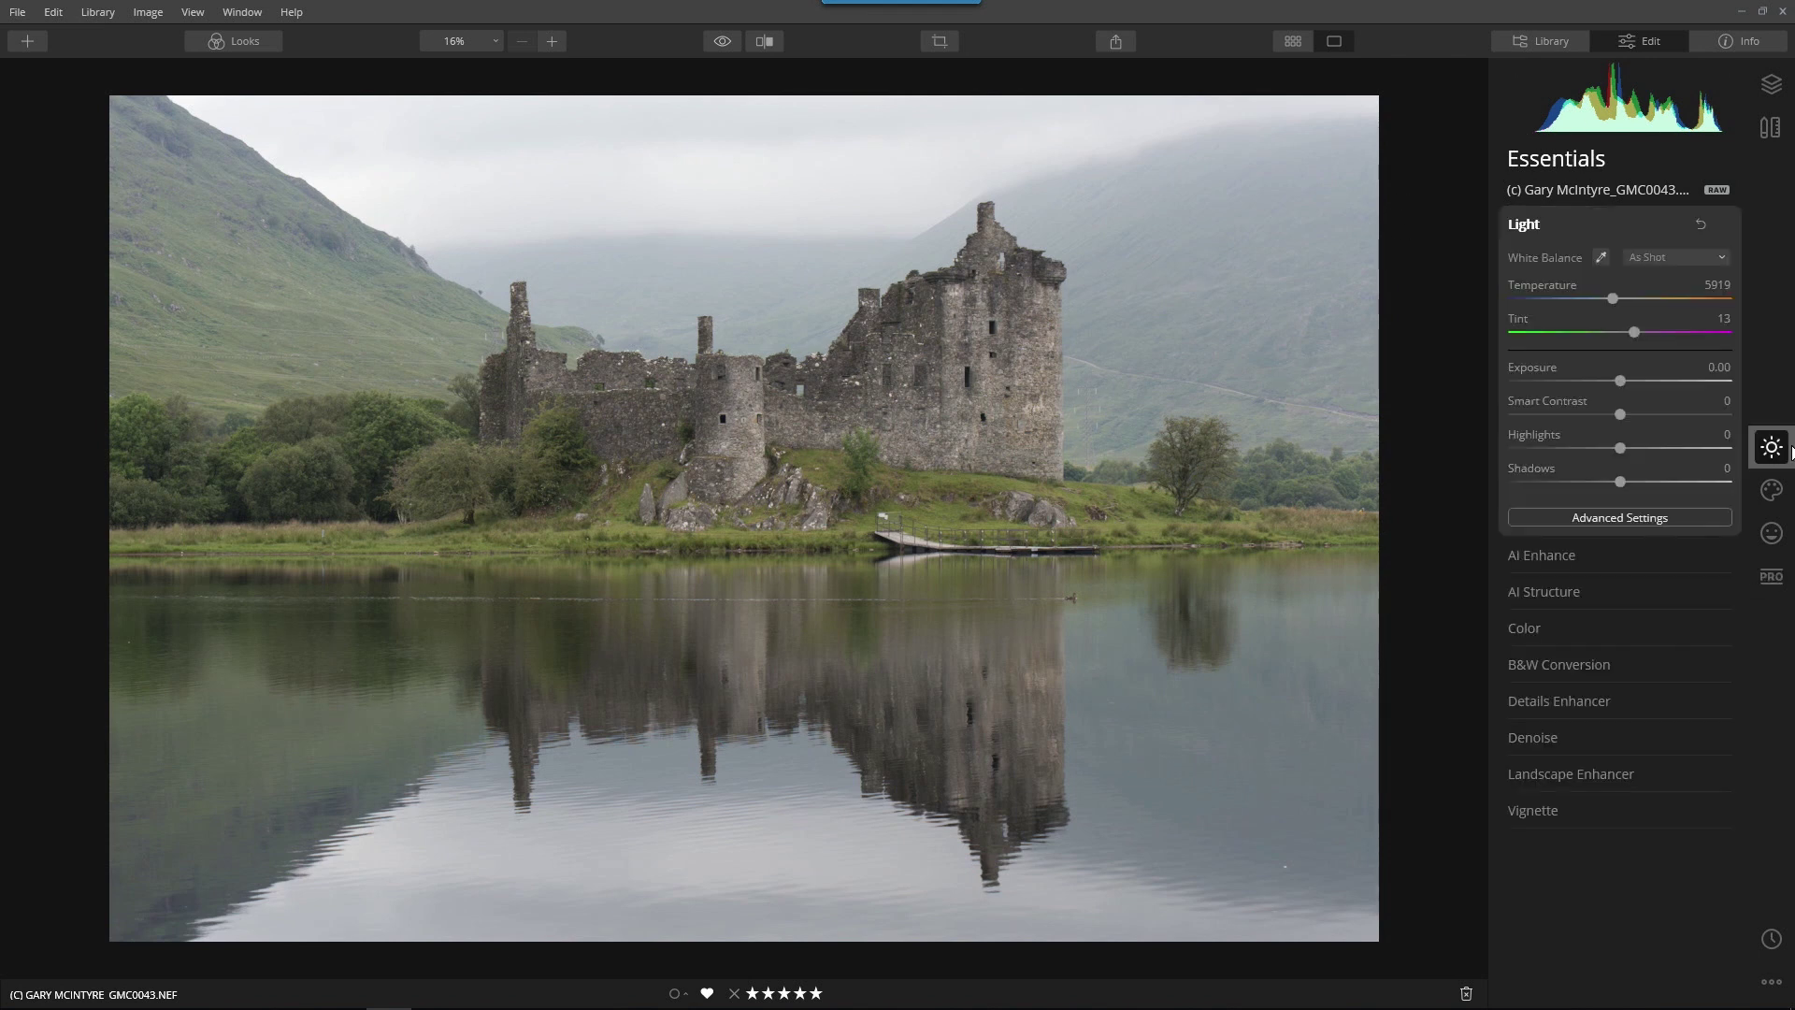
{"action": "left_click", "coordinate": [1533, 224]}
{"action": "left_click", "coordinate": [1540, 262]}
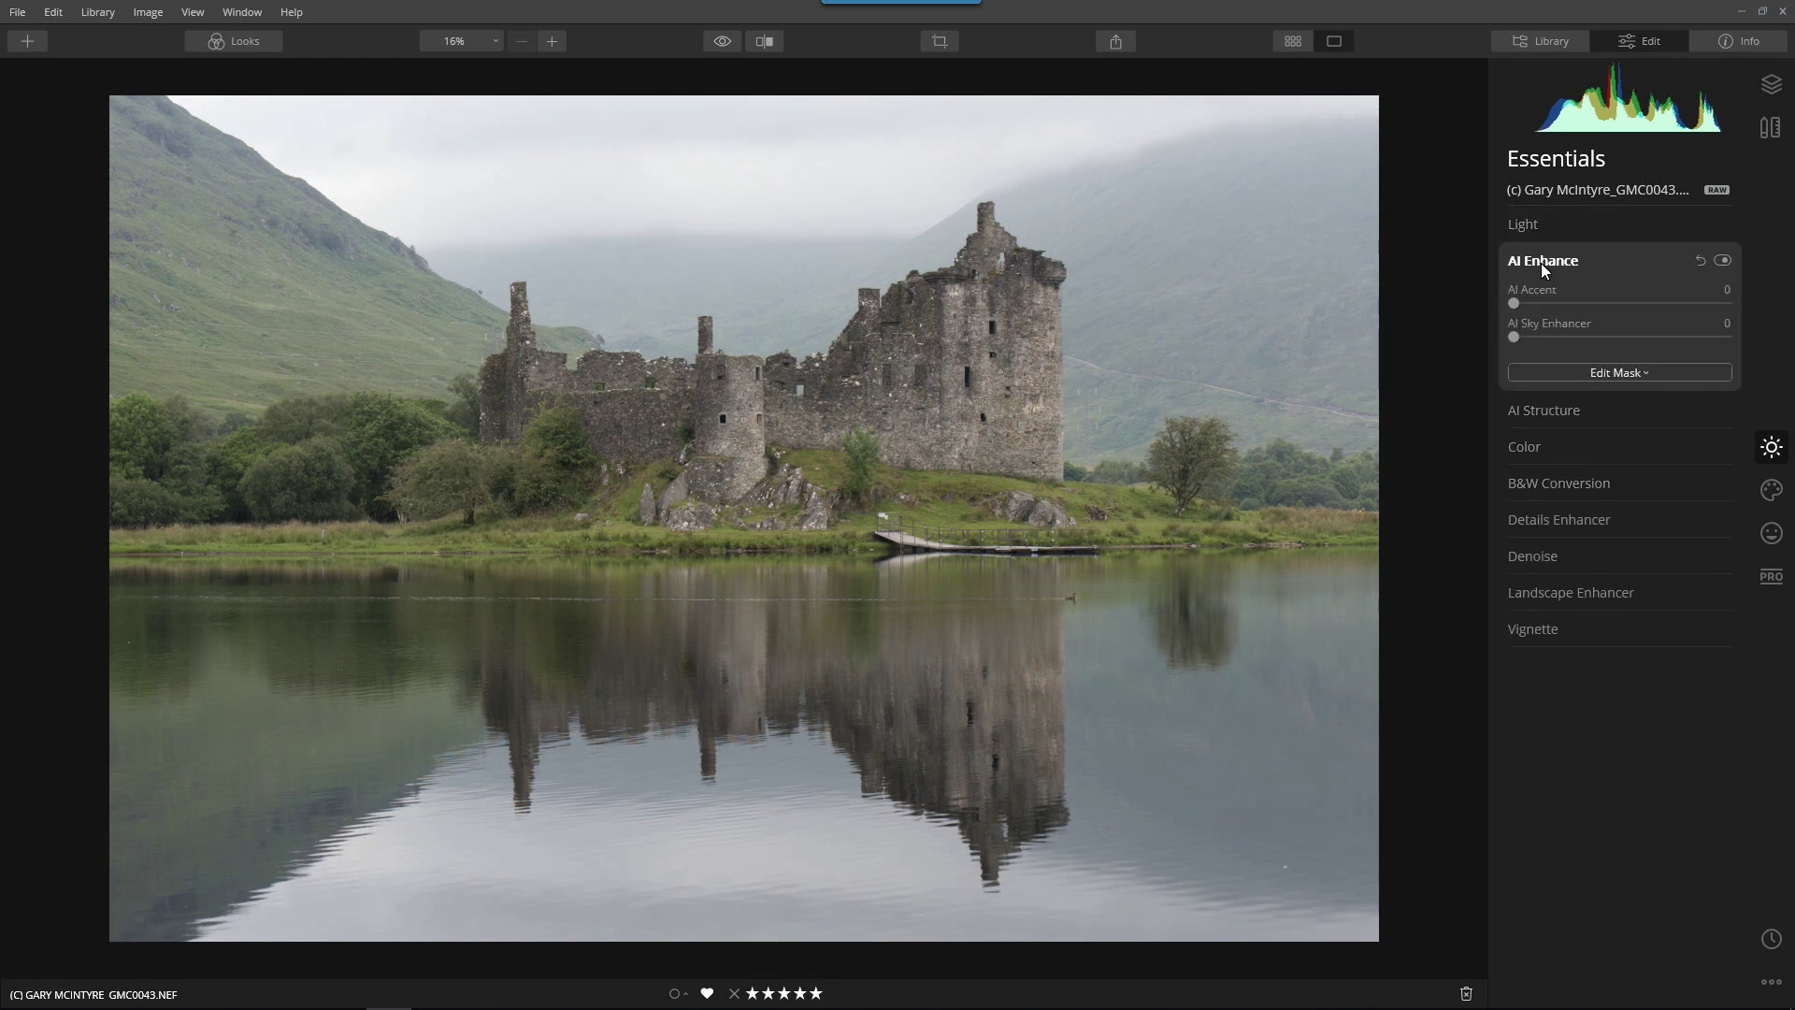
{"action": "left_click_drag", "start_coordinate": [1512, 302], "coordinate": [1680, 311]}
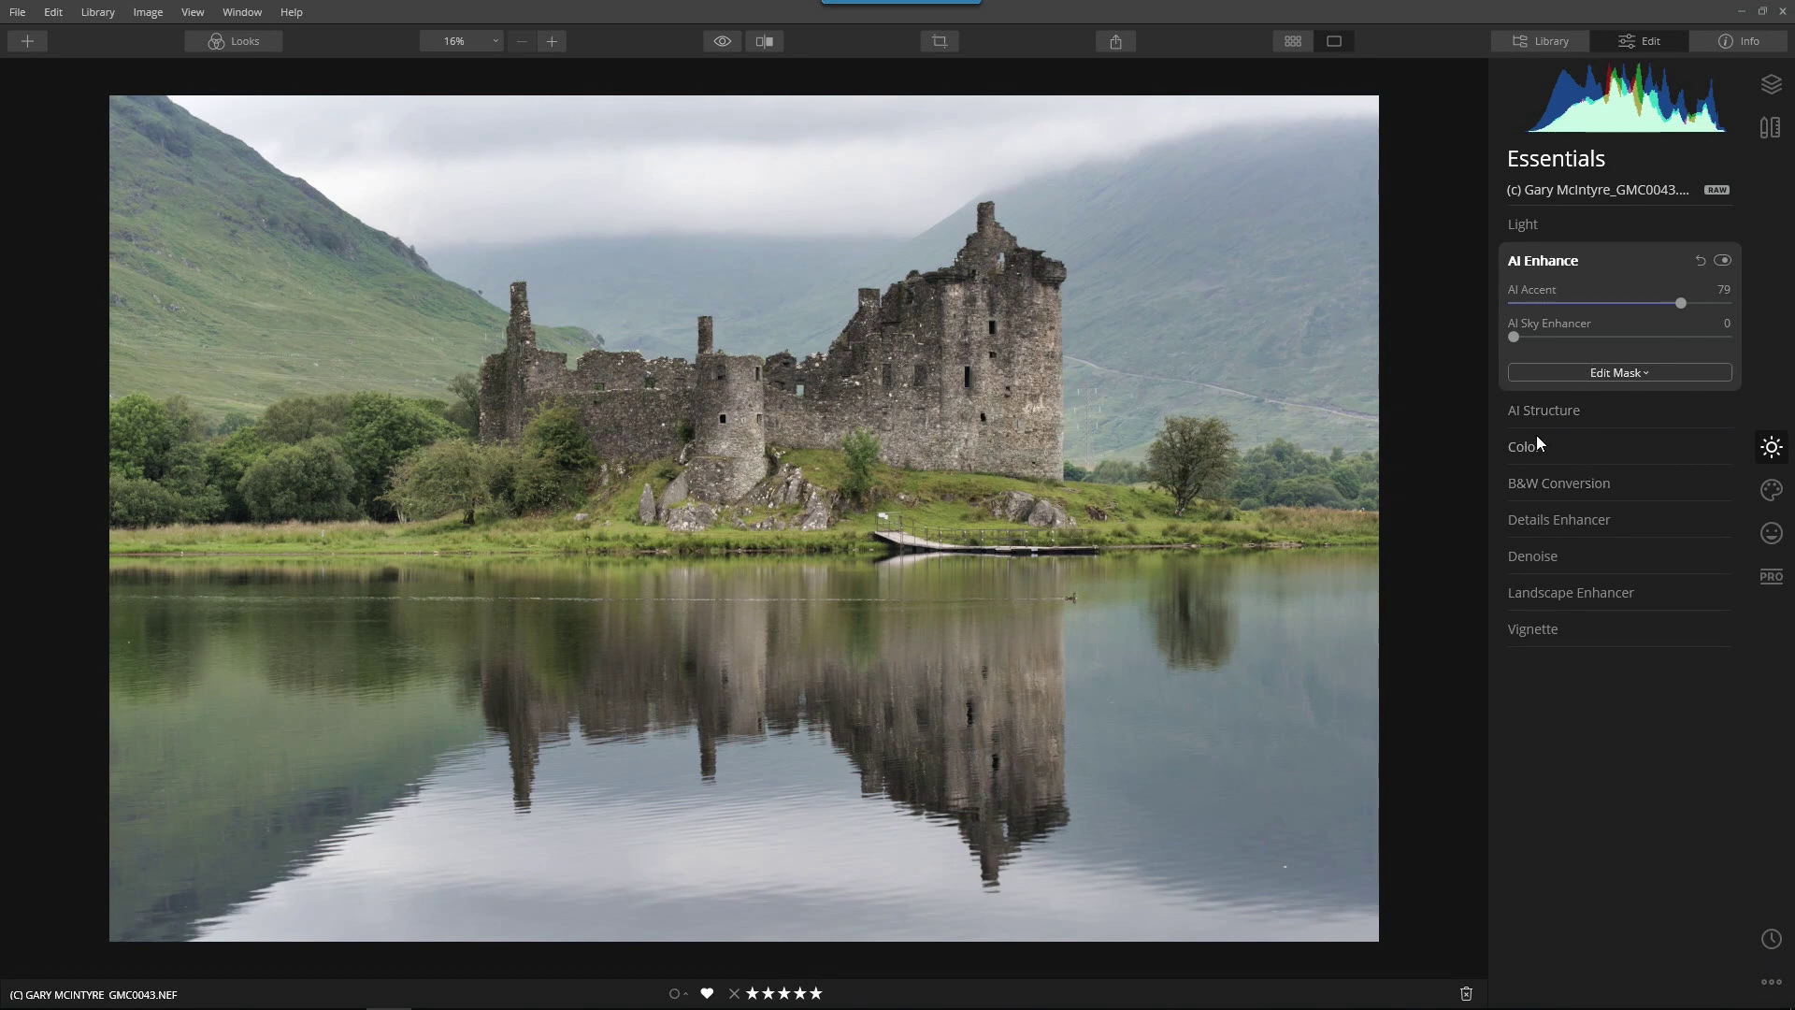
- Set AI Structure Amount to 53 to bring out stonework and hill detail
{"action": "left_click", "coordinate": [1539, 412]}
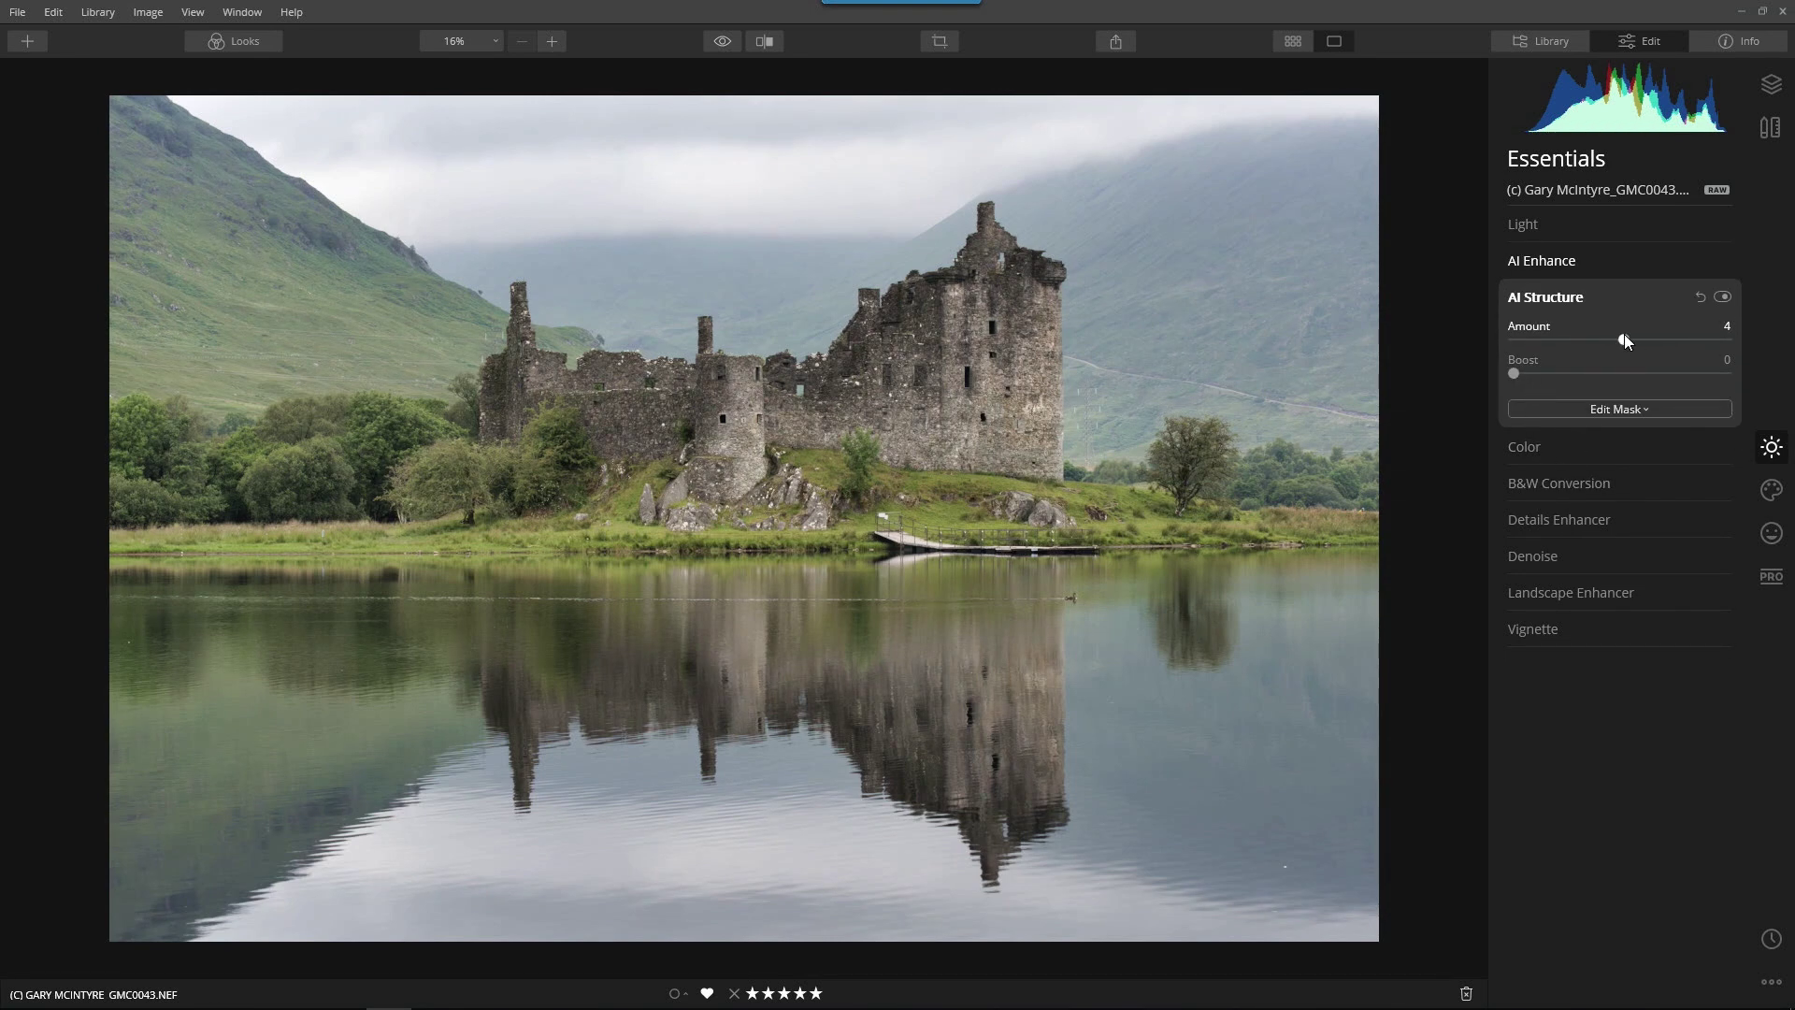
{"action": "left_click_drag", "start_coordinate": [1624, 337], "coordinate": [1665, 348]}
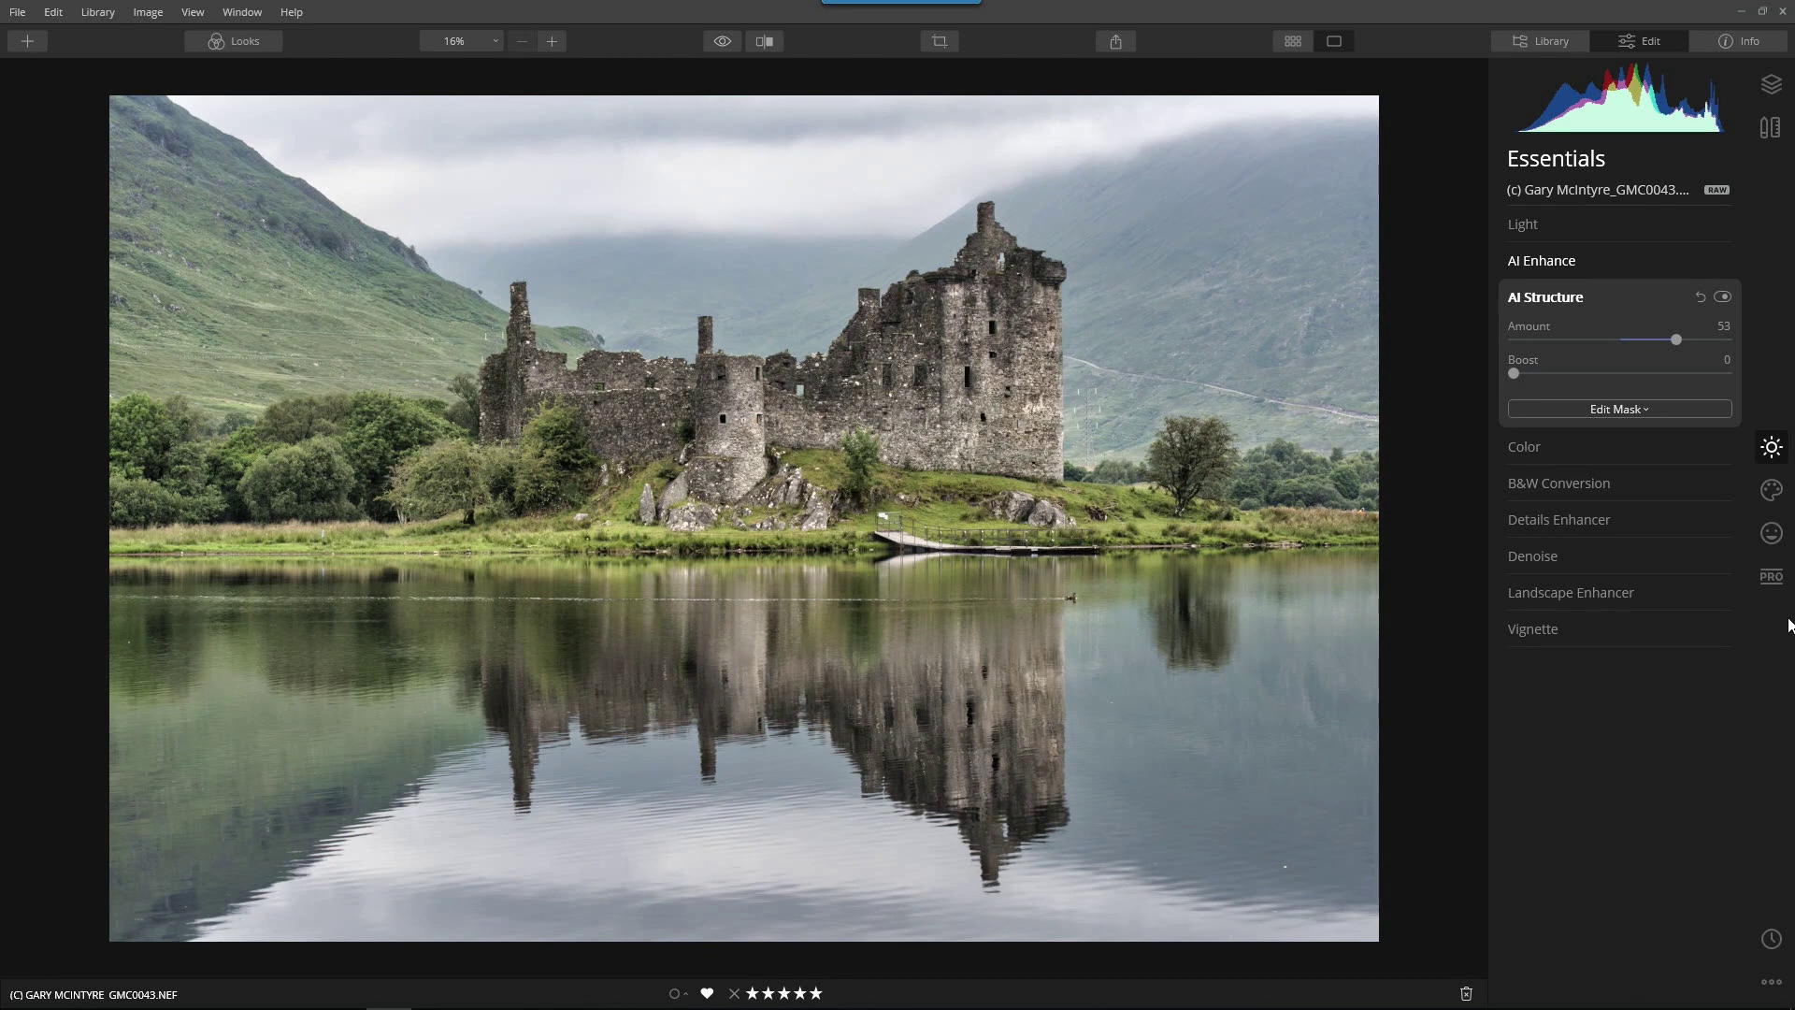
{"action": "left_click", "coordinate": [1787, 578]}
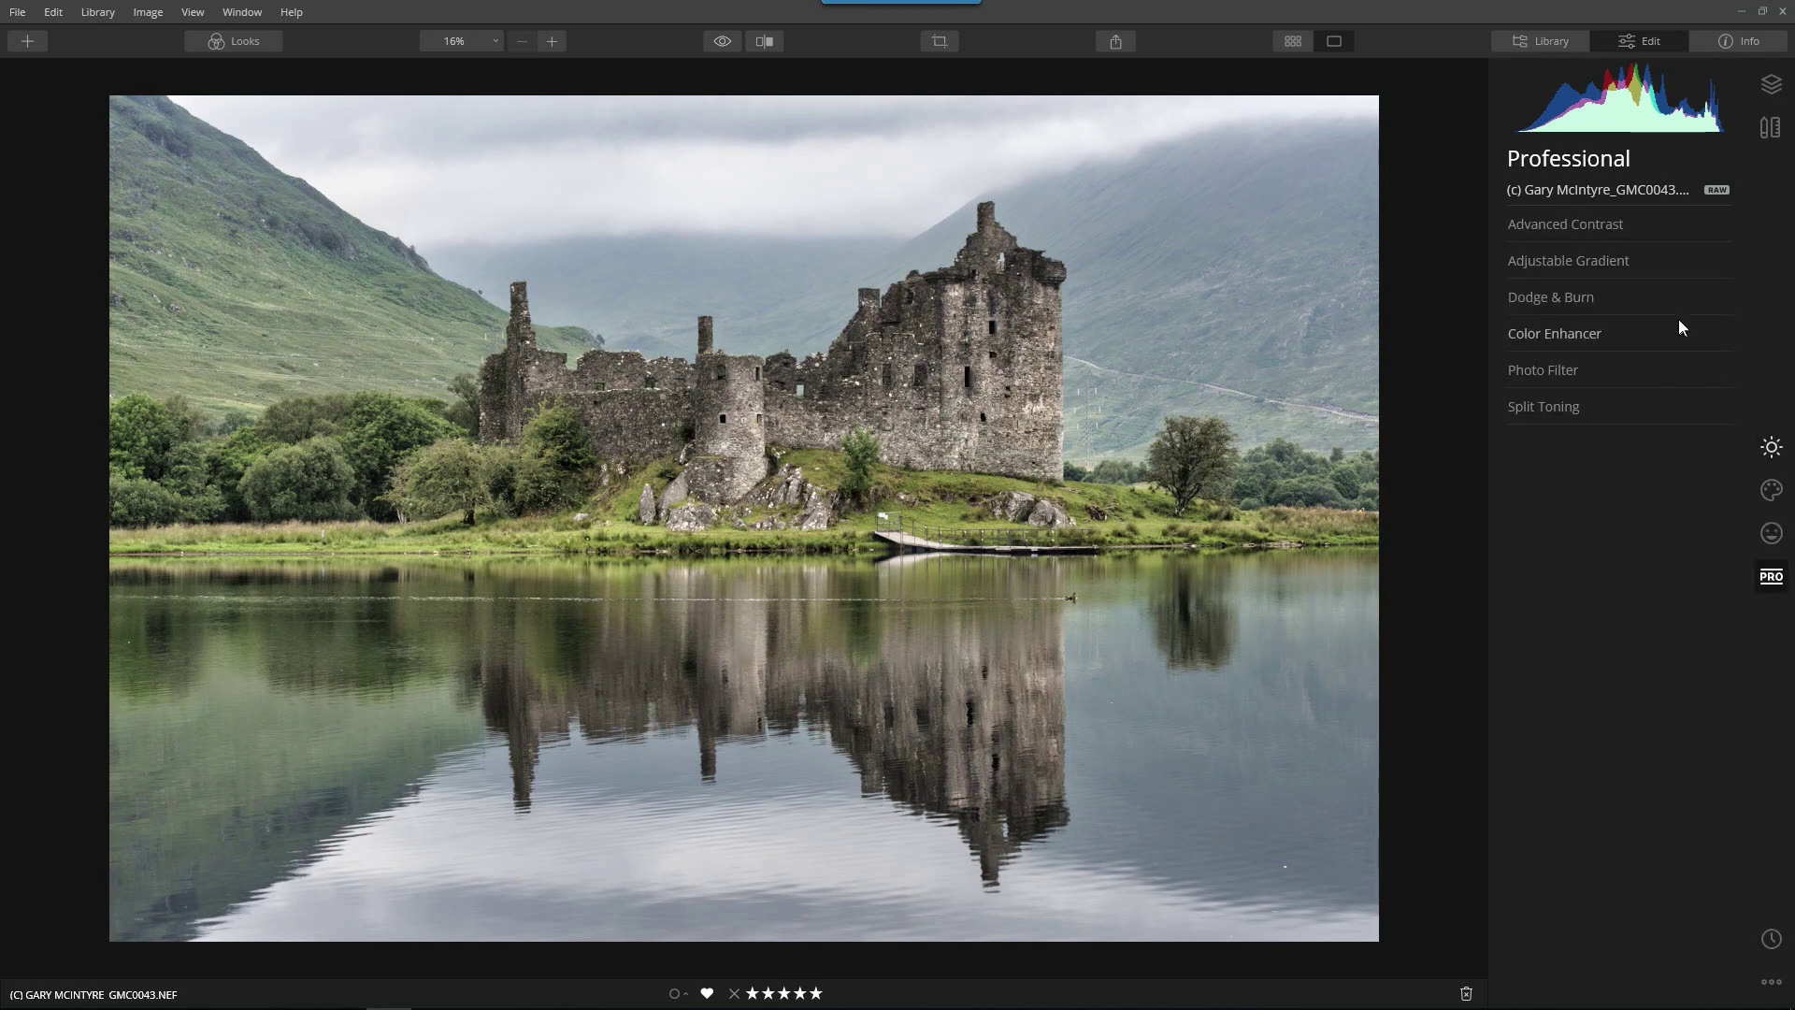
- Set Advanced Contrast Highlights Contrast 64, Midtones Contrast 74 and Midtones Balance 4
{"action": "left_click", "coordinate": [1591, 224]}
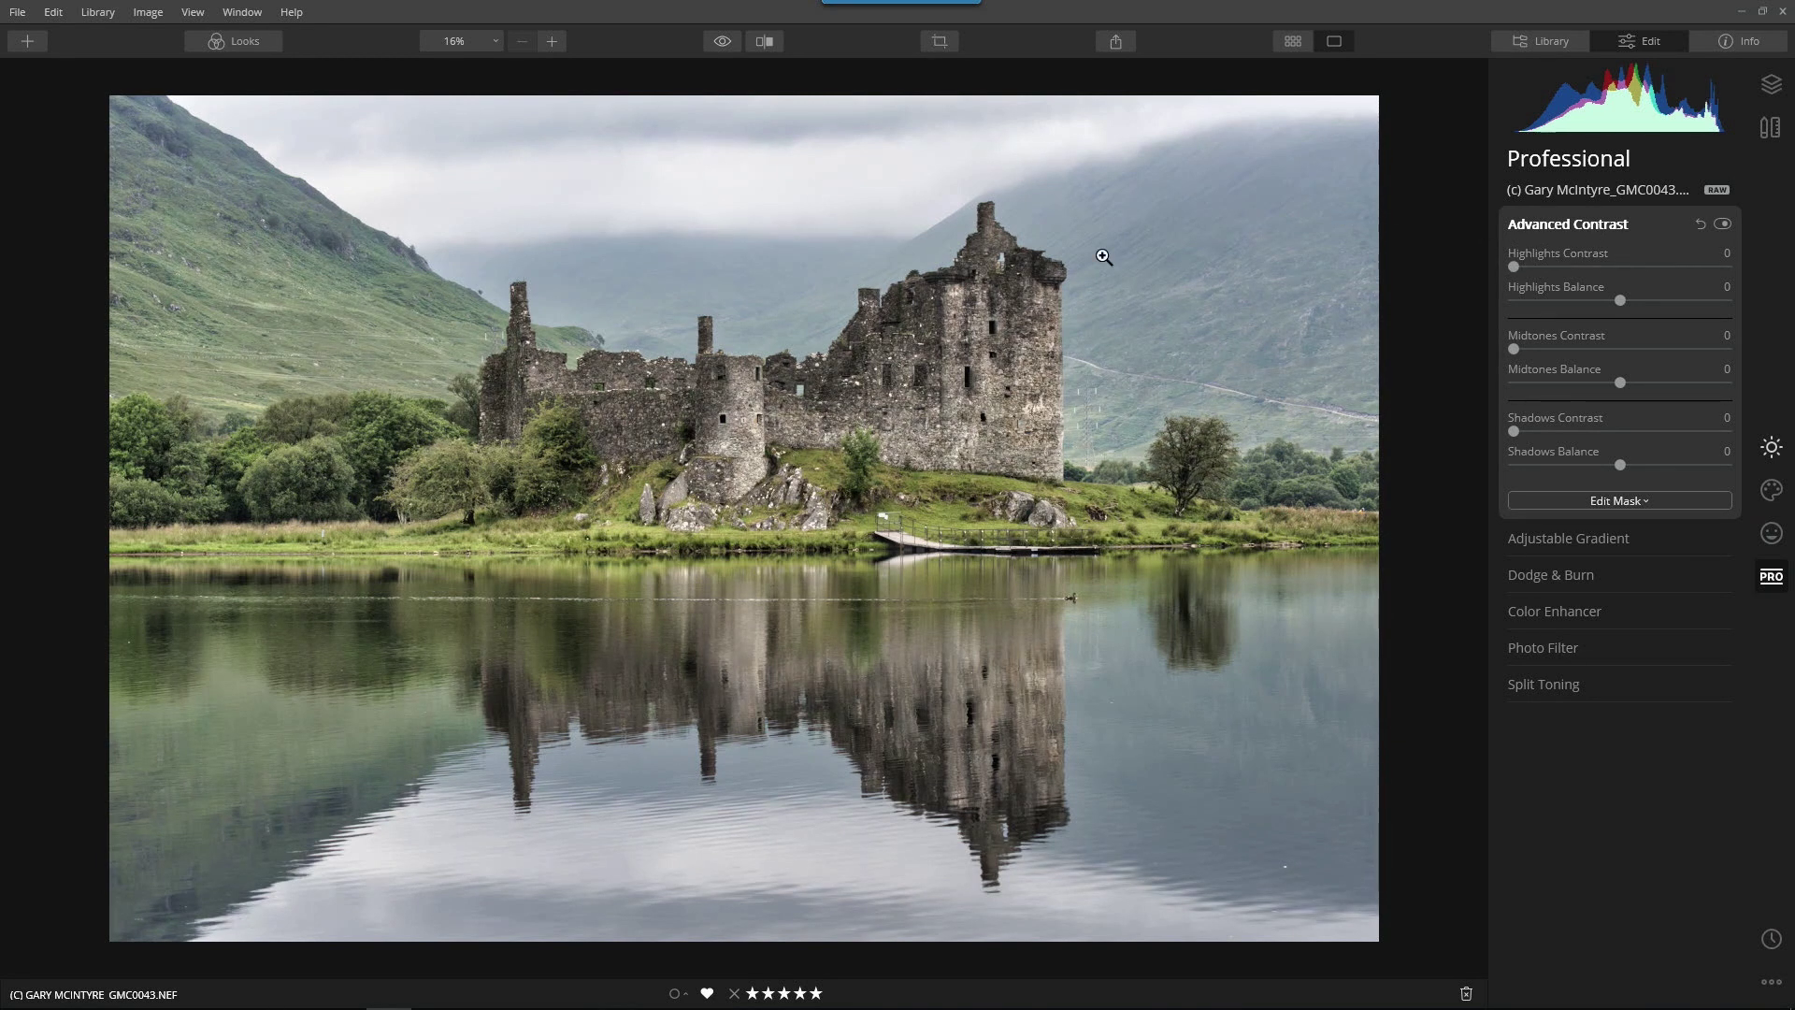
{"action": "left_click_drag", "start_coordinate": [1514, 269], "coordinate": [1622, 318]}
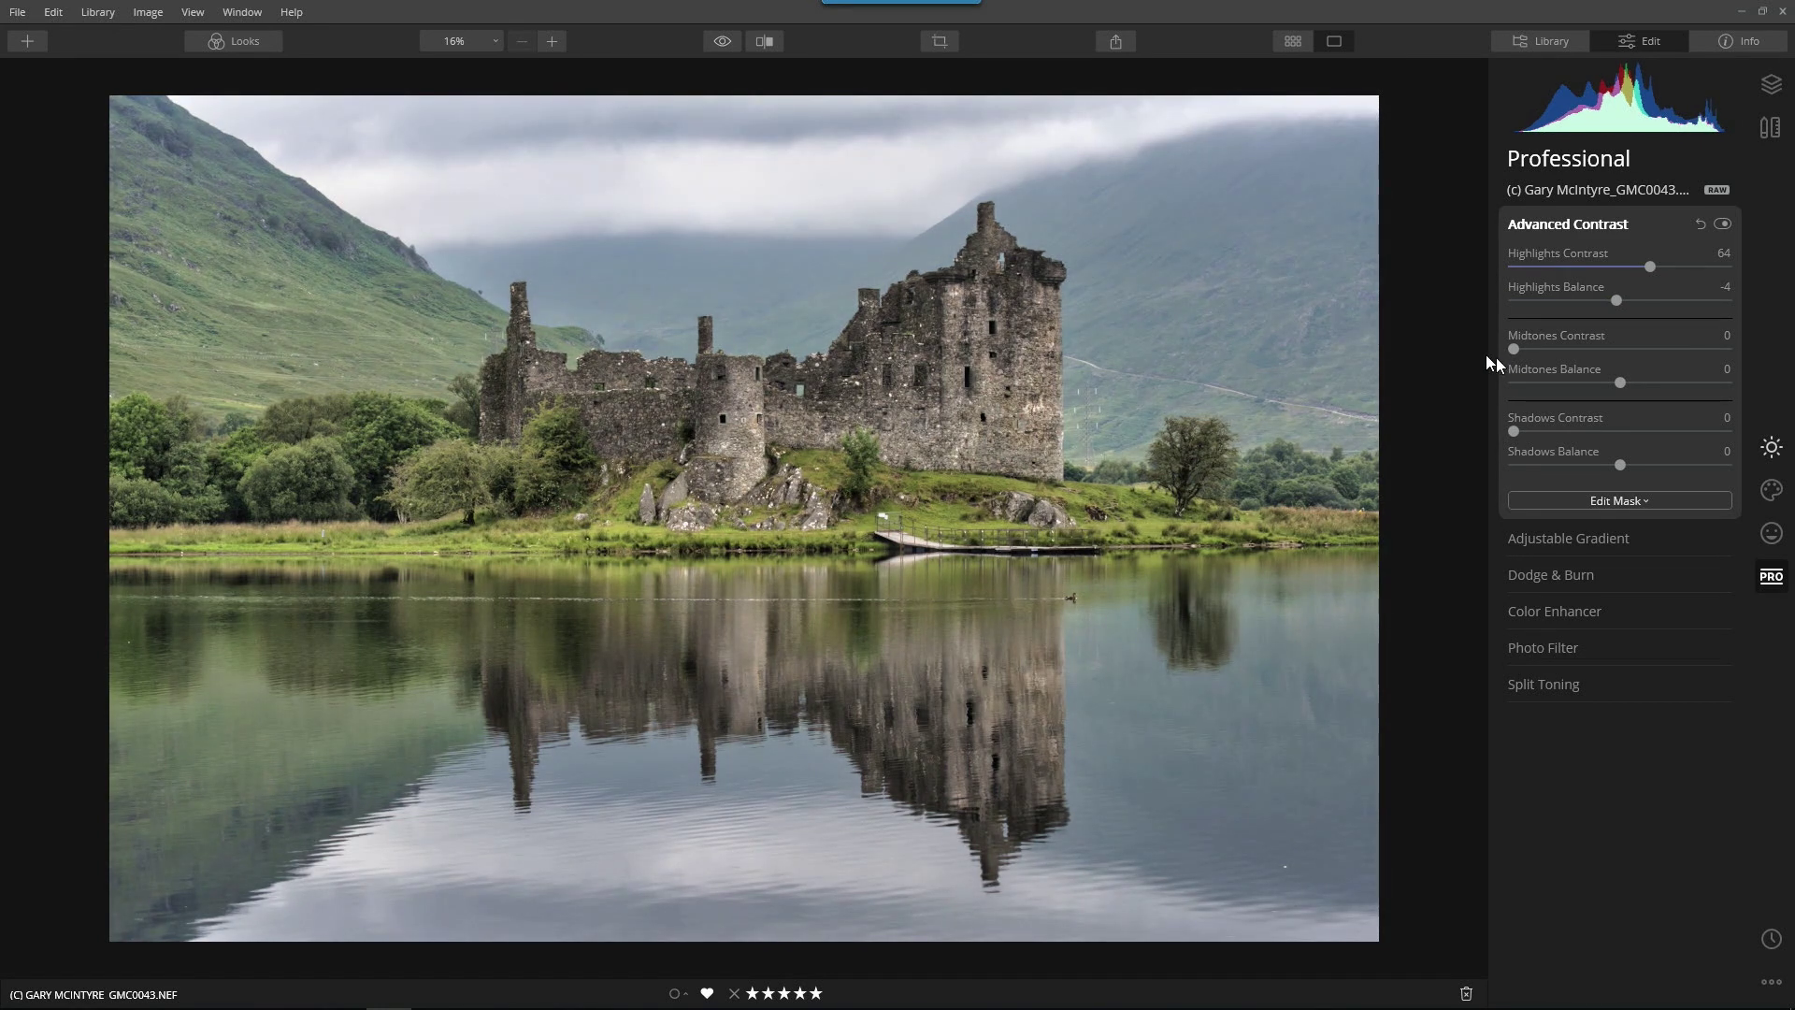
{"action": "left_click_drag", "start_coordinate": [1514, 350], "coordinate": [1563, 378]}
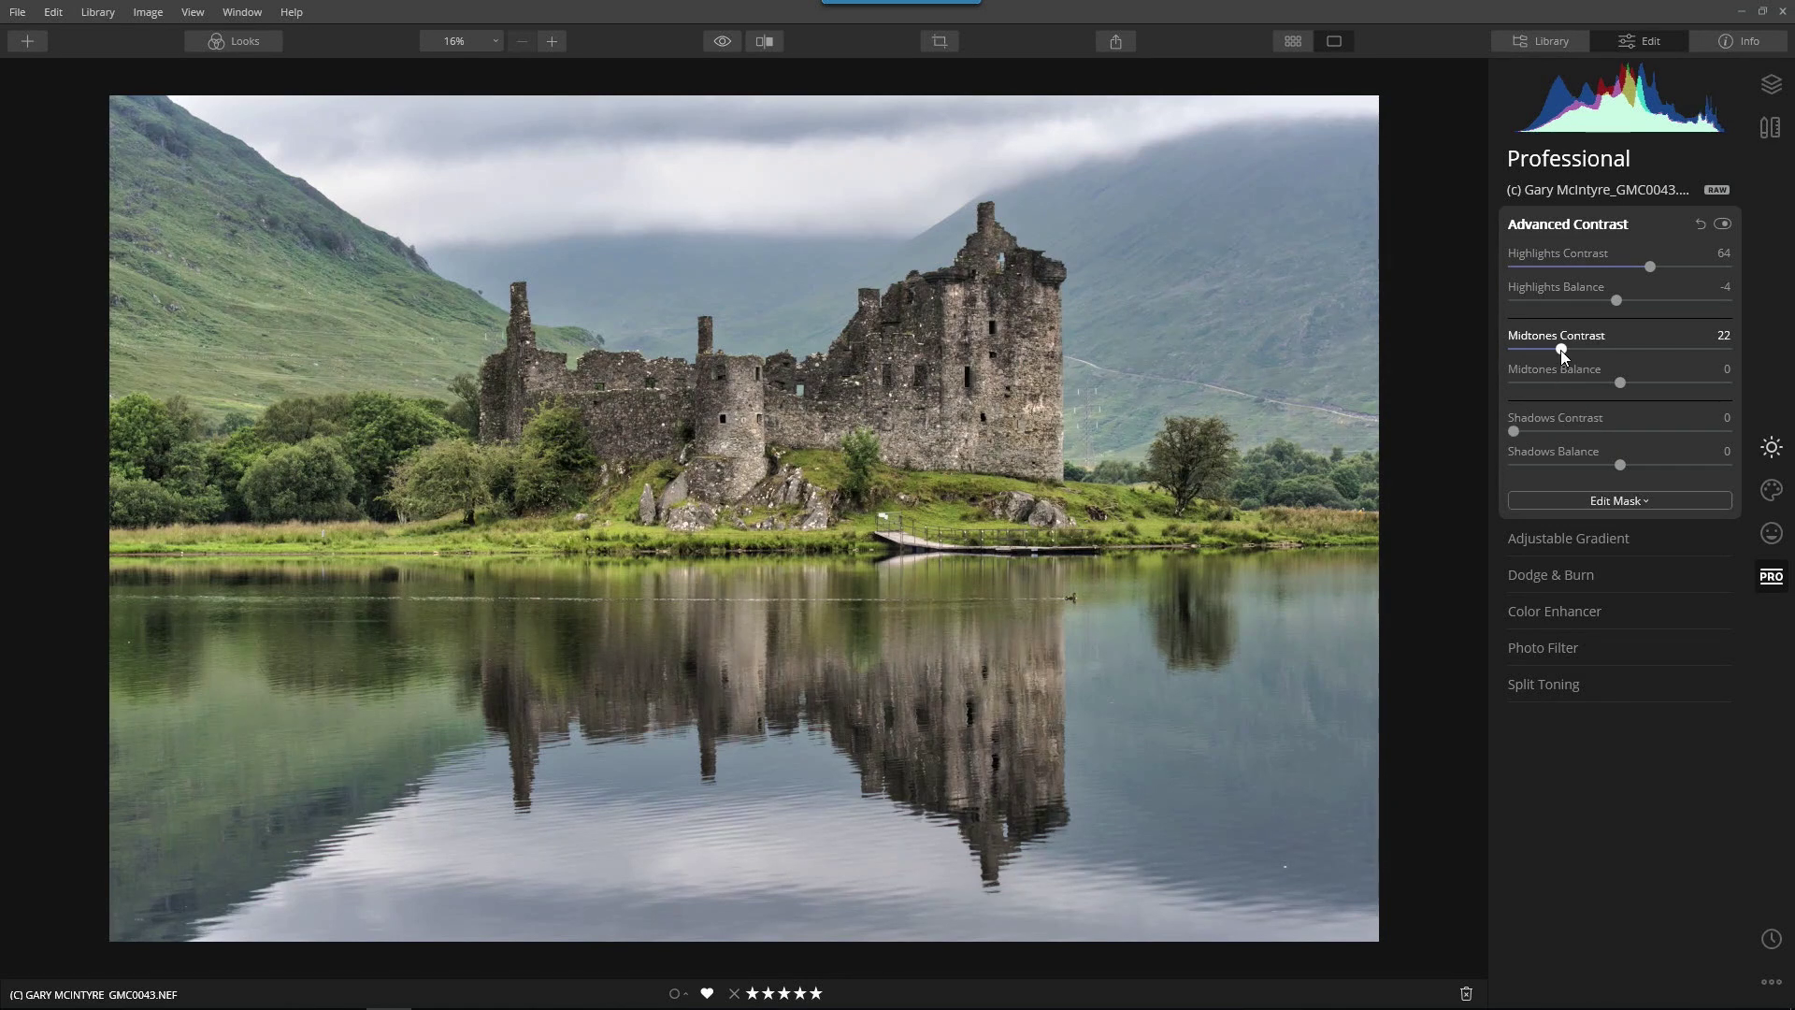
{"action": "left_click_drag", "start_coordinate": [1561, 349], "coordinate": [1668, 363]}
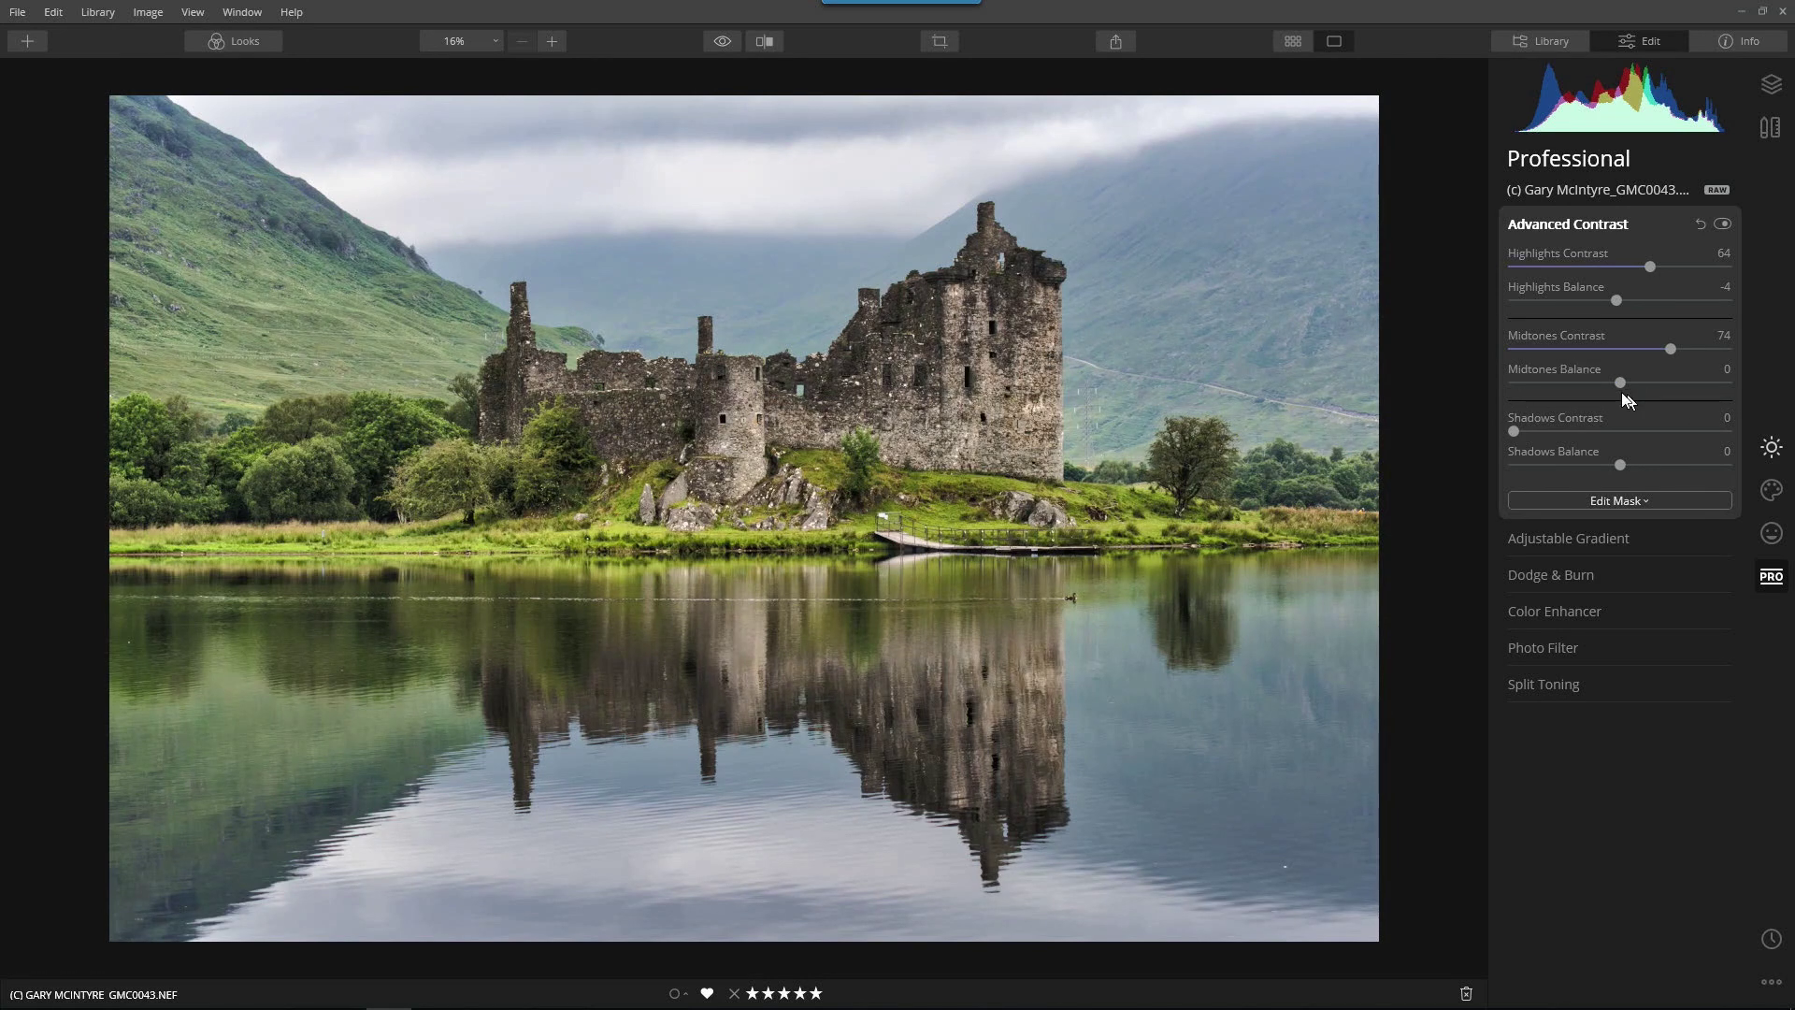
{"action": "mouse_move", "coordinate": [1621, 384]}
{"action": "left_mouse_down"}
{"action": "mouse_move", "coordinate": [1523, 391]}
{"action": "mouse_move", "coordinate": [1684, 383]}
{"action": "mouse_move", "coordinate": [1630, 391]}
{"action": "left_mouse_up"}
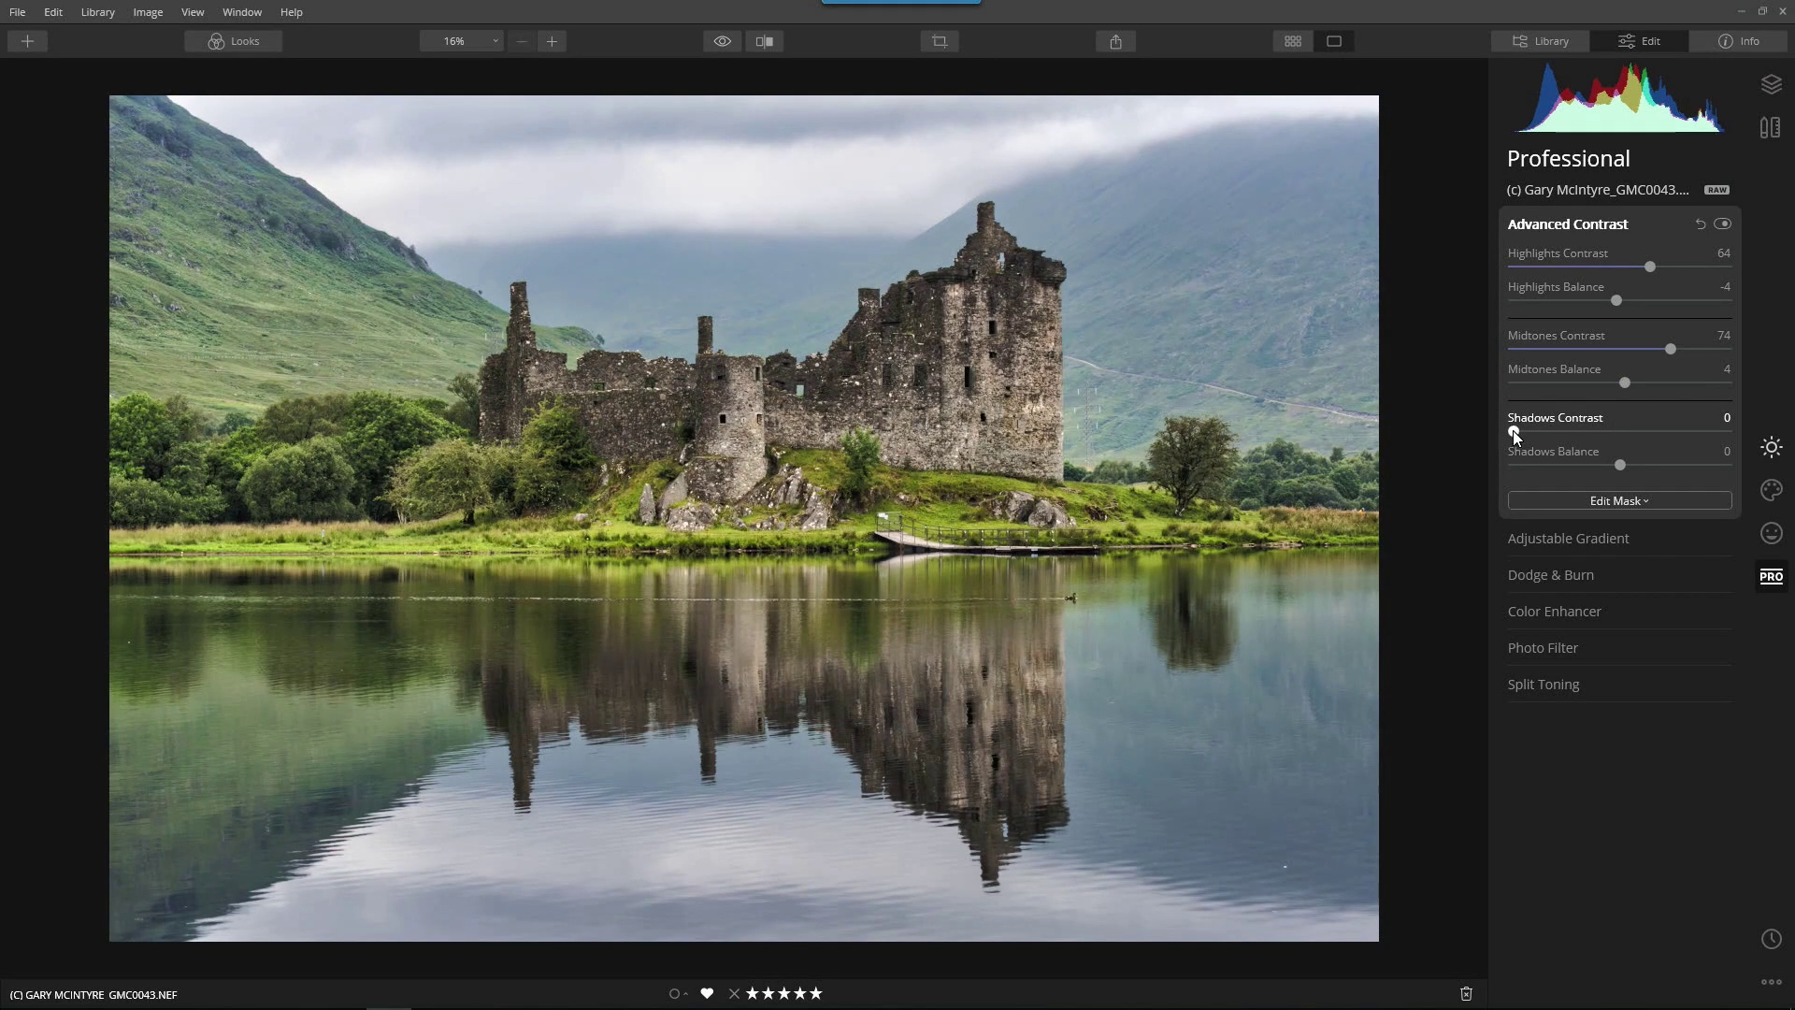
- Set Shadows Contrast to 39 and Shadows Balance to 40
{"action": "left_click_drag", "start_coordinate": [1512, 430], "coordinate": [1579, 446]}
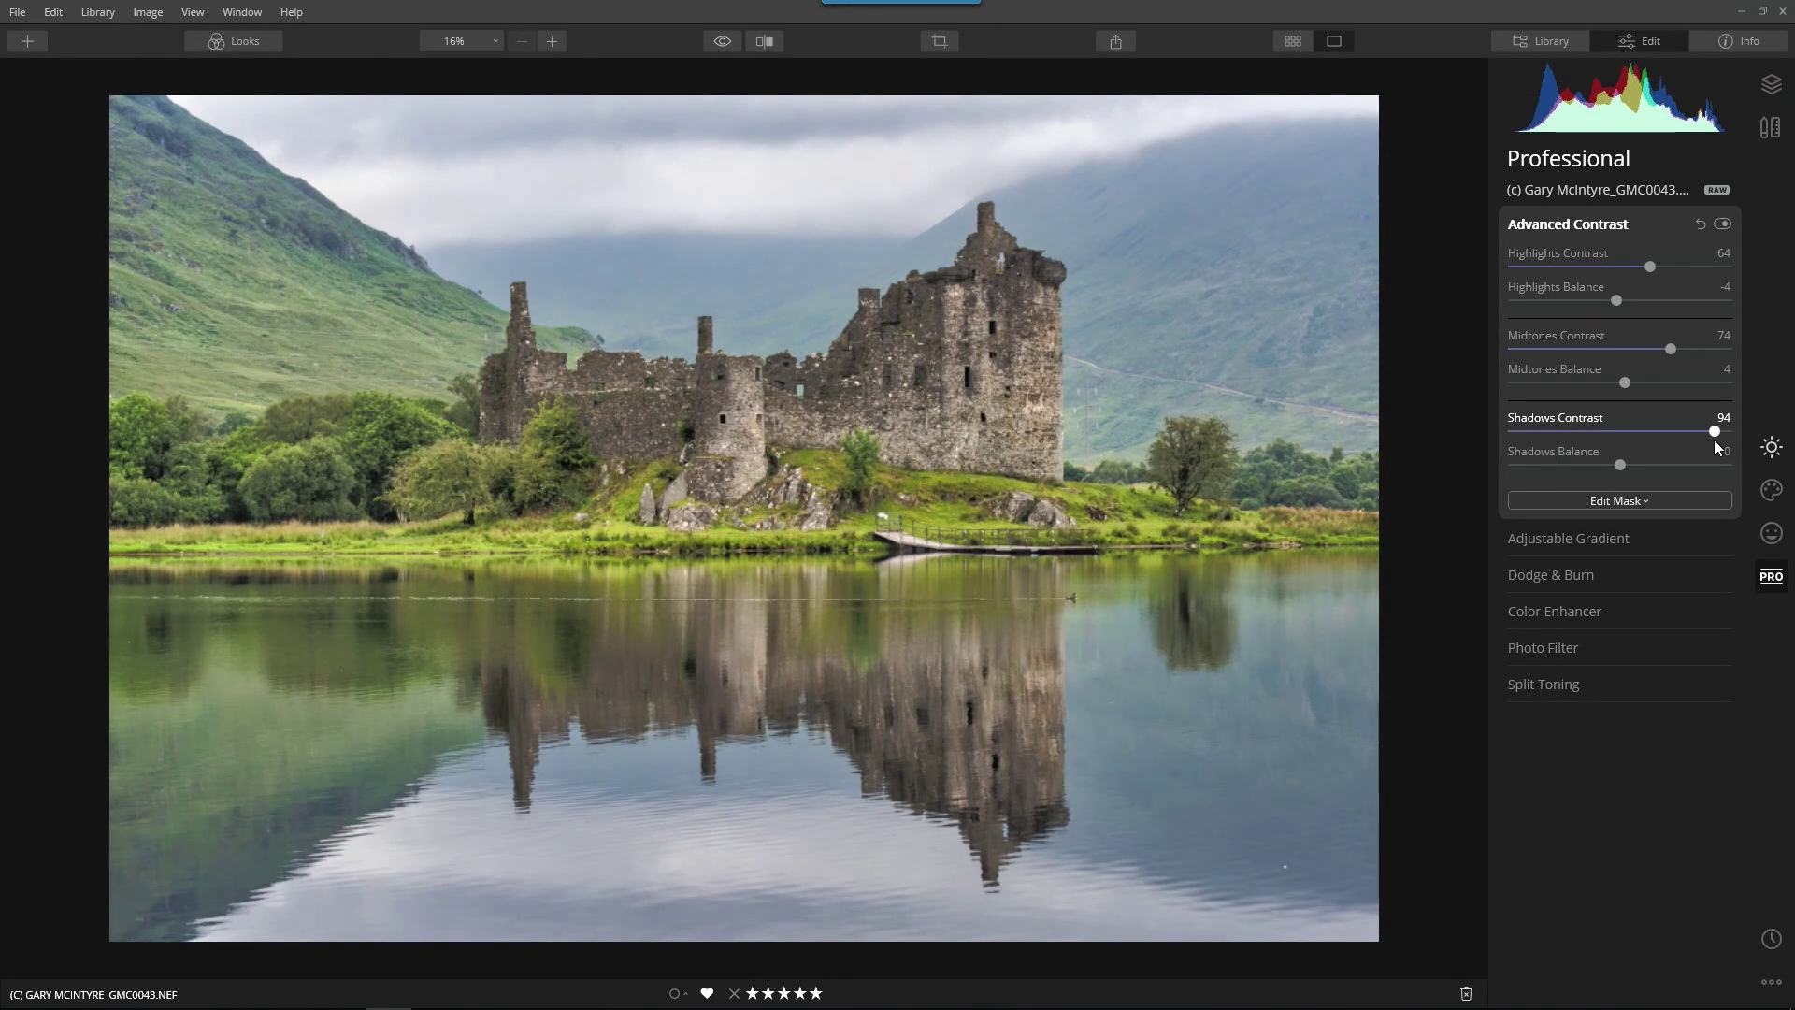
{"action": "left_click_drag", "start_coordinate": [1714, 440], "coordinate": [1646, 451]}
{"action": "left_click", "coordinate": [1618, 467]}
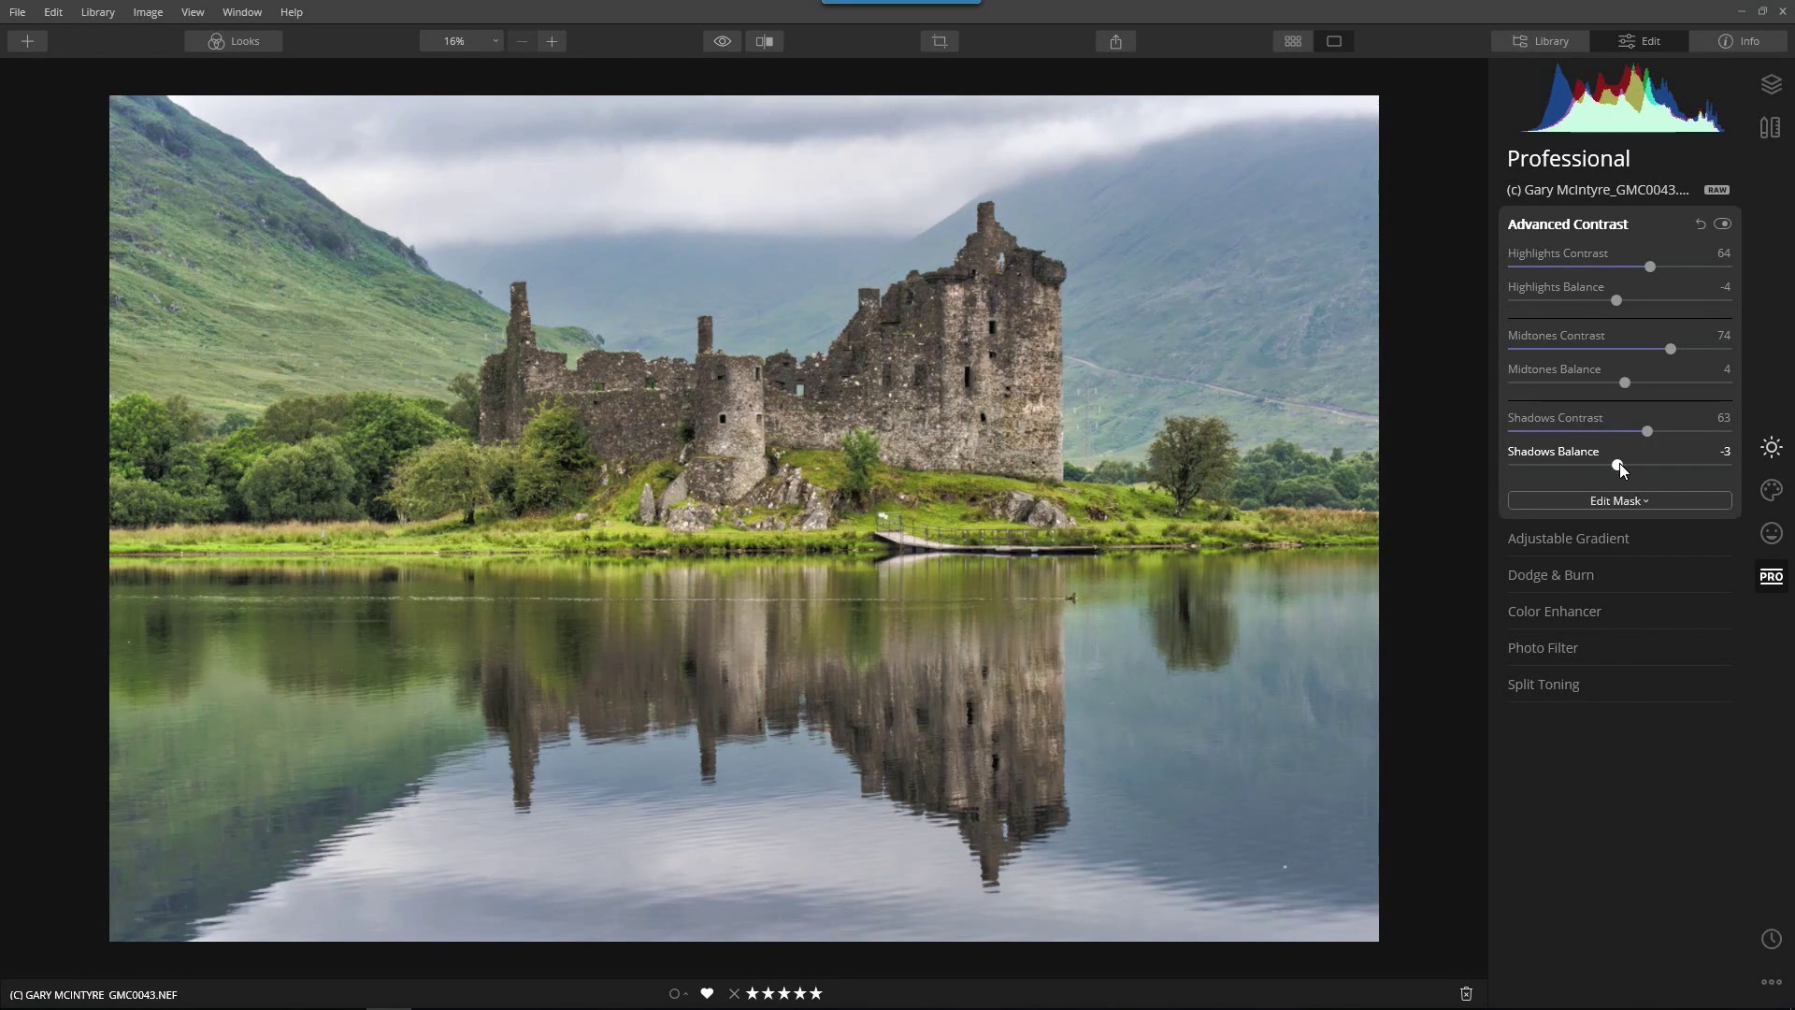
{"action": "left_click_drag", "start_coordinate": [1619, 463], "coordinate": [1600, 432]}
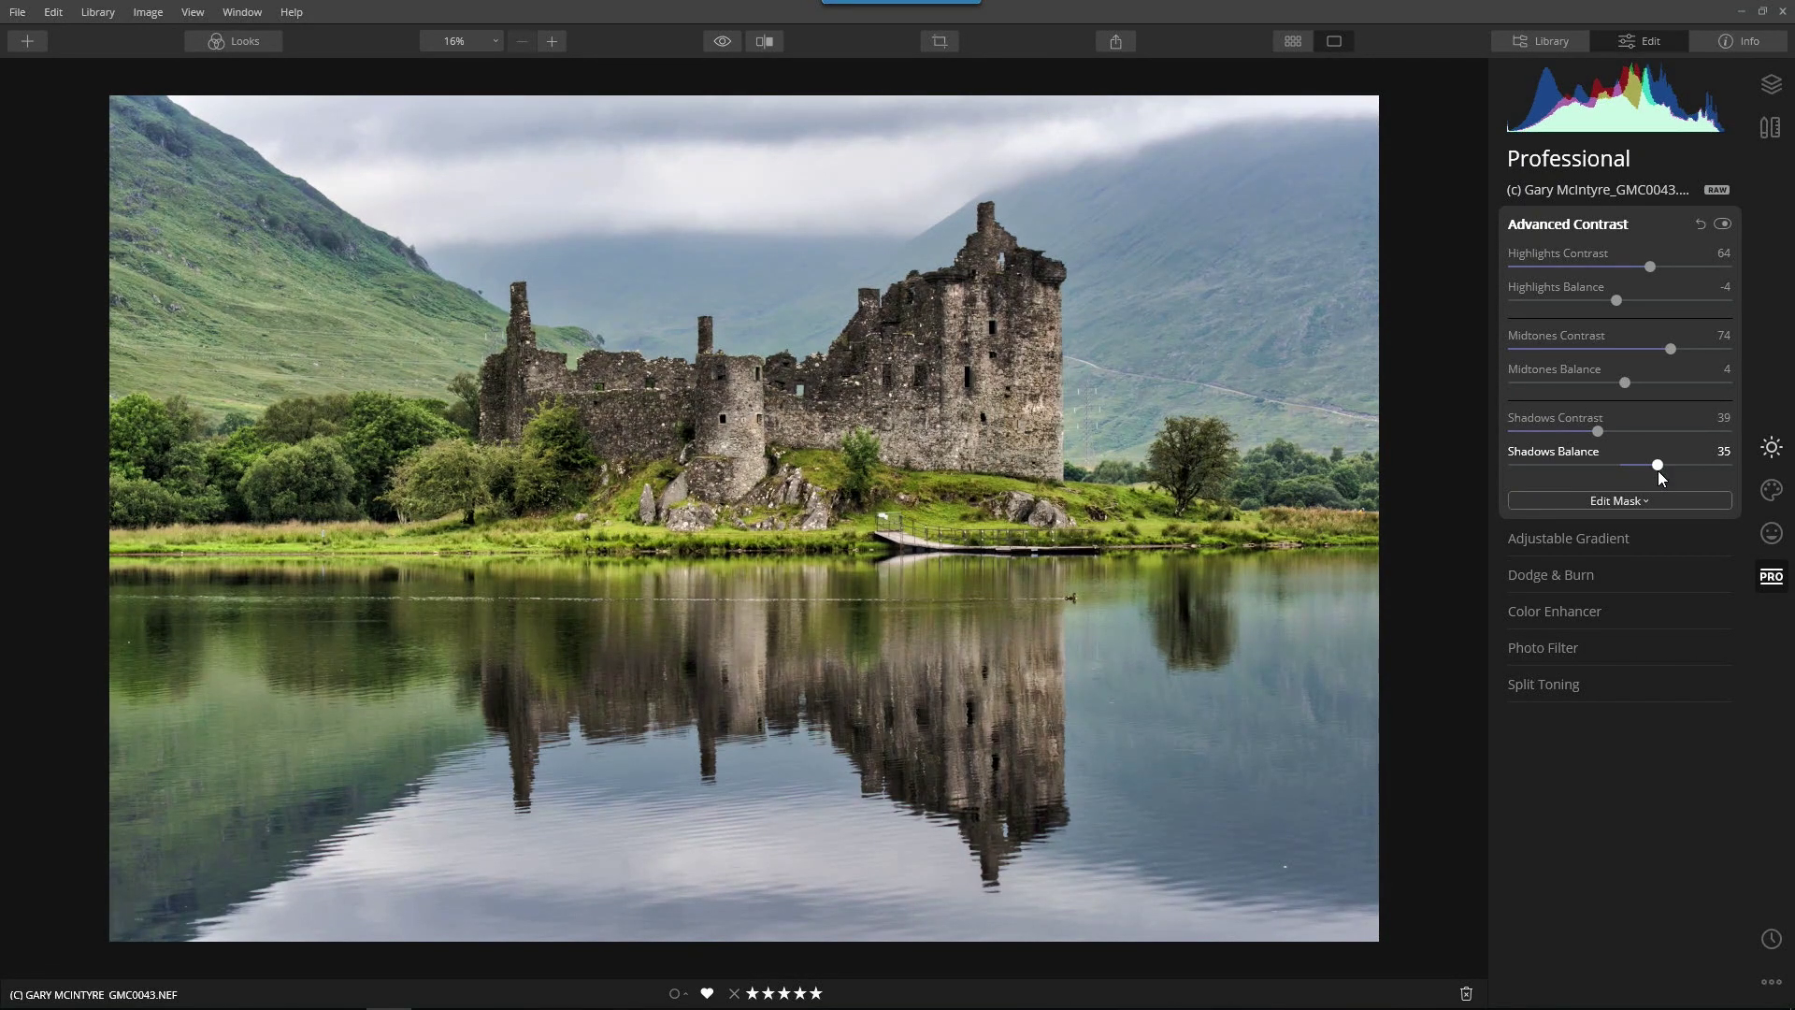
{"action": "mouse_move", "coordinate": [1663, 464]}
{"action": "left_mouse_down"}
{"action": "mouse_move", "coordinate": [1688, 464]}
{"action": "mouse_move", "coordinate": [1634, 469]}
{"action": "mouse_move", "coordinate": [1668, 466]}
{"action": "left_mouse_up"}
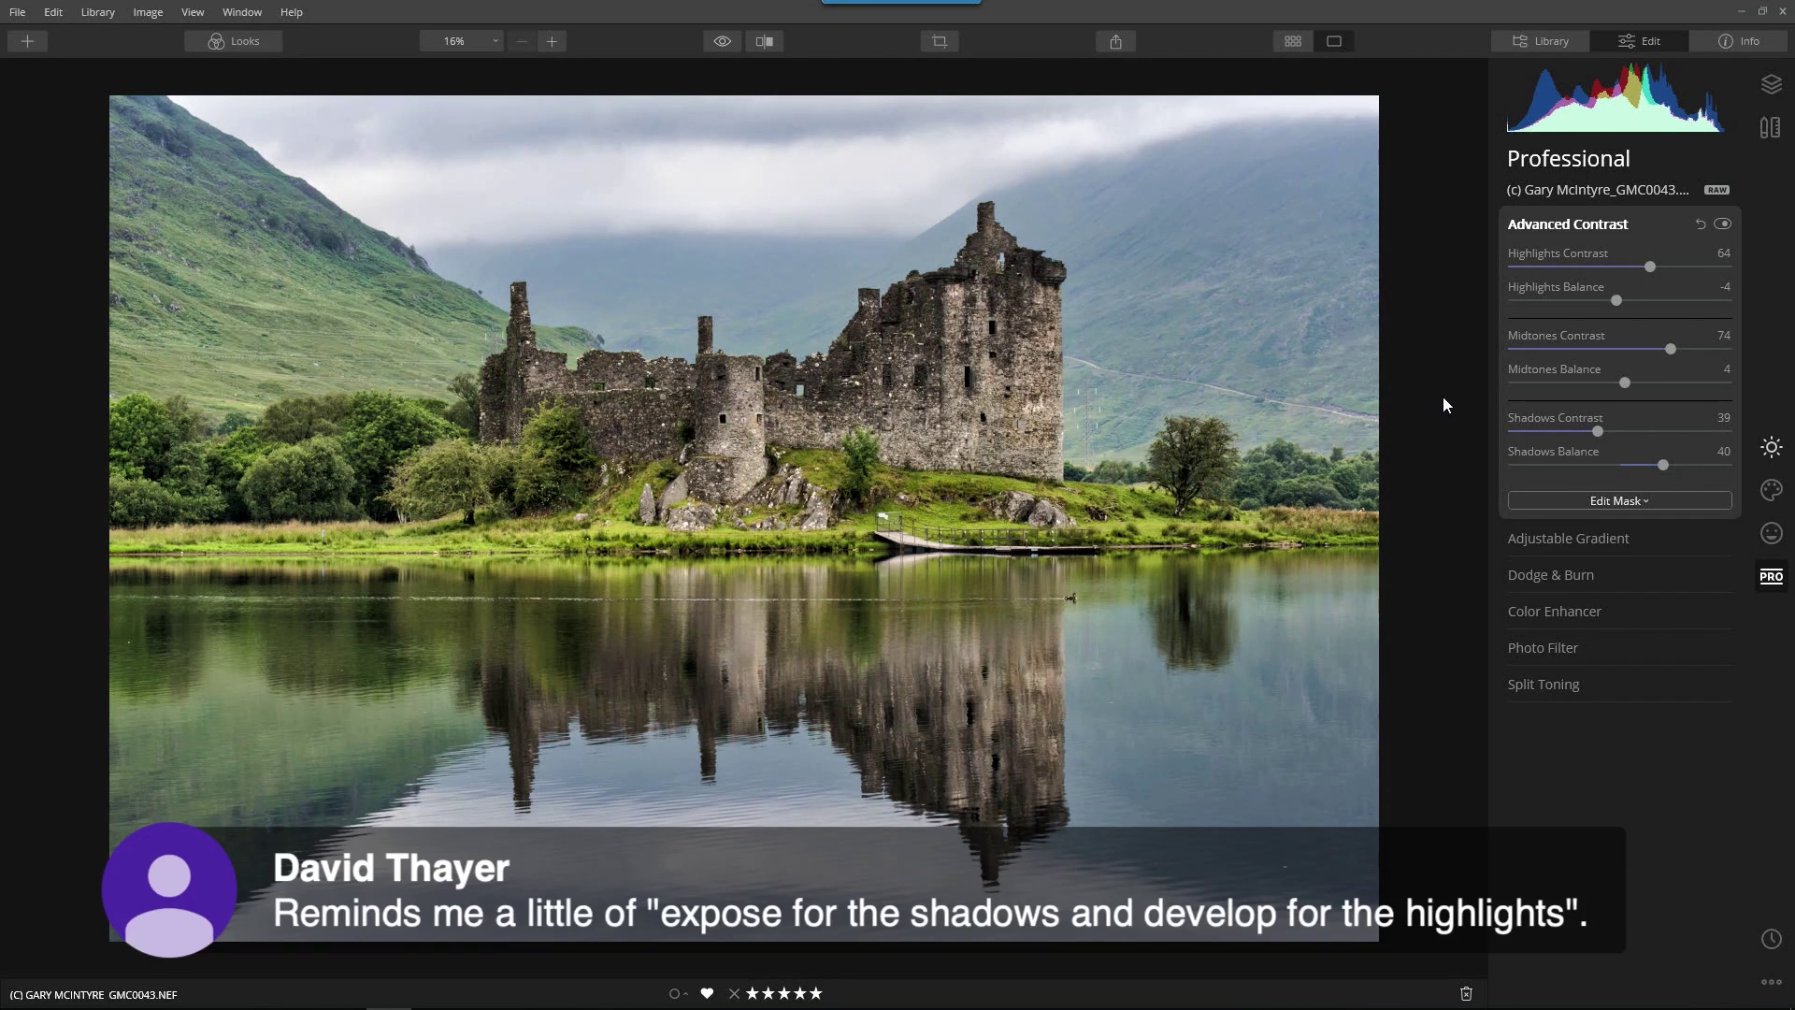
- Compare against the original, then toggle Advanced Contrast off and back on
{"action": "left_click", "coordinate": [720, 45]}
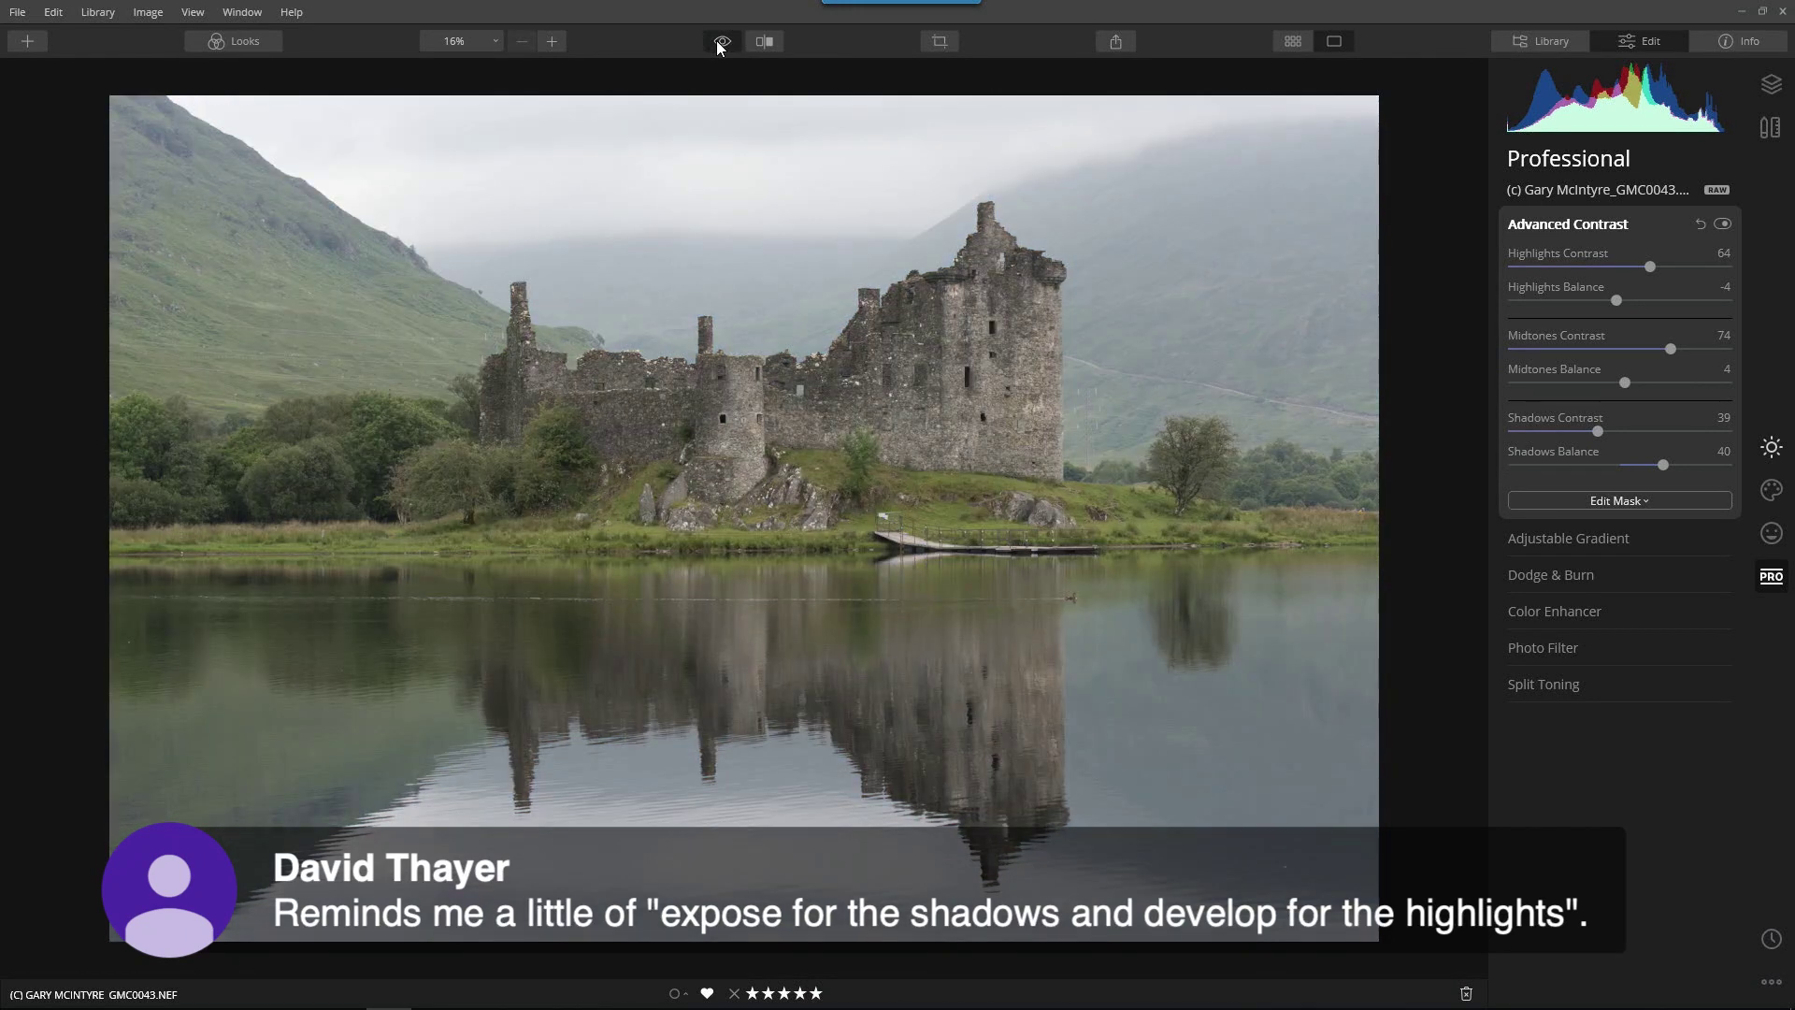
{"action": "left_click", "coordinate": [720, 43]}
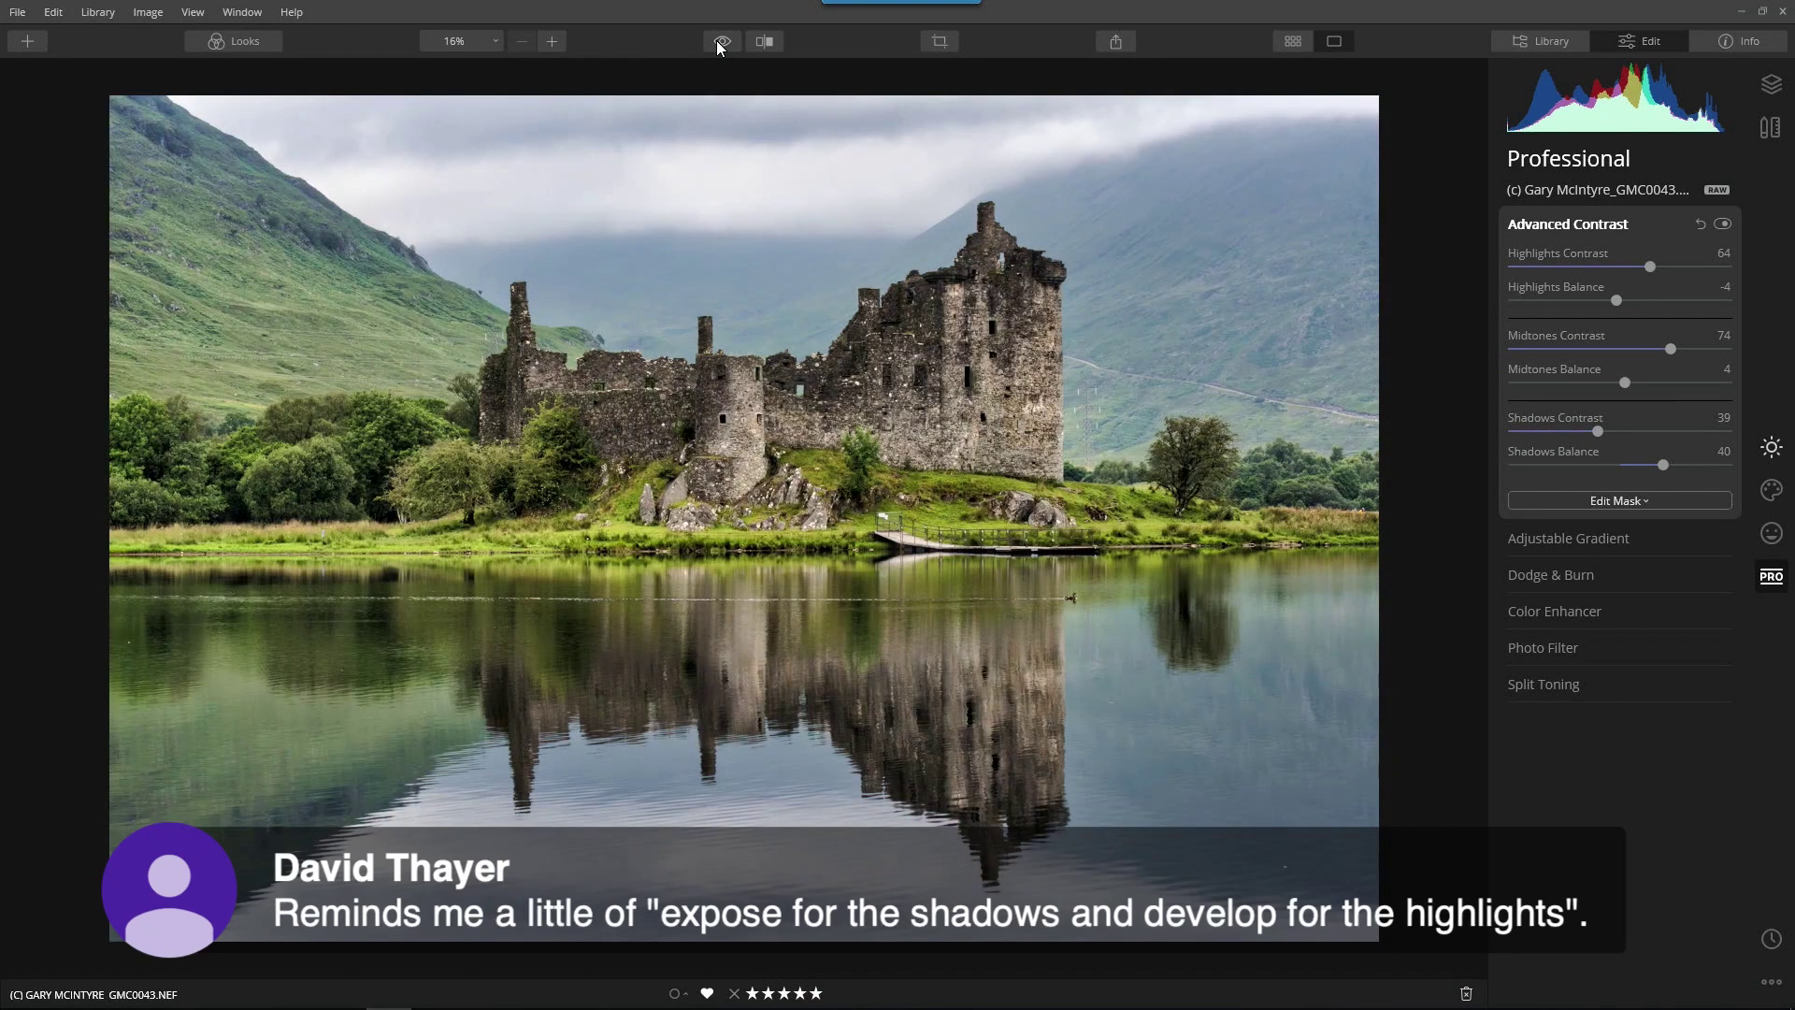
{"action": "left_click", "coordinate": [1725, 228]}
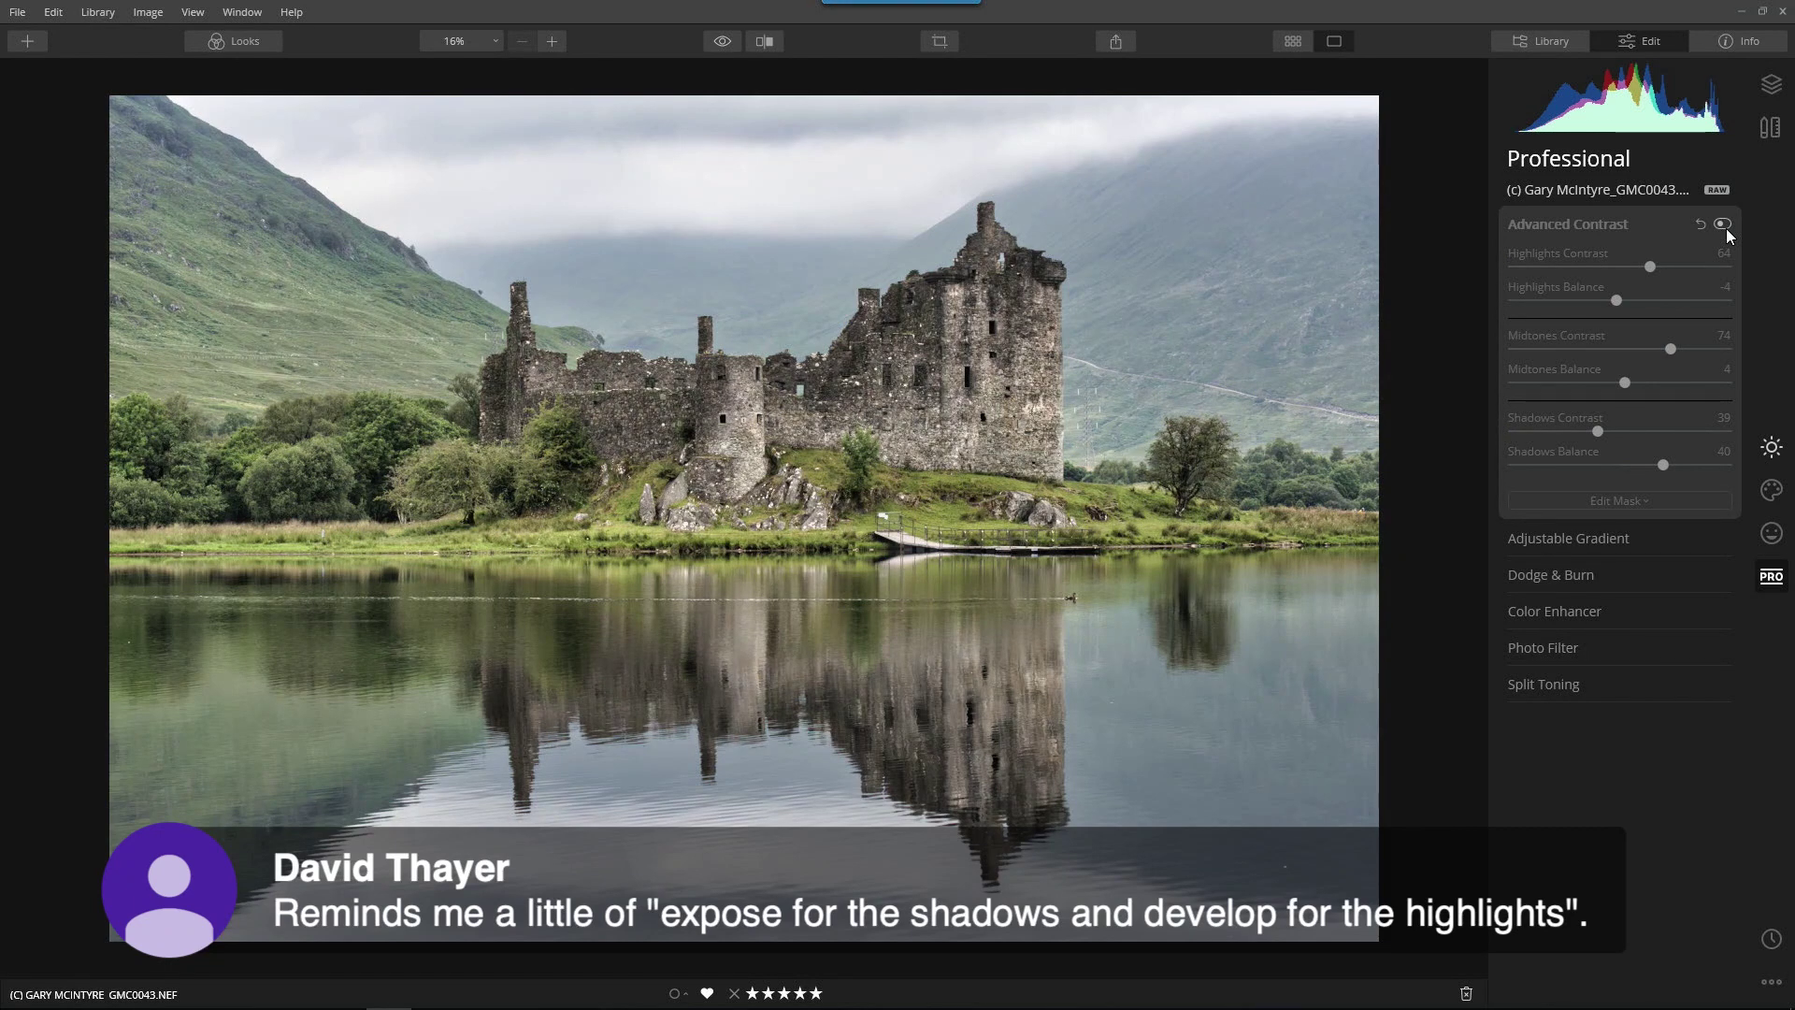
{"action": "left_click", "coordinate": [1726, 228]}
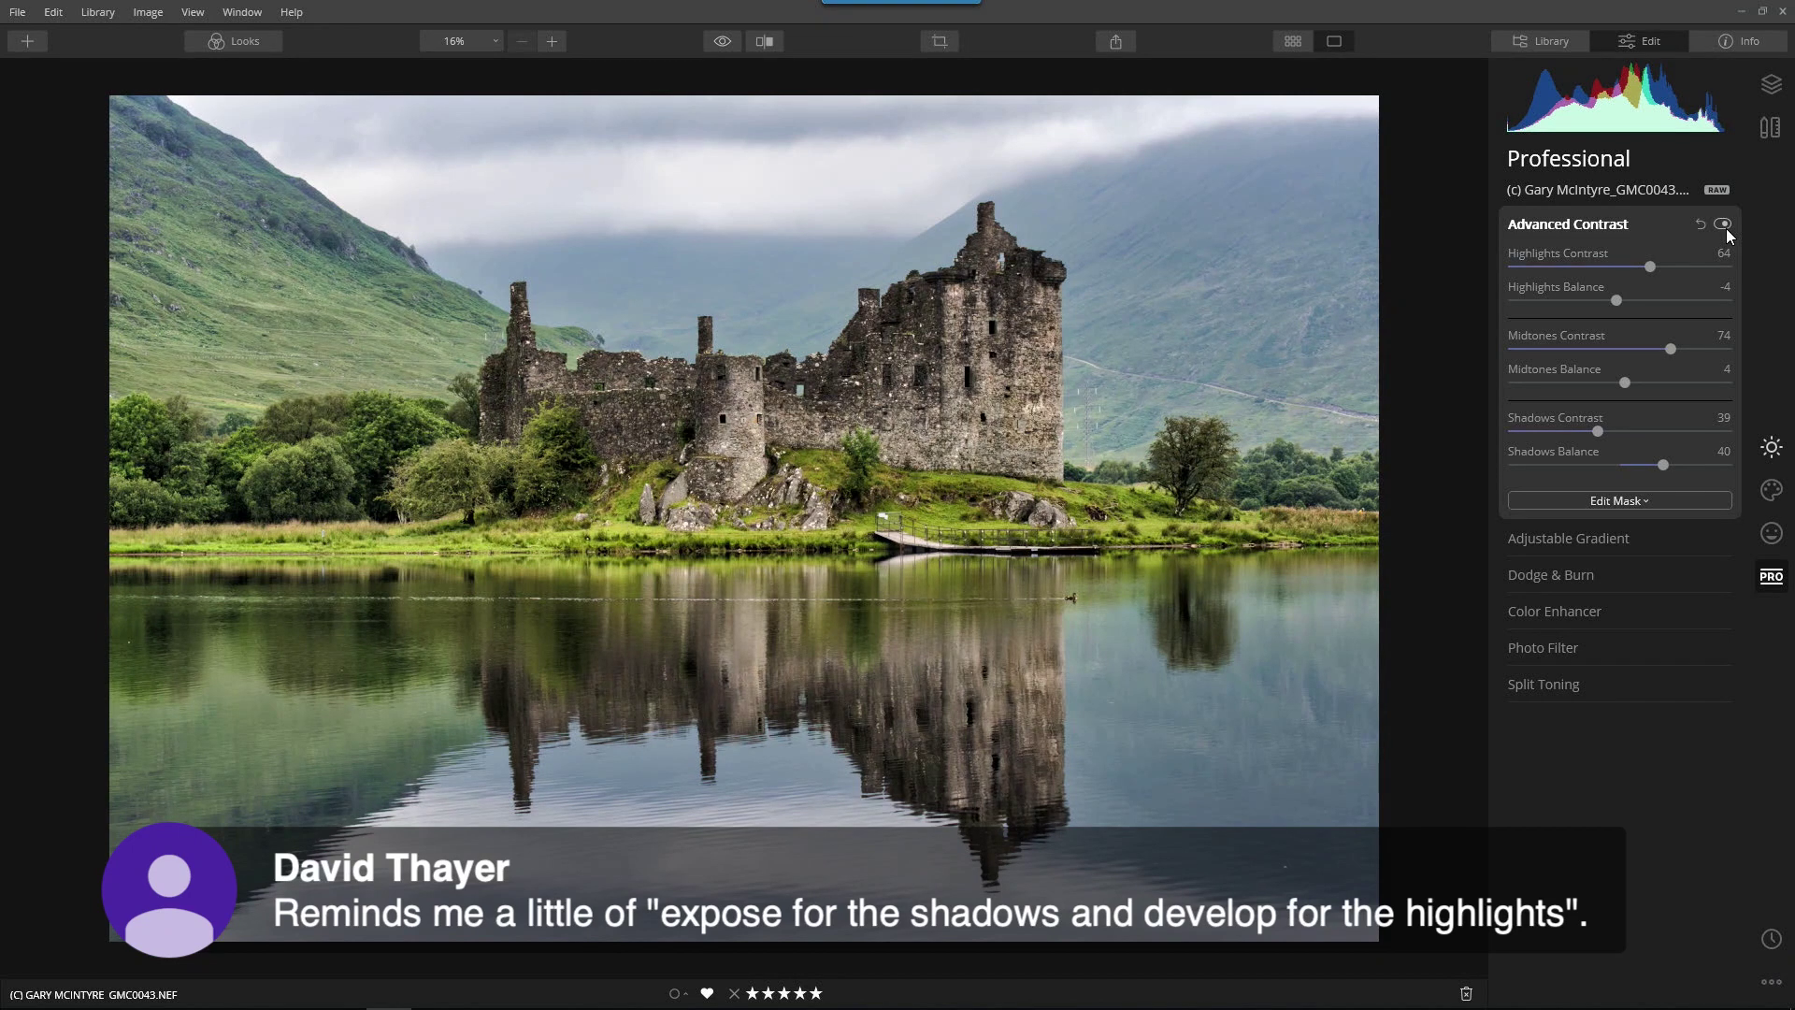
- Experiment with Color Enhancer colour contrast amount, hue around 234, and warm and cool tones
{"action": "left_click", "coordinate": [1572, 617]}
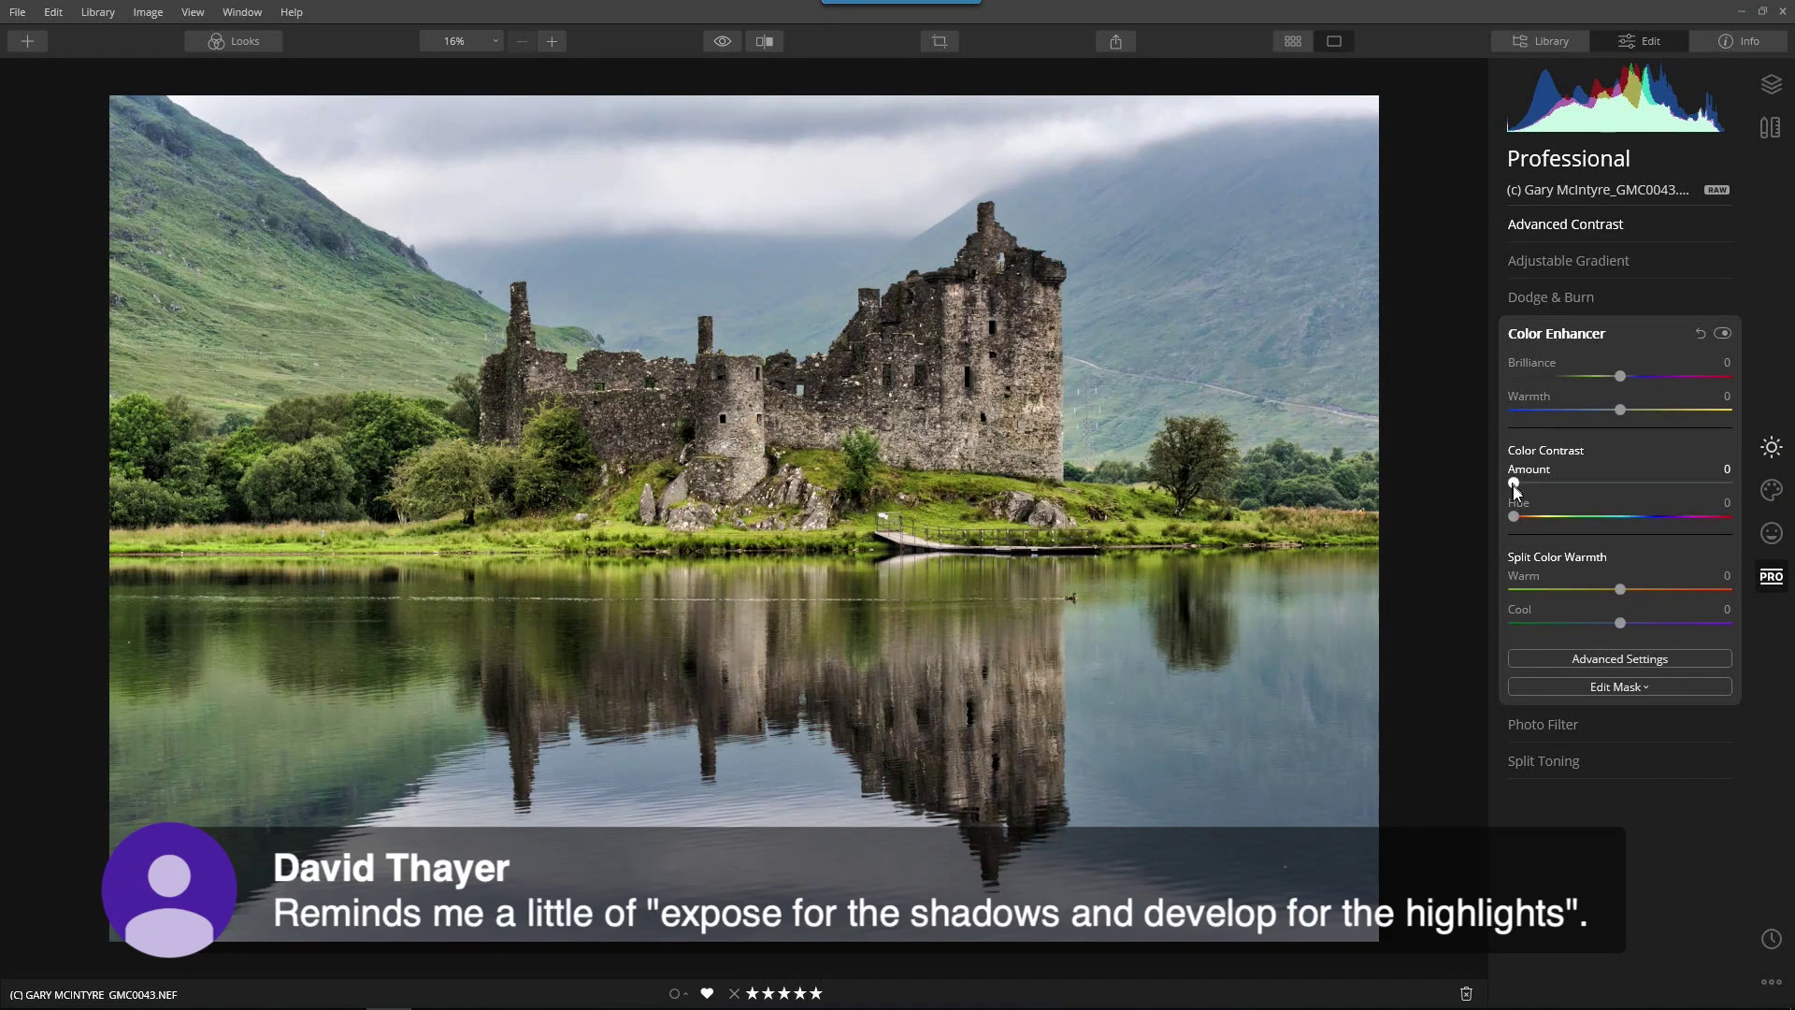
{"action": "left_click_drag", "start_coordinate": [1515, 484], "coordinate": [1720, 506]}
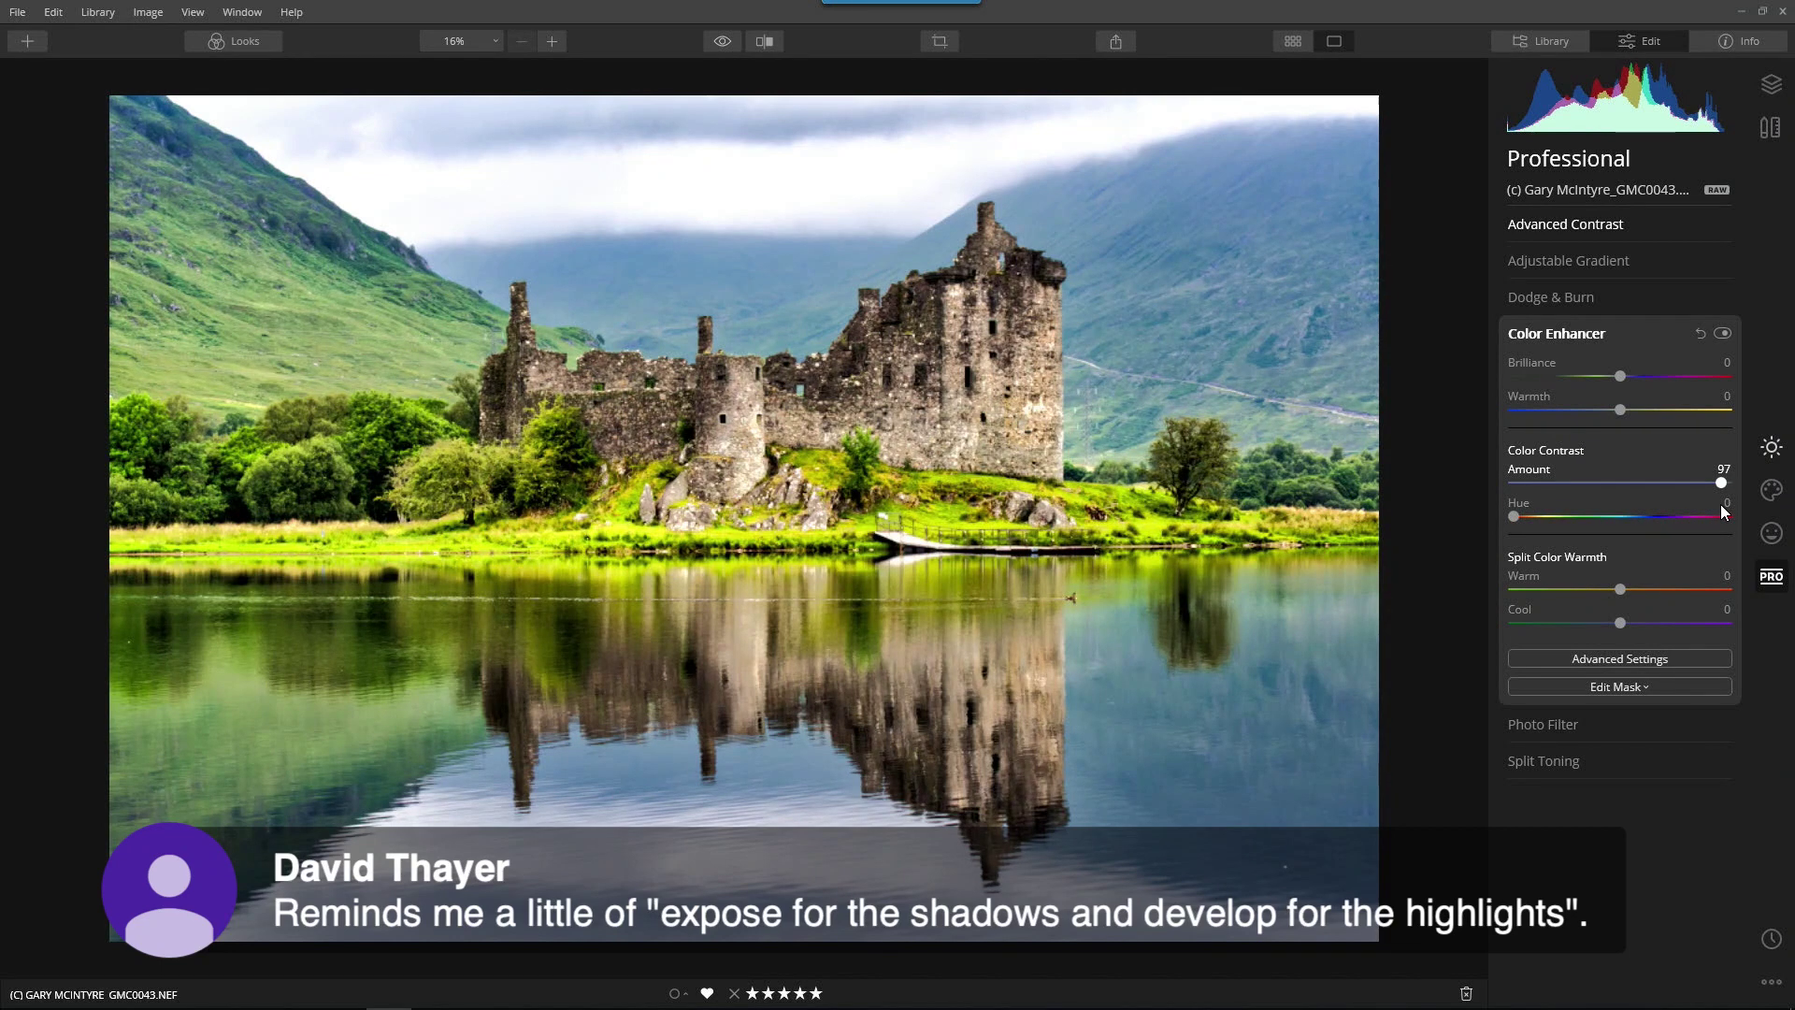
{"action": "left_click_drag", "start_coordinate": [1720, 510], "coordinate": [1546, 529]}
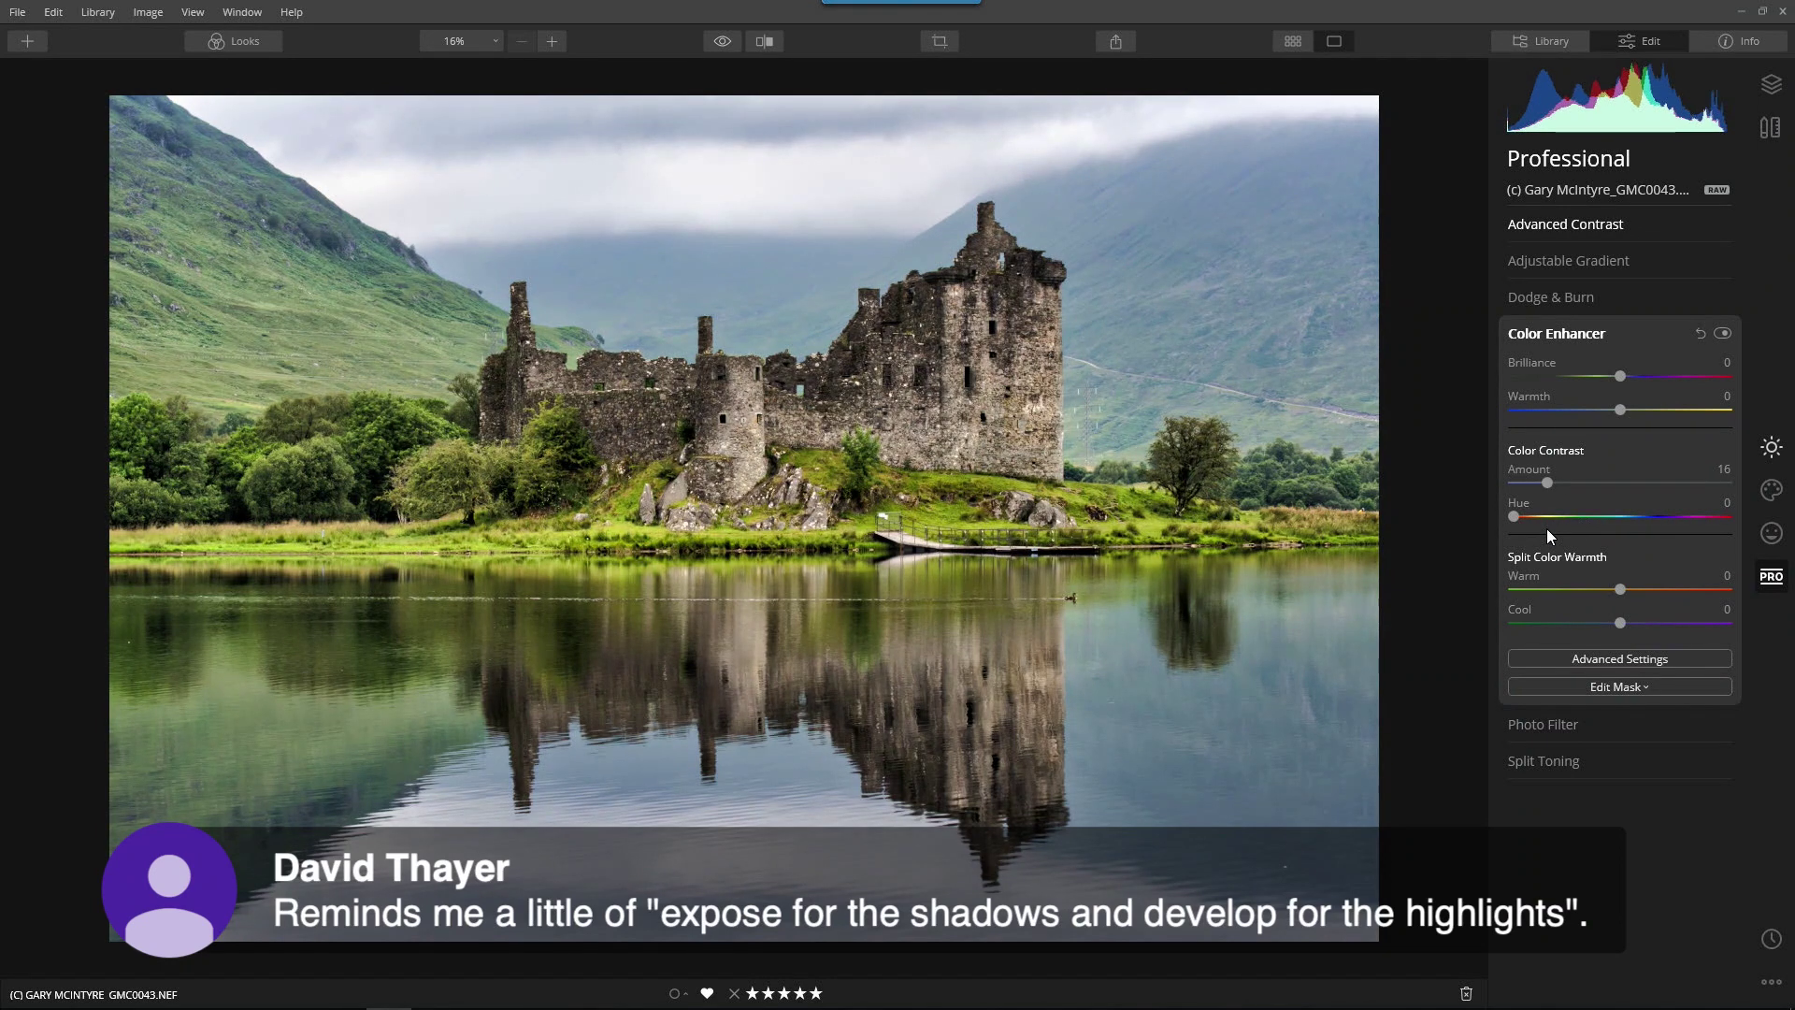
{"action": "left_click_drag", "start_coordinate": [1515, 518], "coordinate": [1654, 535]}
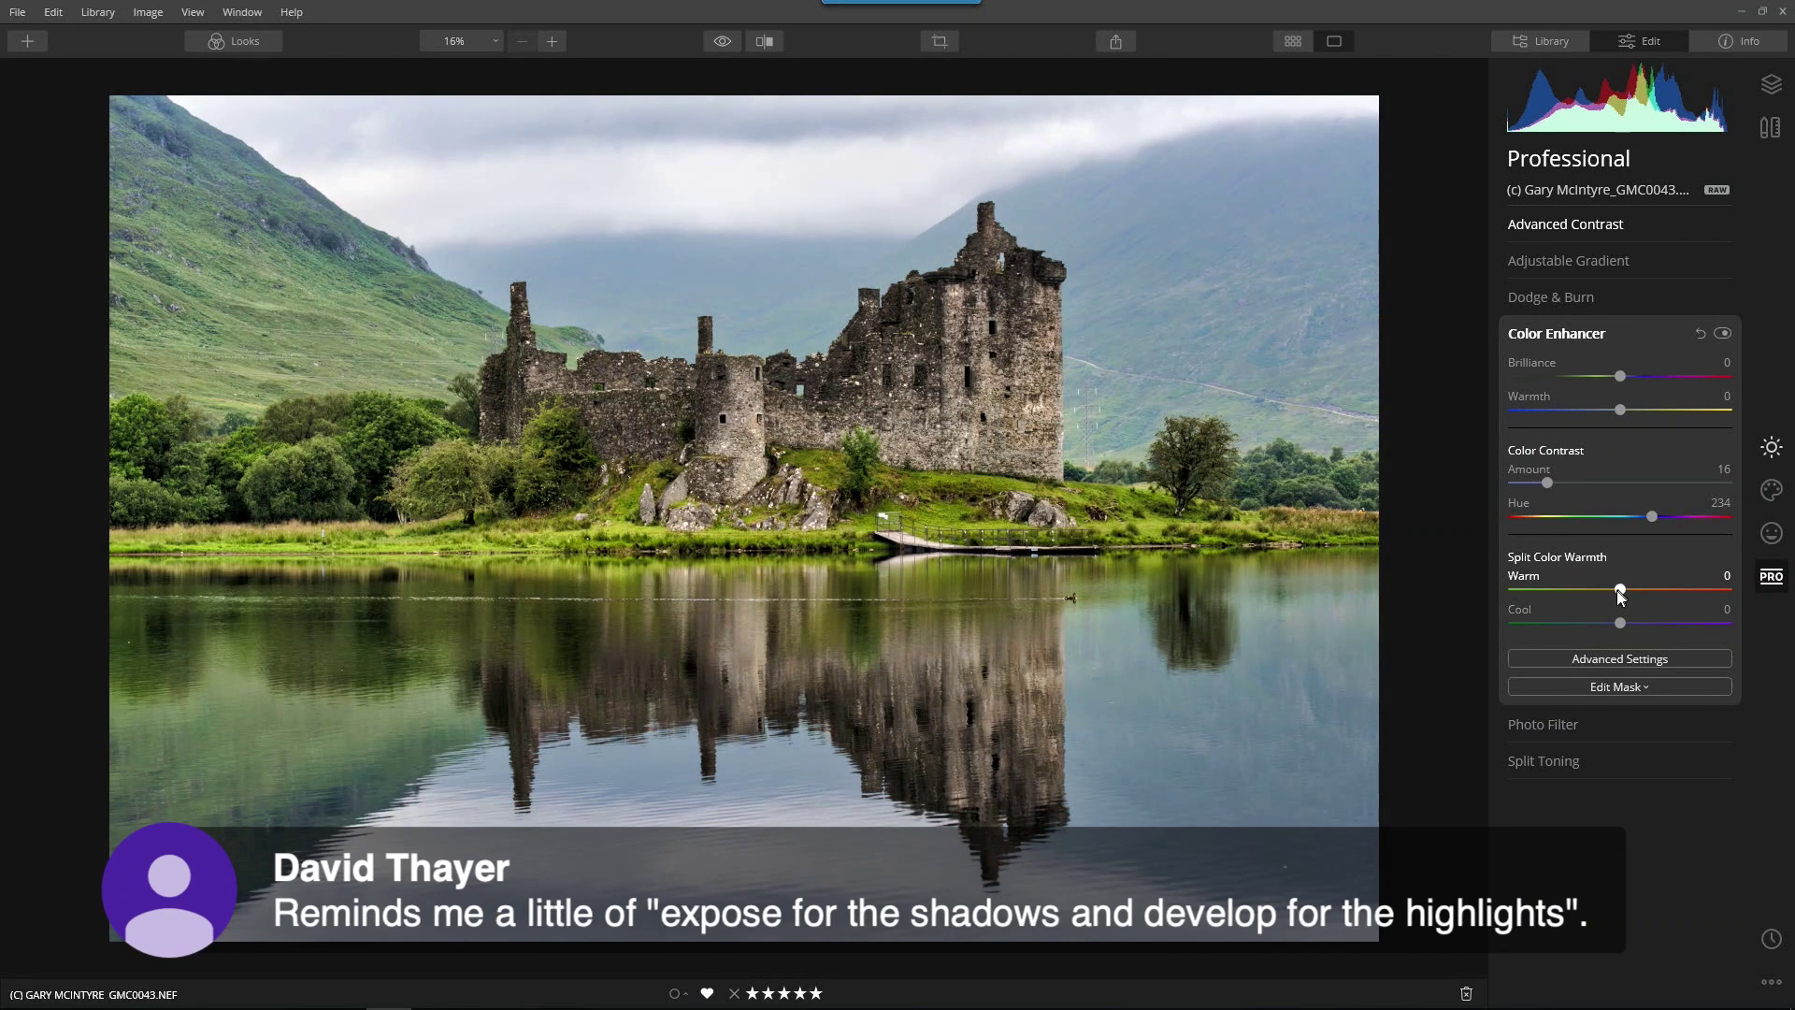
{"action": "left_click_drag", "start_coordinate": [1620, 589], "coordinate": [1688, 590]}
{"action": "left_click_drag", "start_coordinate": [1661, 608], "coordinate": [1645, 611]}
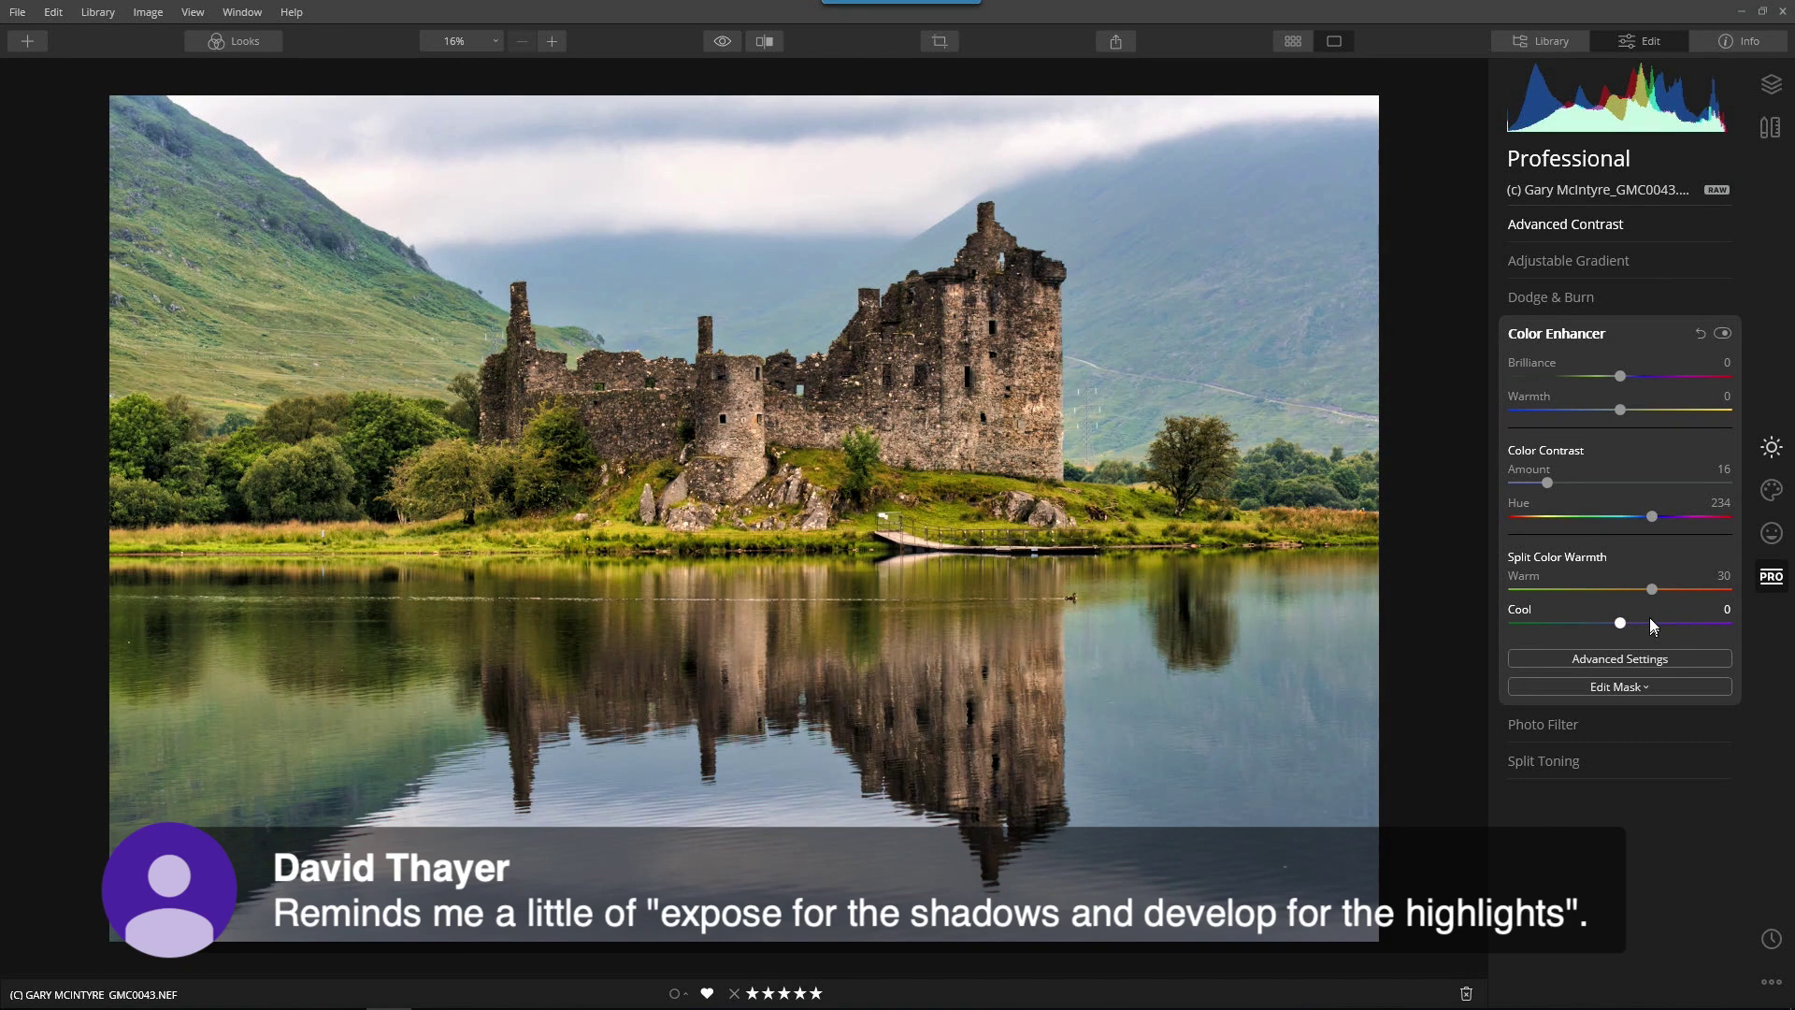
{"action": "mouse_move", "coordinate": [1615, 621]}
{"action": "left_mouse_down"}
{"action": "mouse_move", "coordinate": [1562, 626]}
{"action": "mouse_move", "coordinate": [1651, 628]}
{"action": "mouse_move", "coordinate": [1637, 636]}
{"action": "left_mouse_up"}
- Compare with the effect hidden, set warm split warmth to 8 and adjust brilliance, then reset Color Enhancer
{"action": "left_click", "coordinate": [1723, 337]}
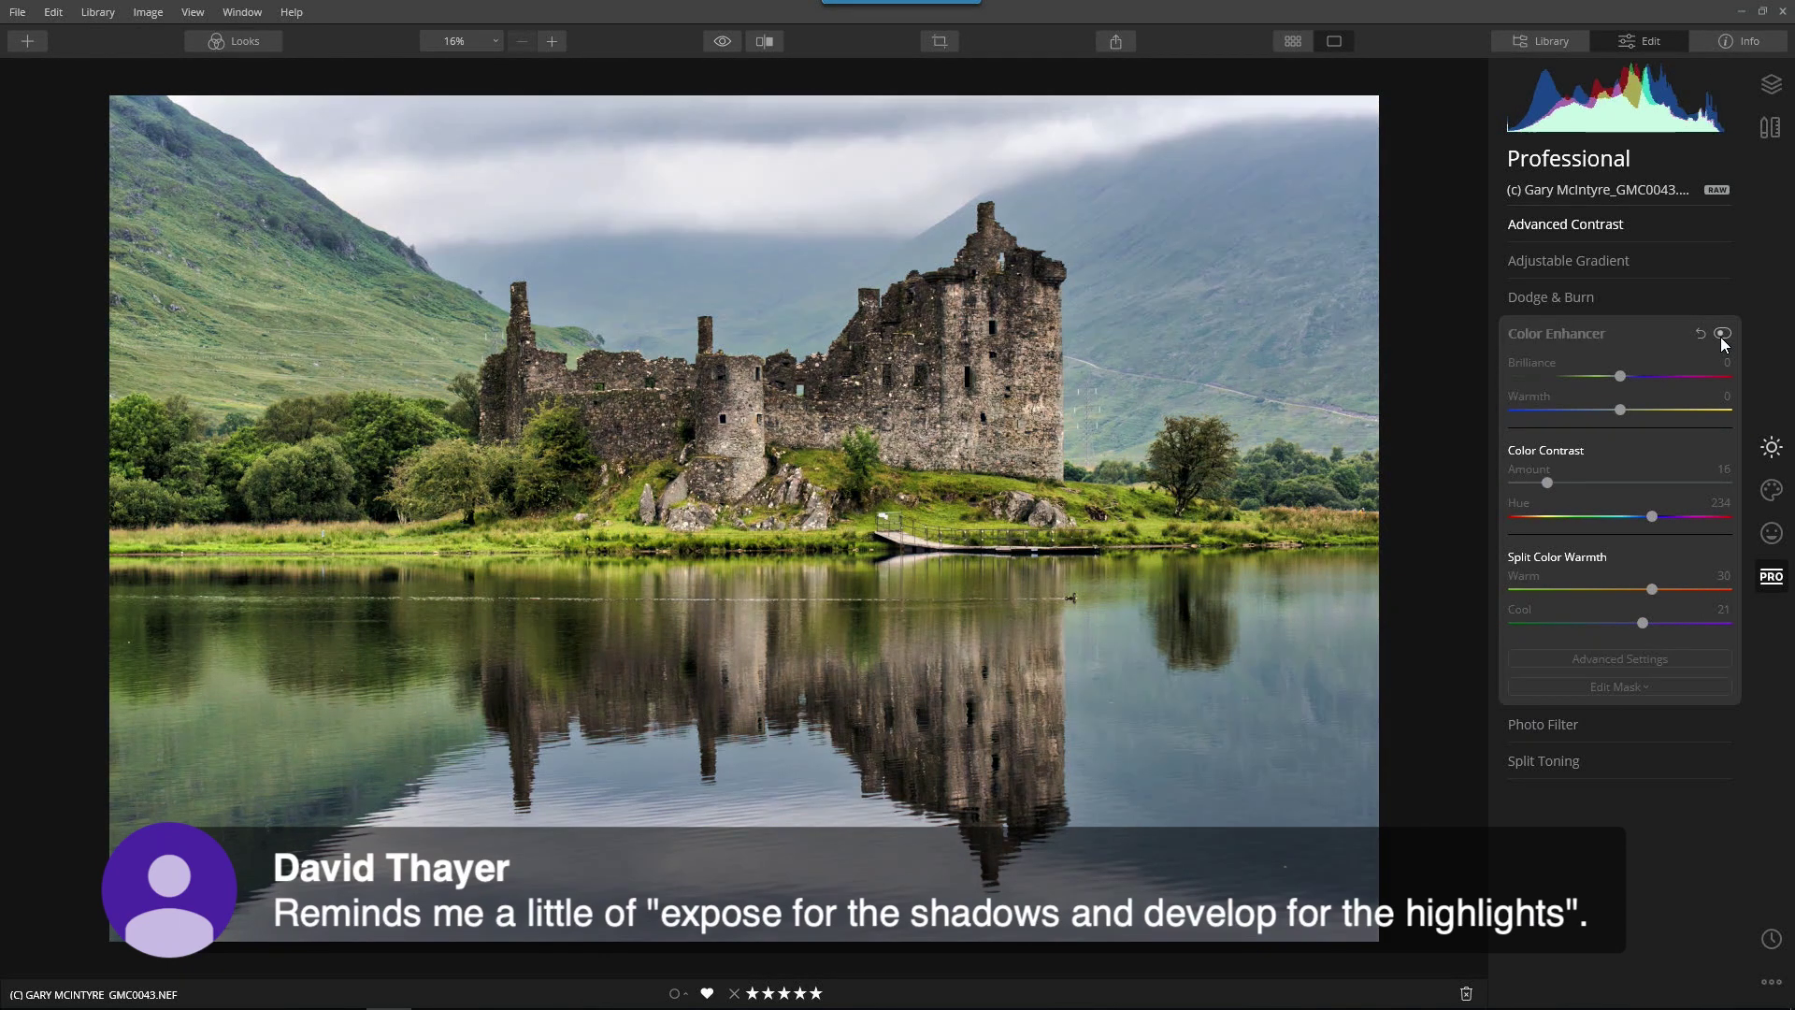
{"action": "left_click", "coordinate": [1723, 335]}
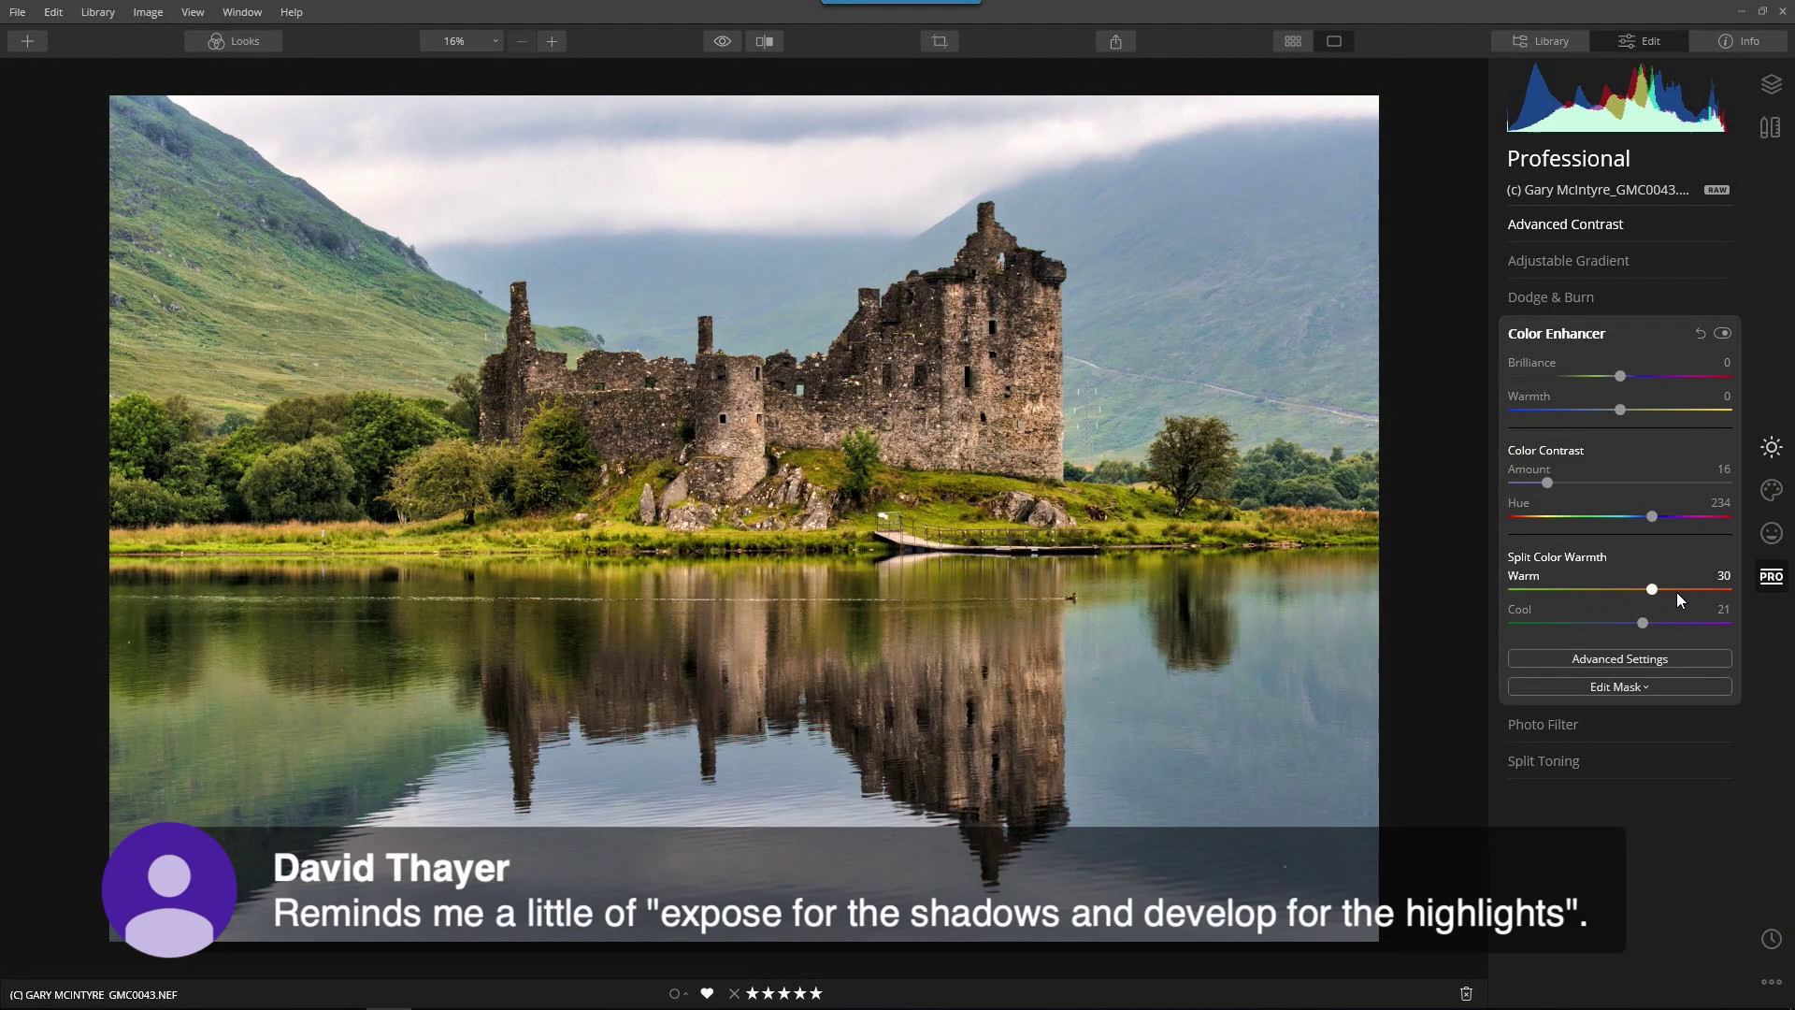
{"action": "left_click_drag", "start_coordinate": [1646, 591], "coordinate": [1629, 593]}
{"action": "left_click_drag", "start_coordinate": [1620, 376], "coordinate": [1636, 377]}
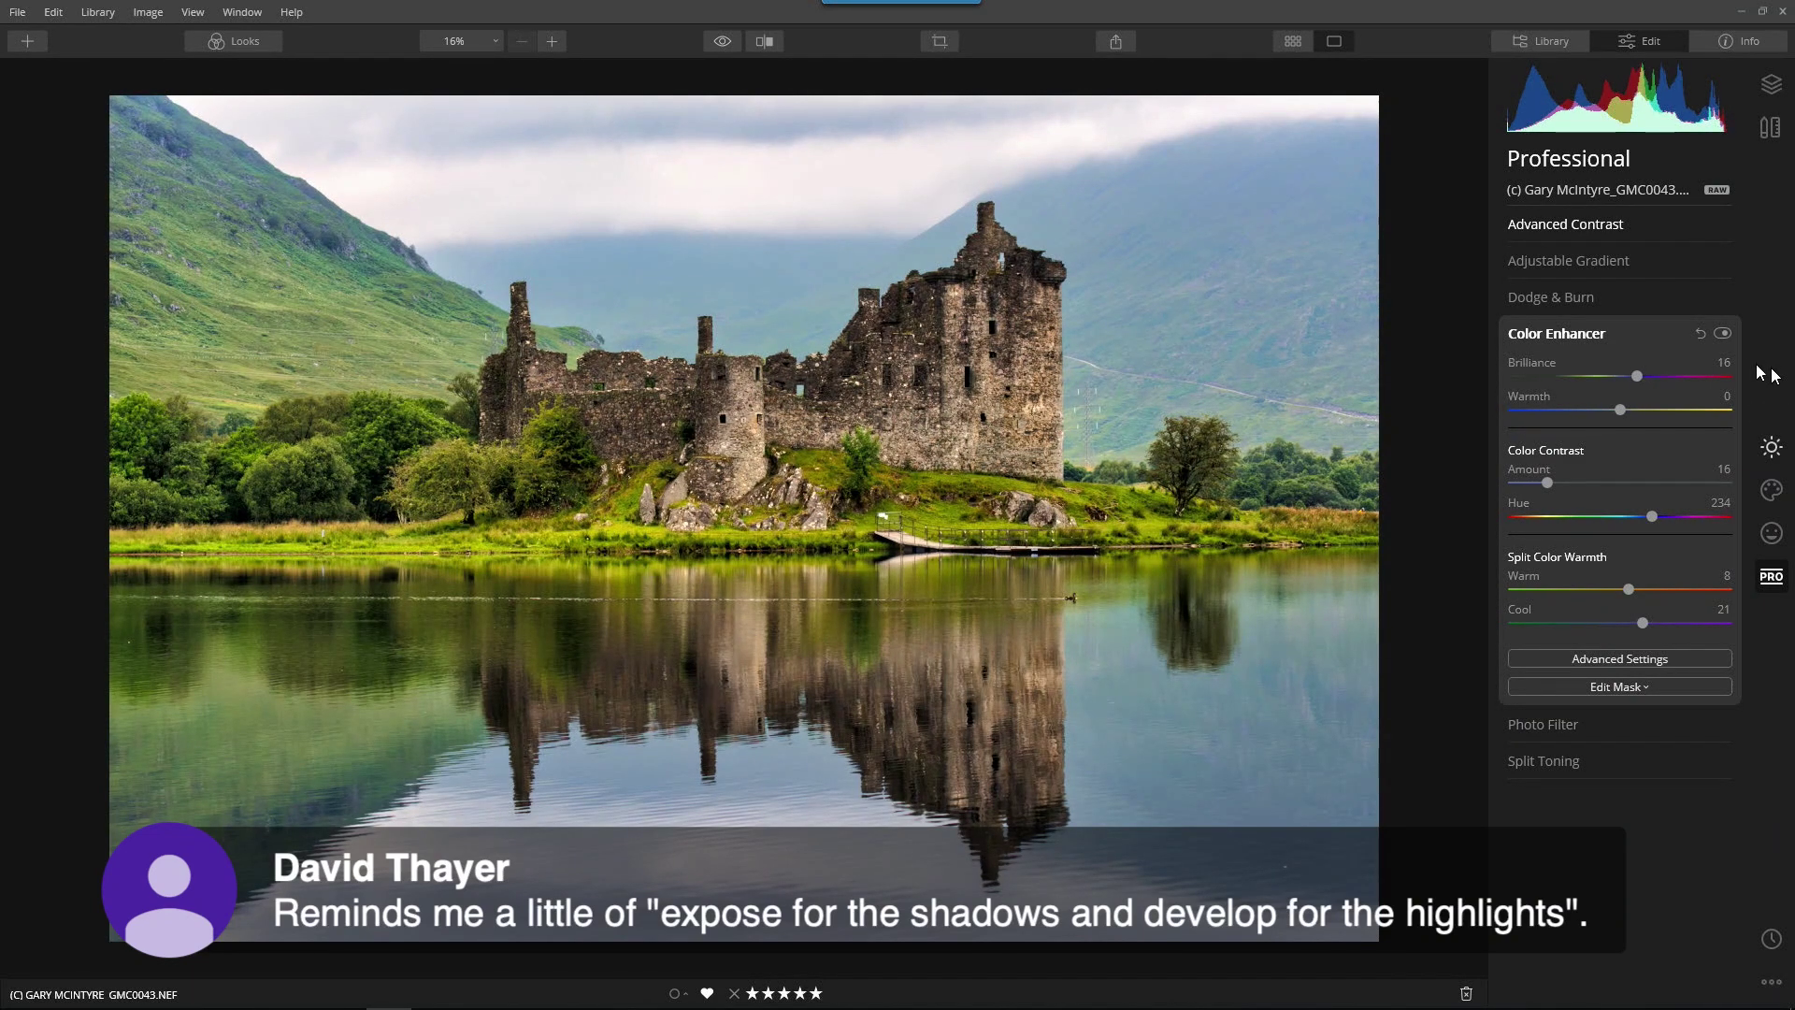
{"action": "left_click", "coordinate": [1703, 333]}
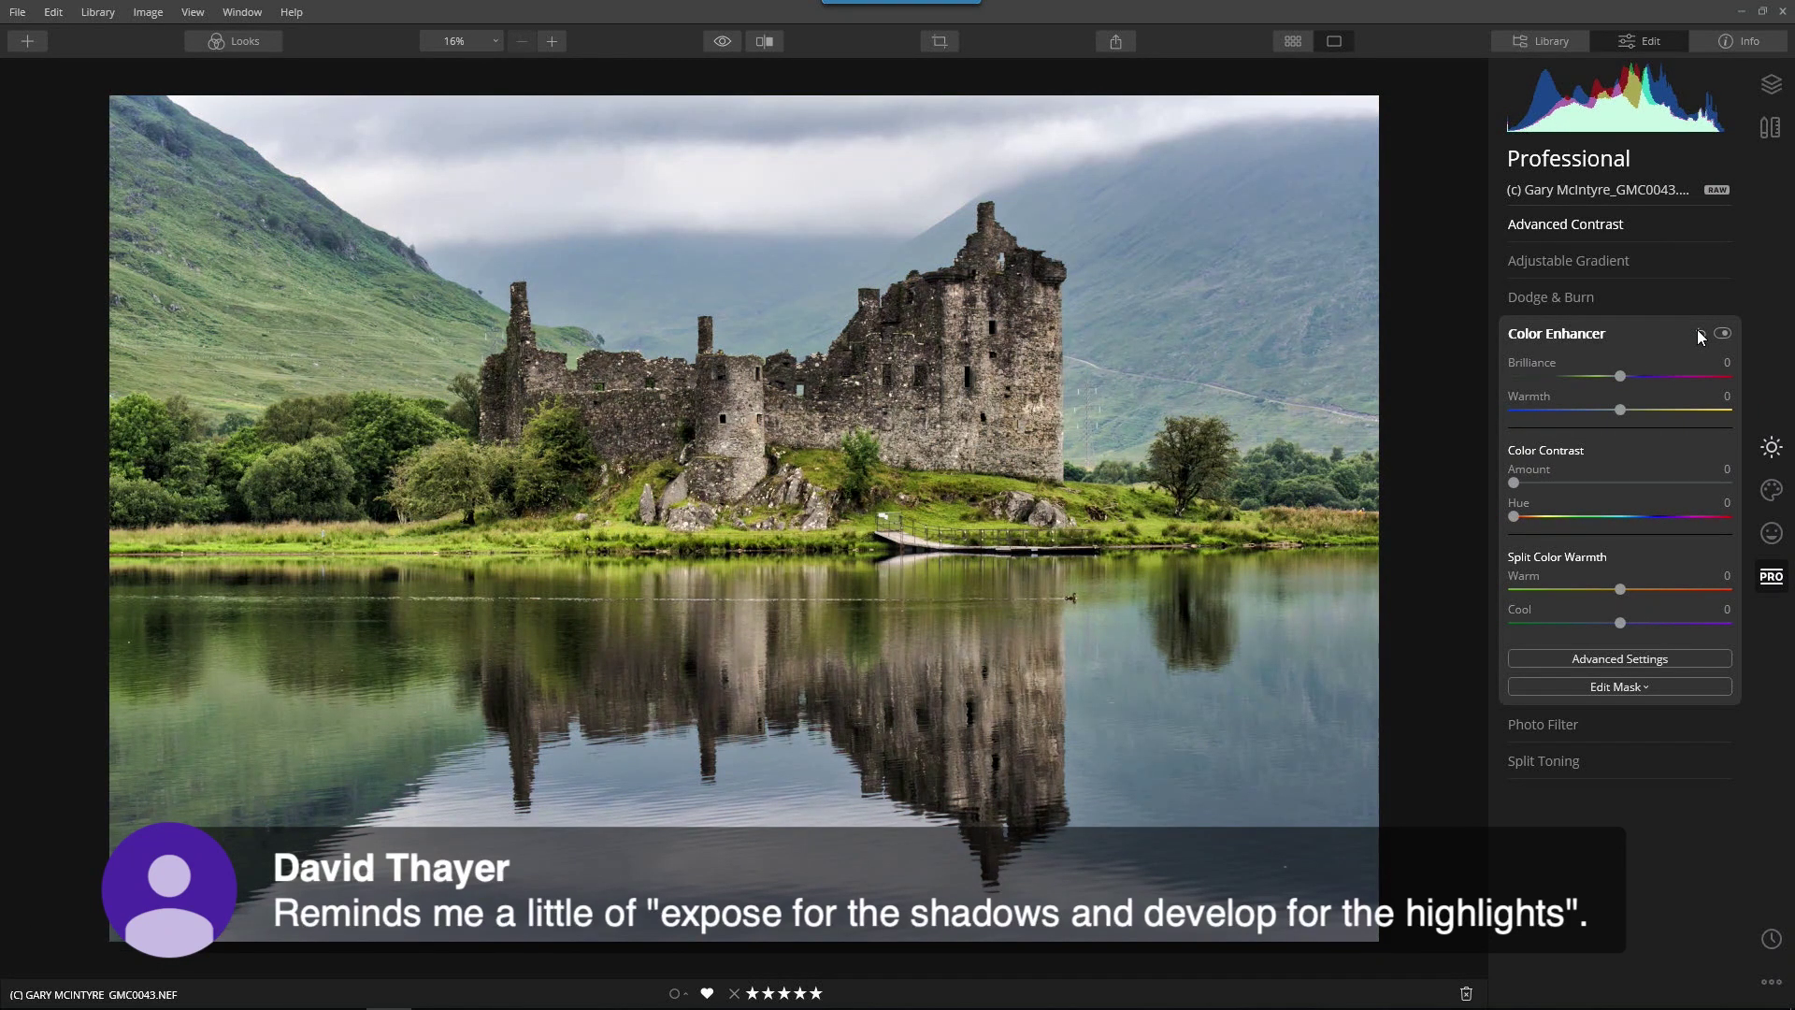
- Undo the Color Enhancer reset in History, restoring brilliance 16, hue 234, warm 8 and cool 21
{"action": "left_click", "coordinate": [1773, 939]}
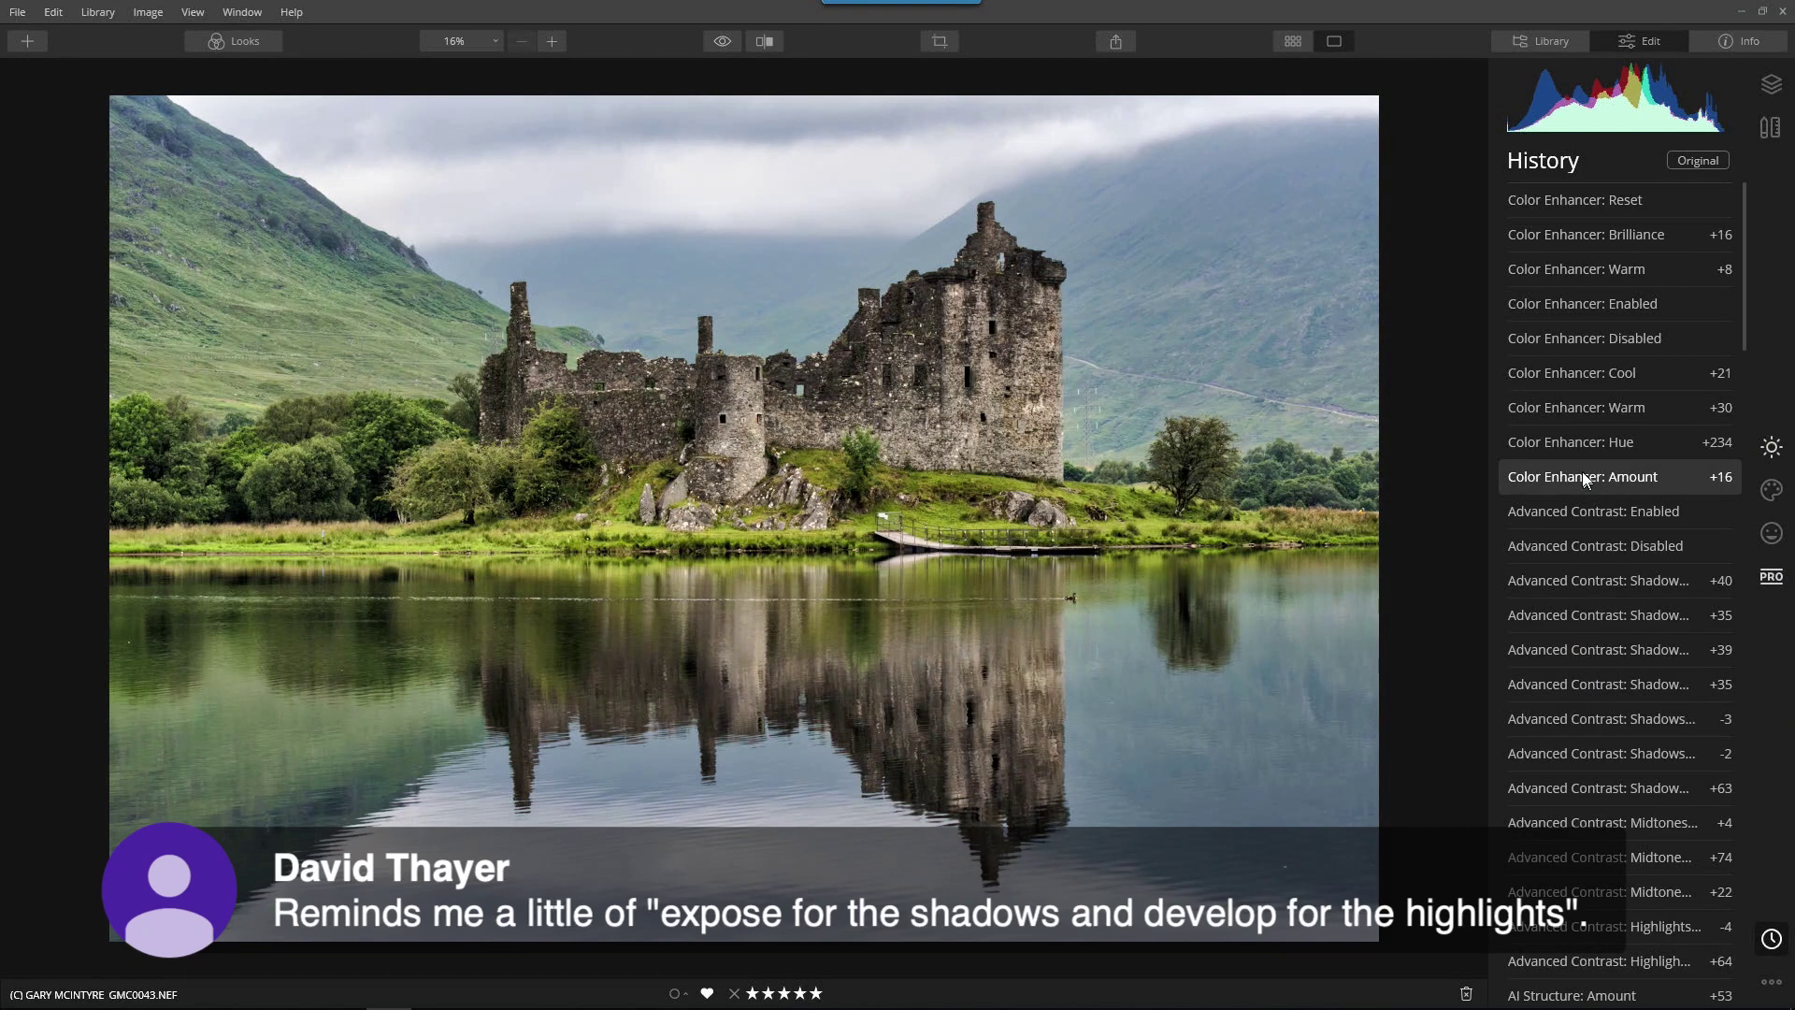
{"action": "left_click", "coordinate": [1629, 233]}
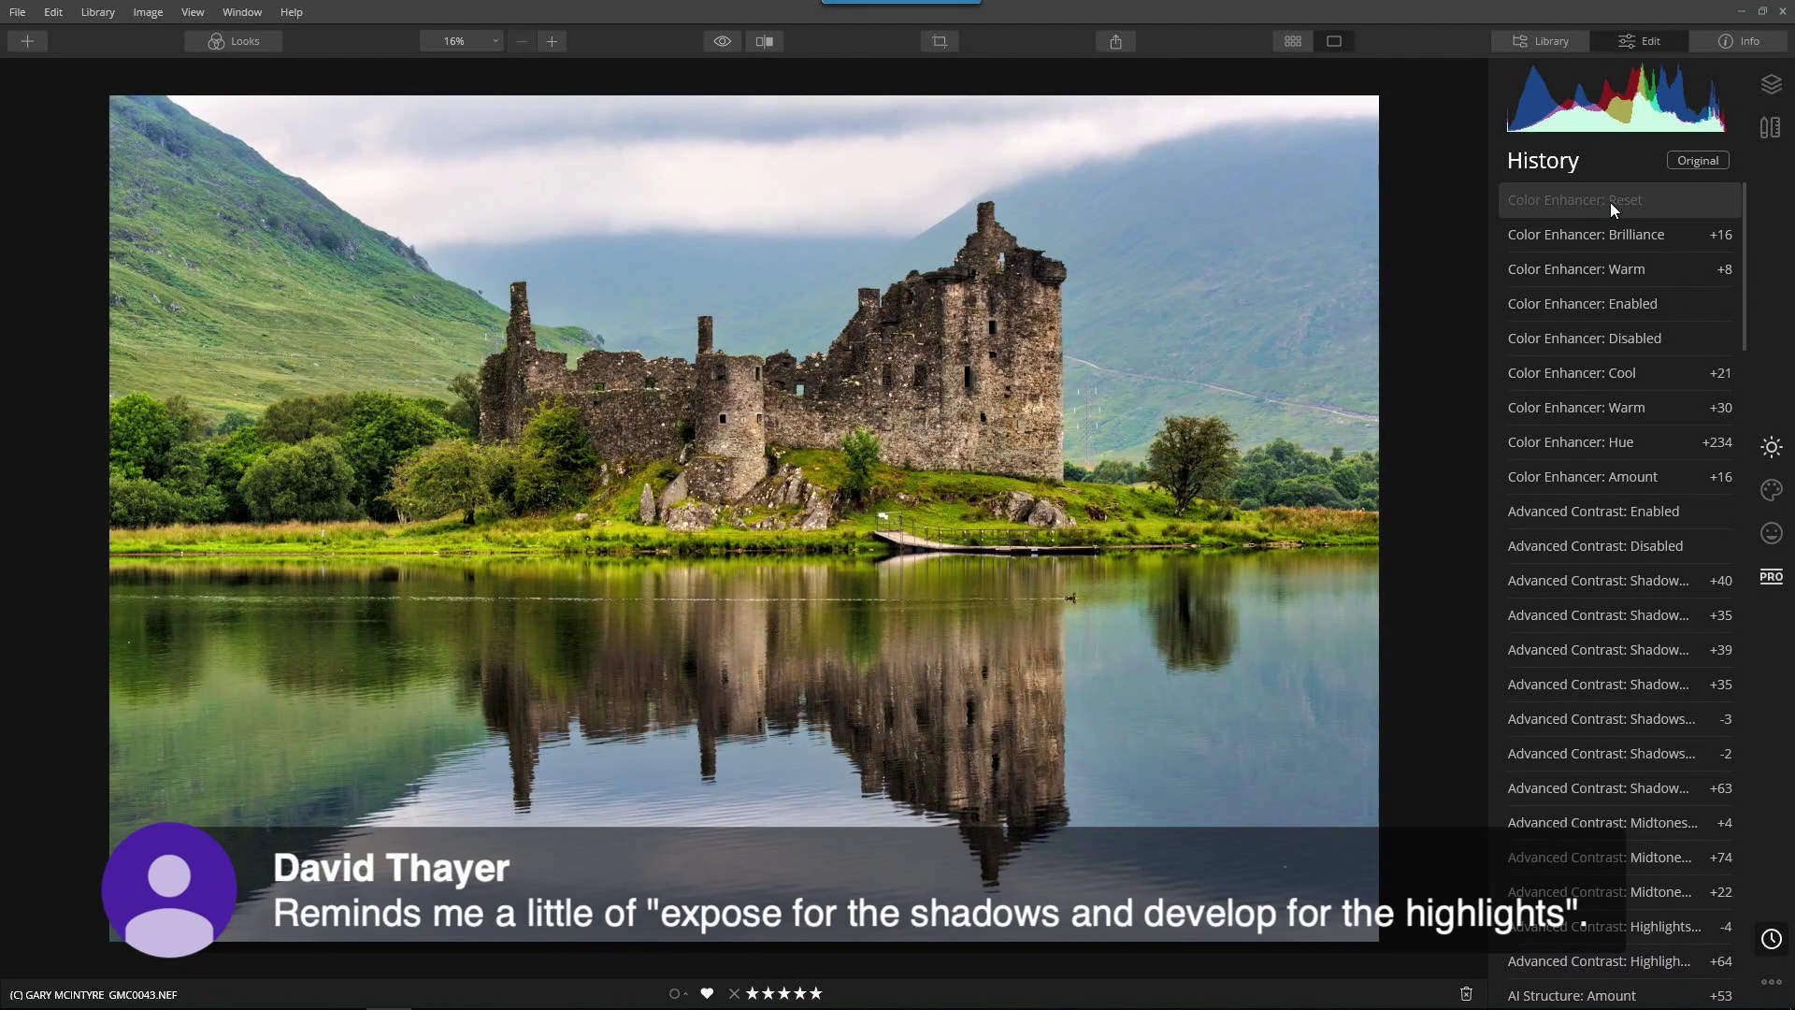
{"action": "left_click", "coordinate": [1771, 447]}
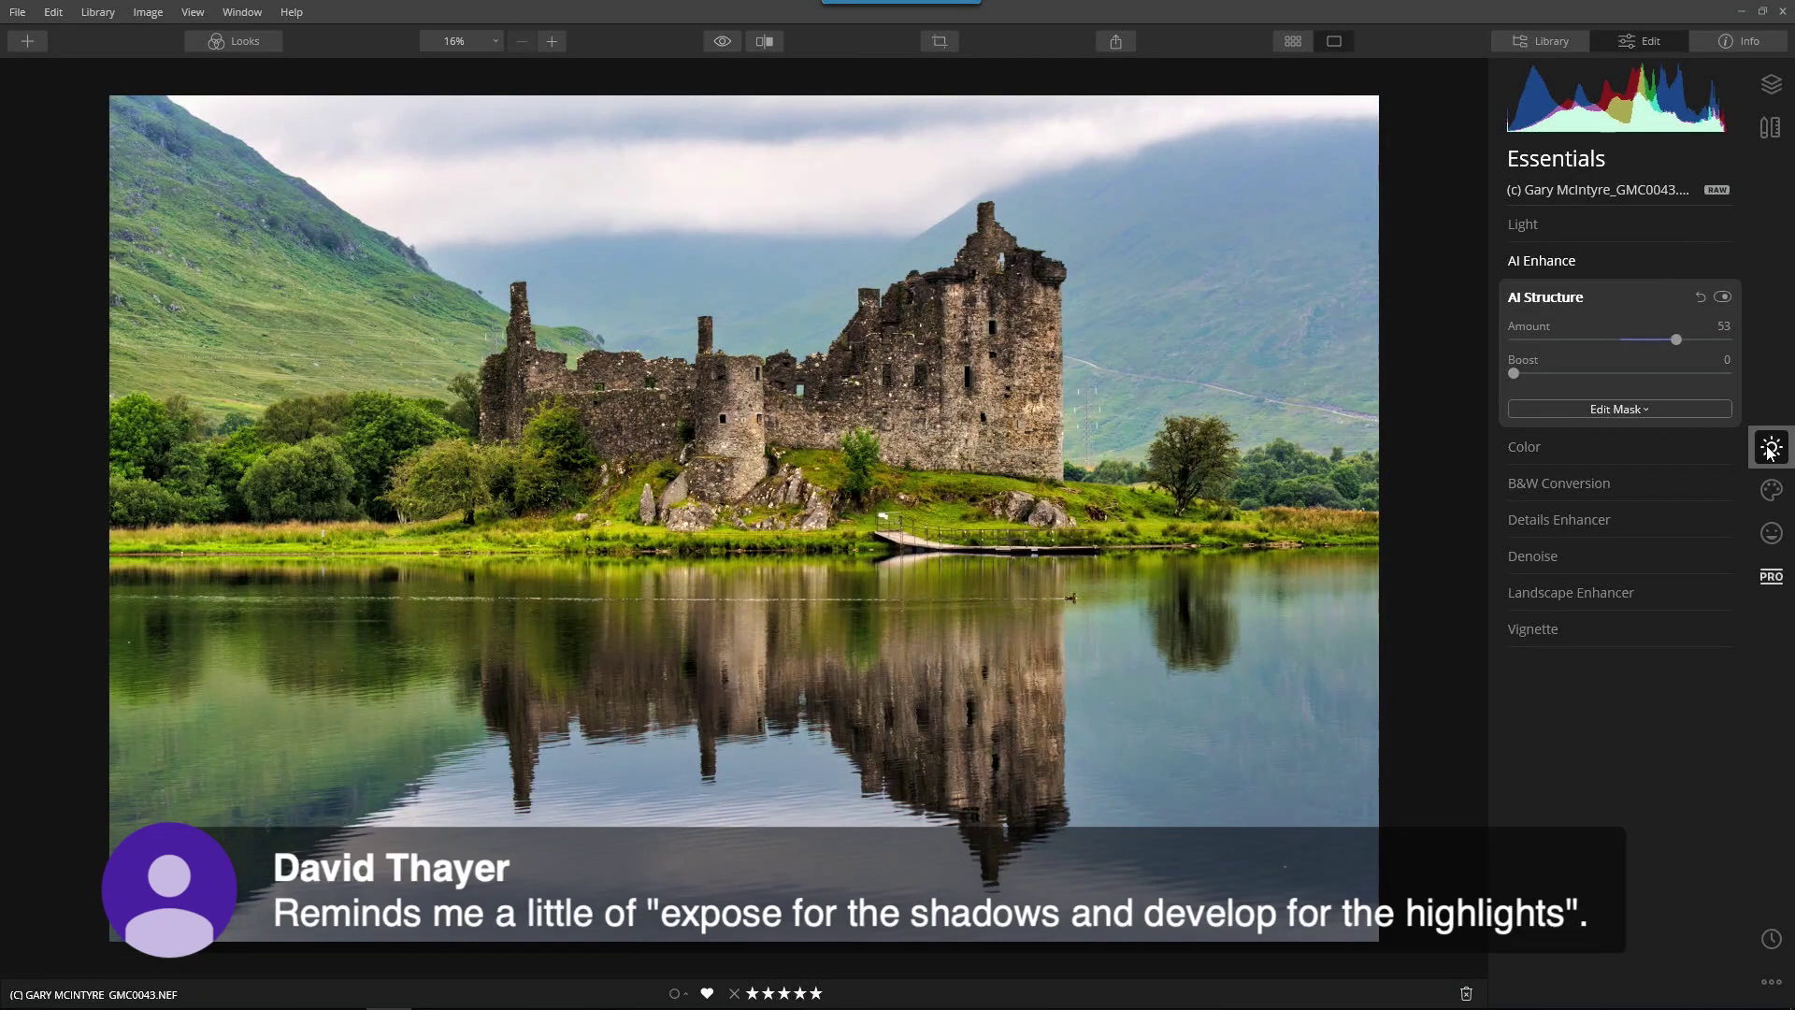
{"action": "left_click", "coordinate": [1772, 577]}
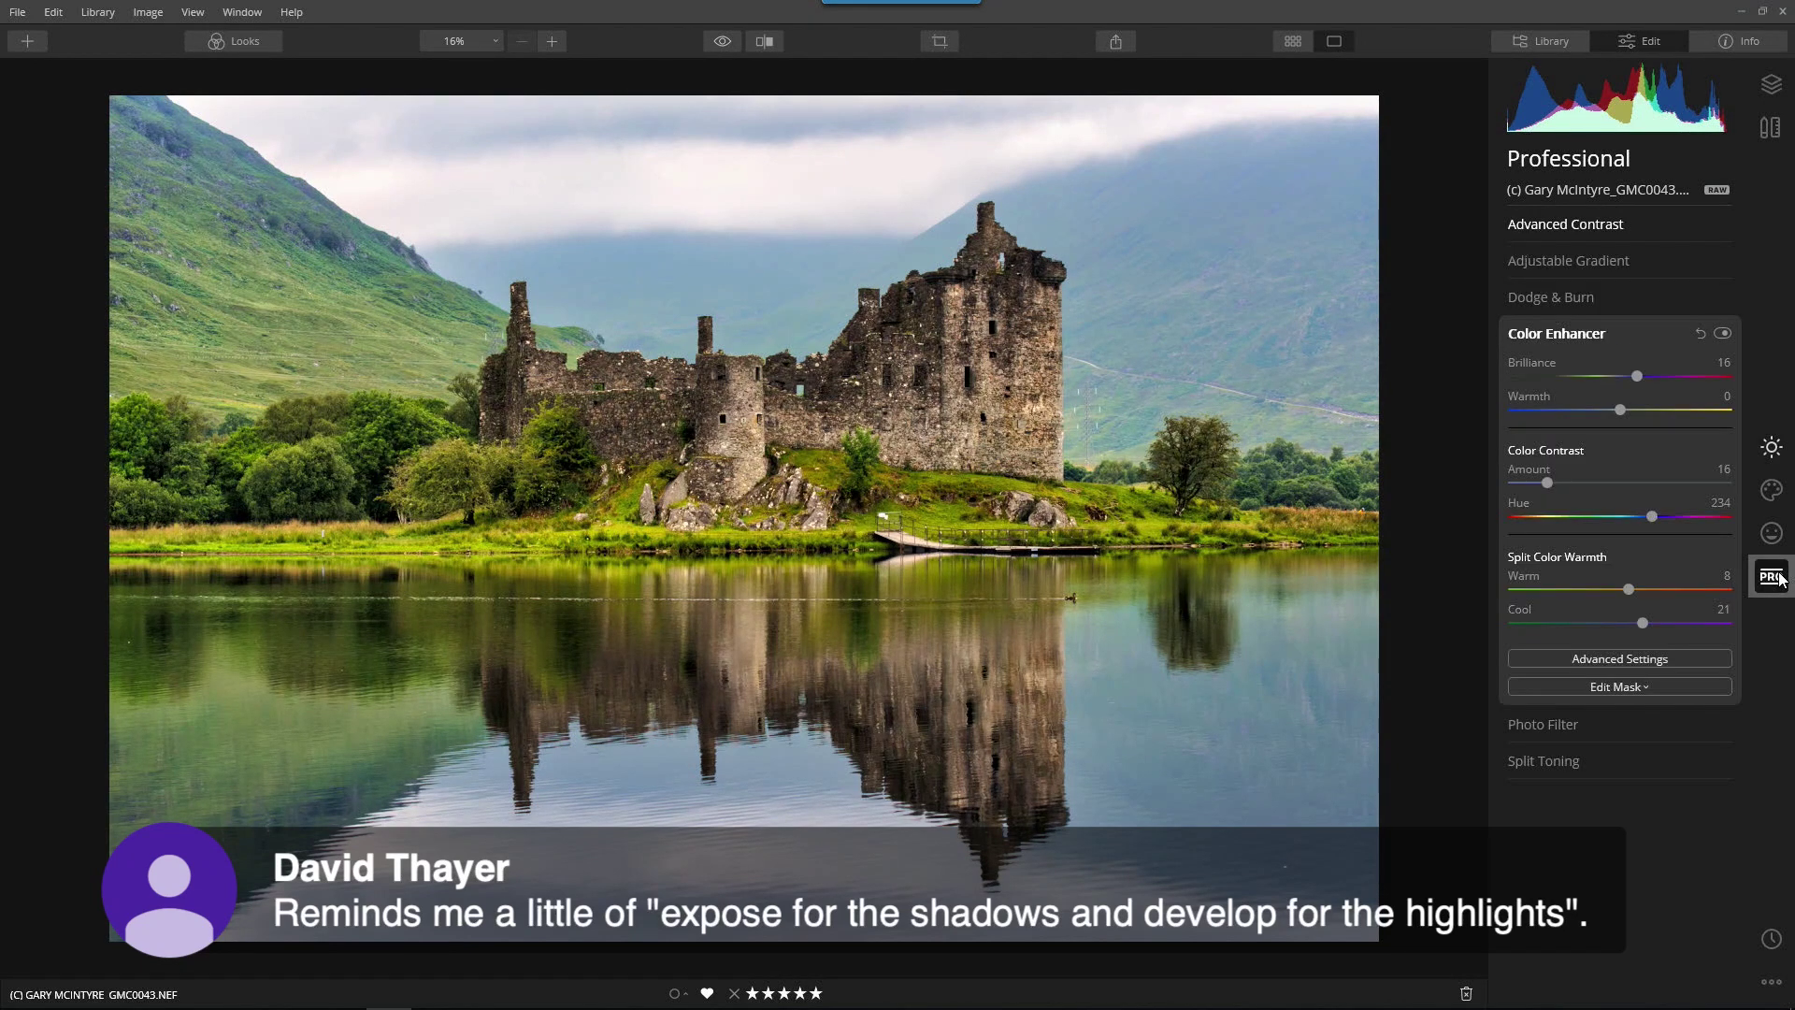
{"action": "left_click", "coordinate": [1540, 334]}
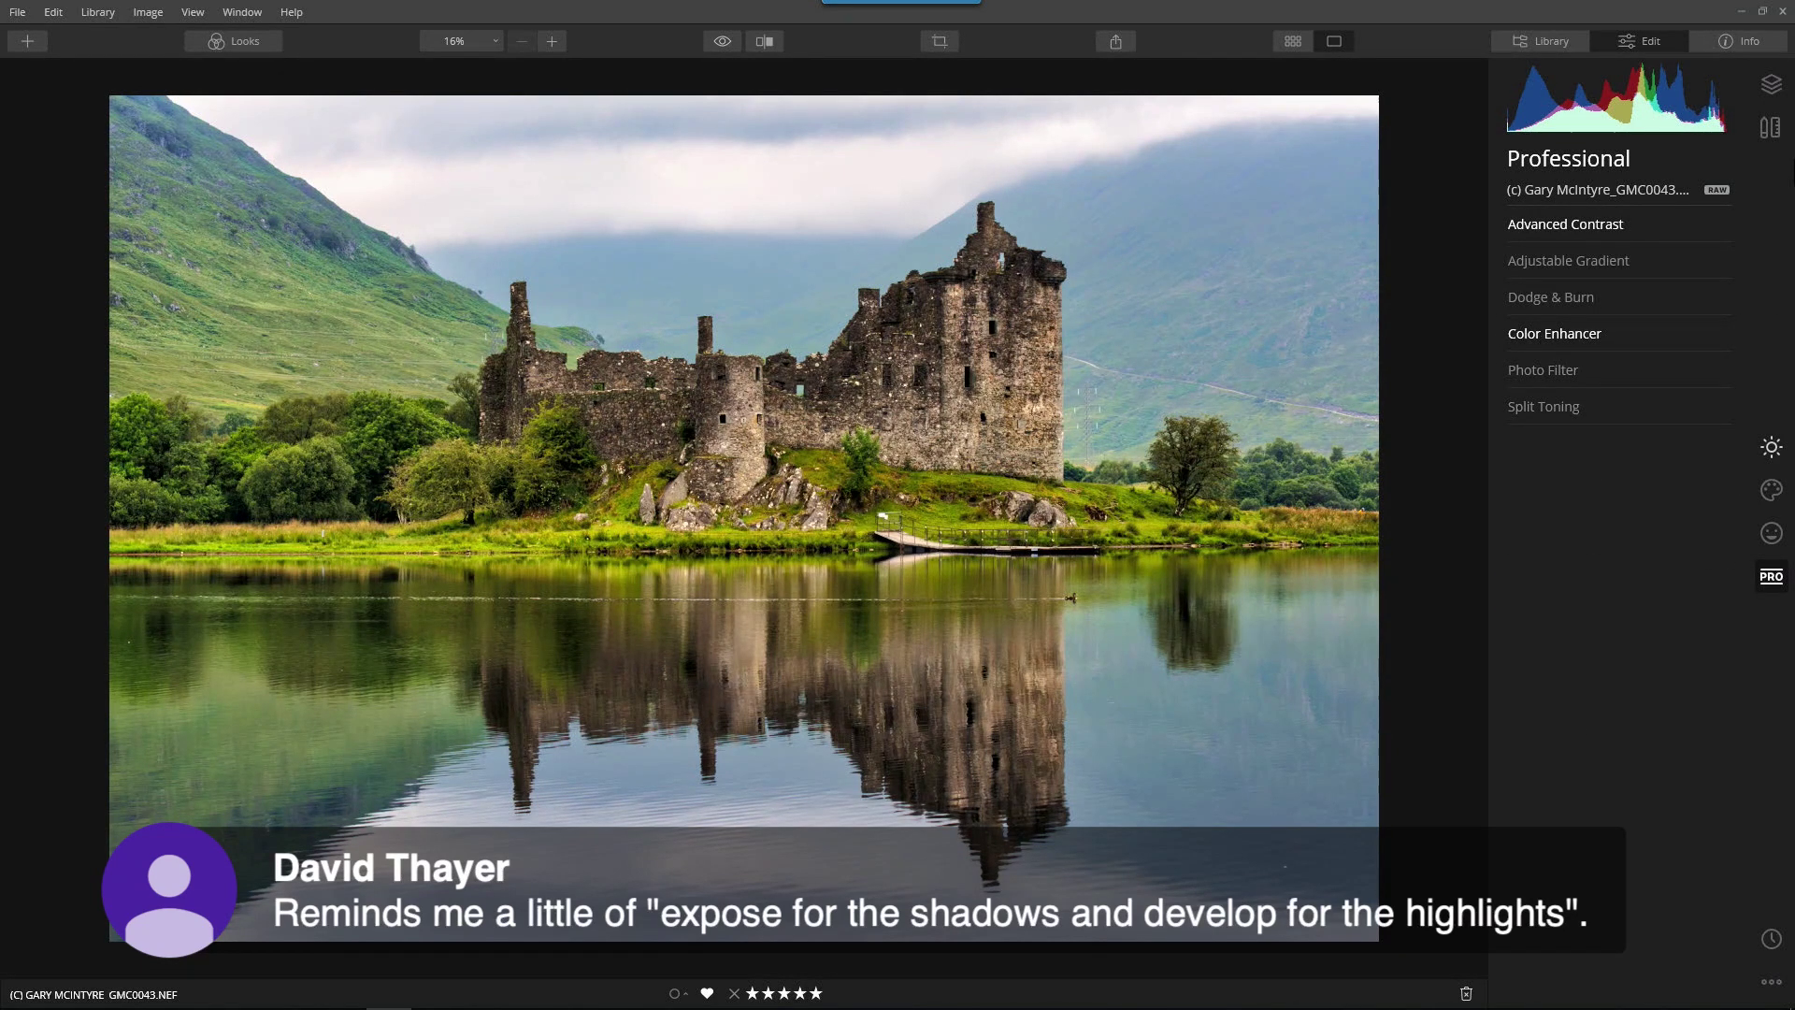
{"action": "left_click", "coordinate": [1772, 85]}
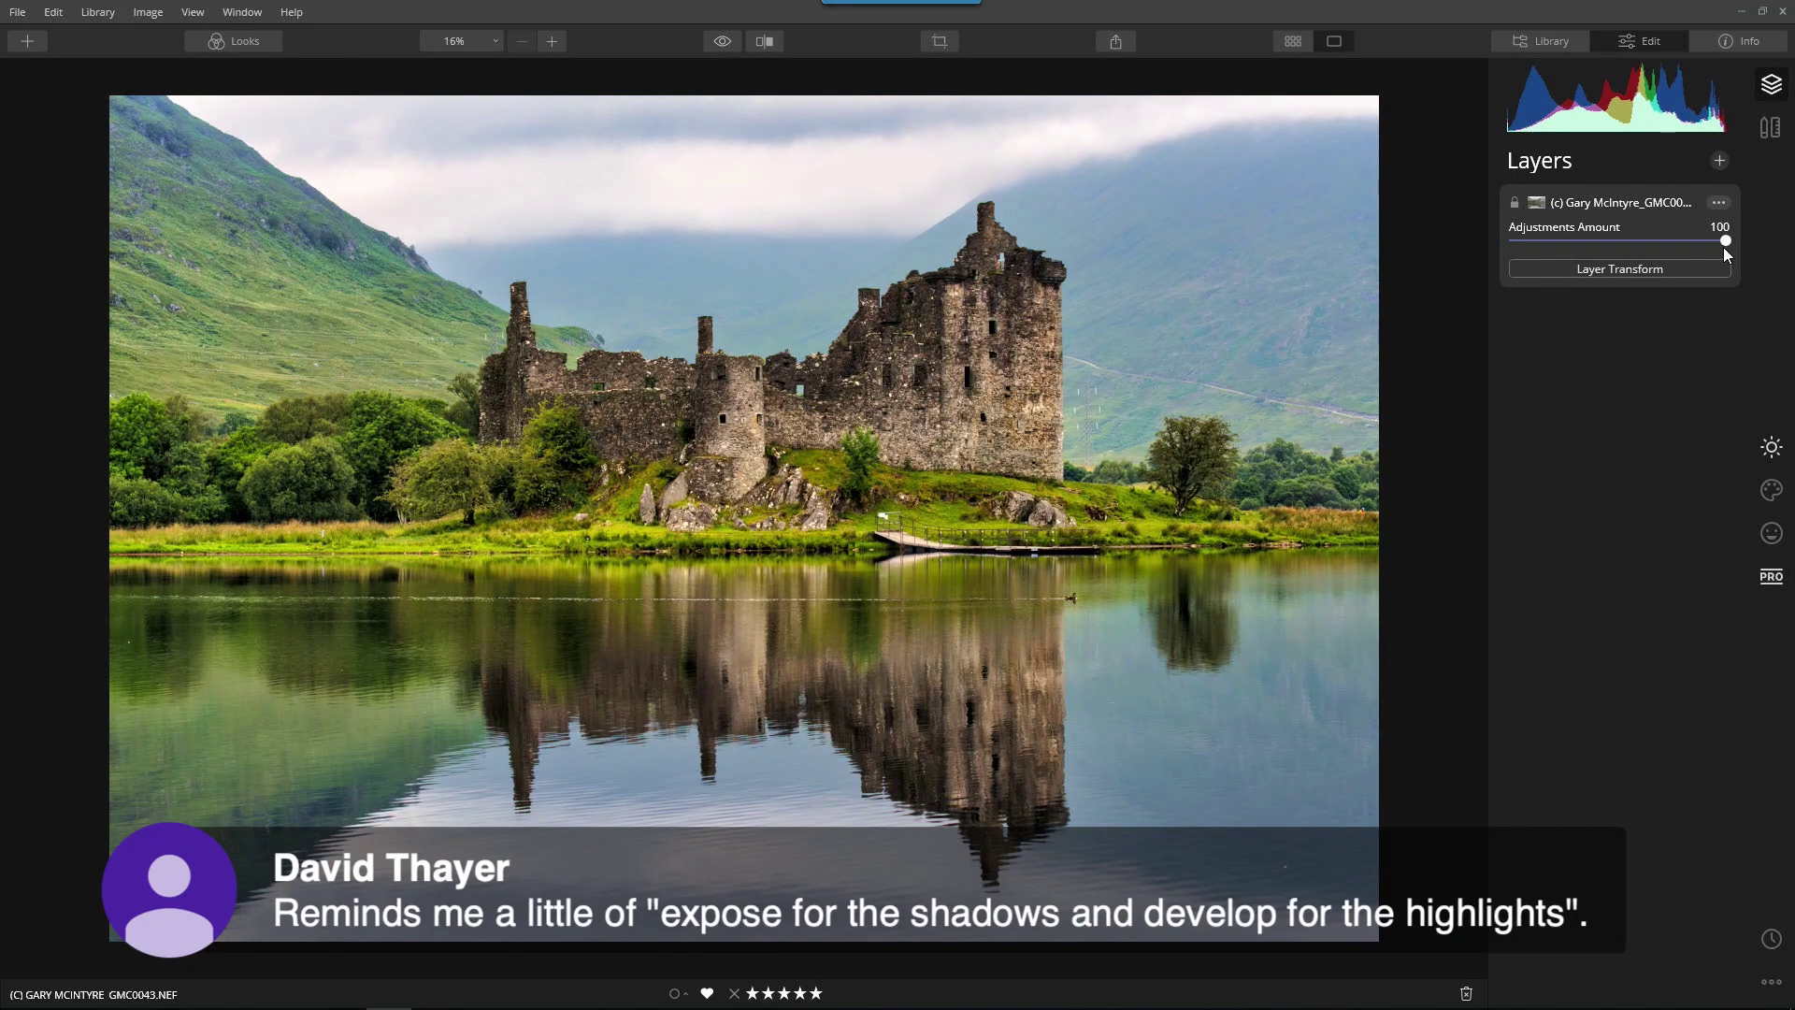
- Lower the layer's Adjustments Amount from 100 to 71 after comparing the faded edits
{"action": "mouse_move", "coordinate": [1723, 246]}
{"action": "left_mouse_down"}
{"action": "mouse_move", "coordinate": [1449, 254]}
{"action": "mouse_move", "coordinate": [1701, 256]}
{"action": "left_mouse_up"}
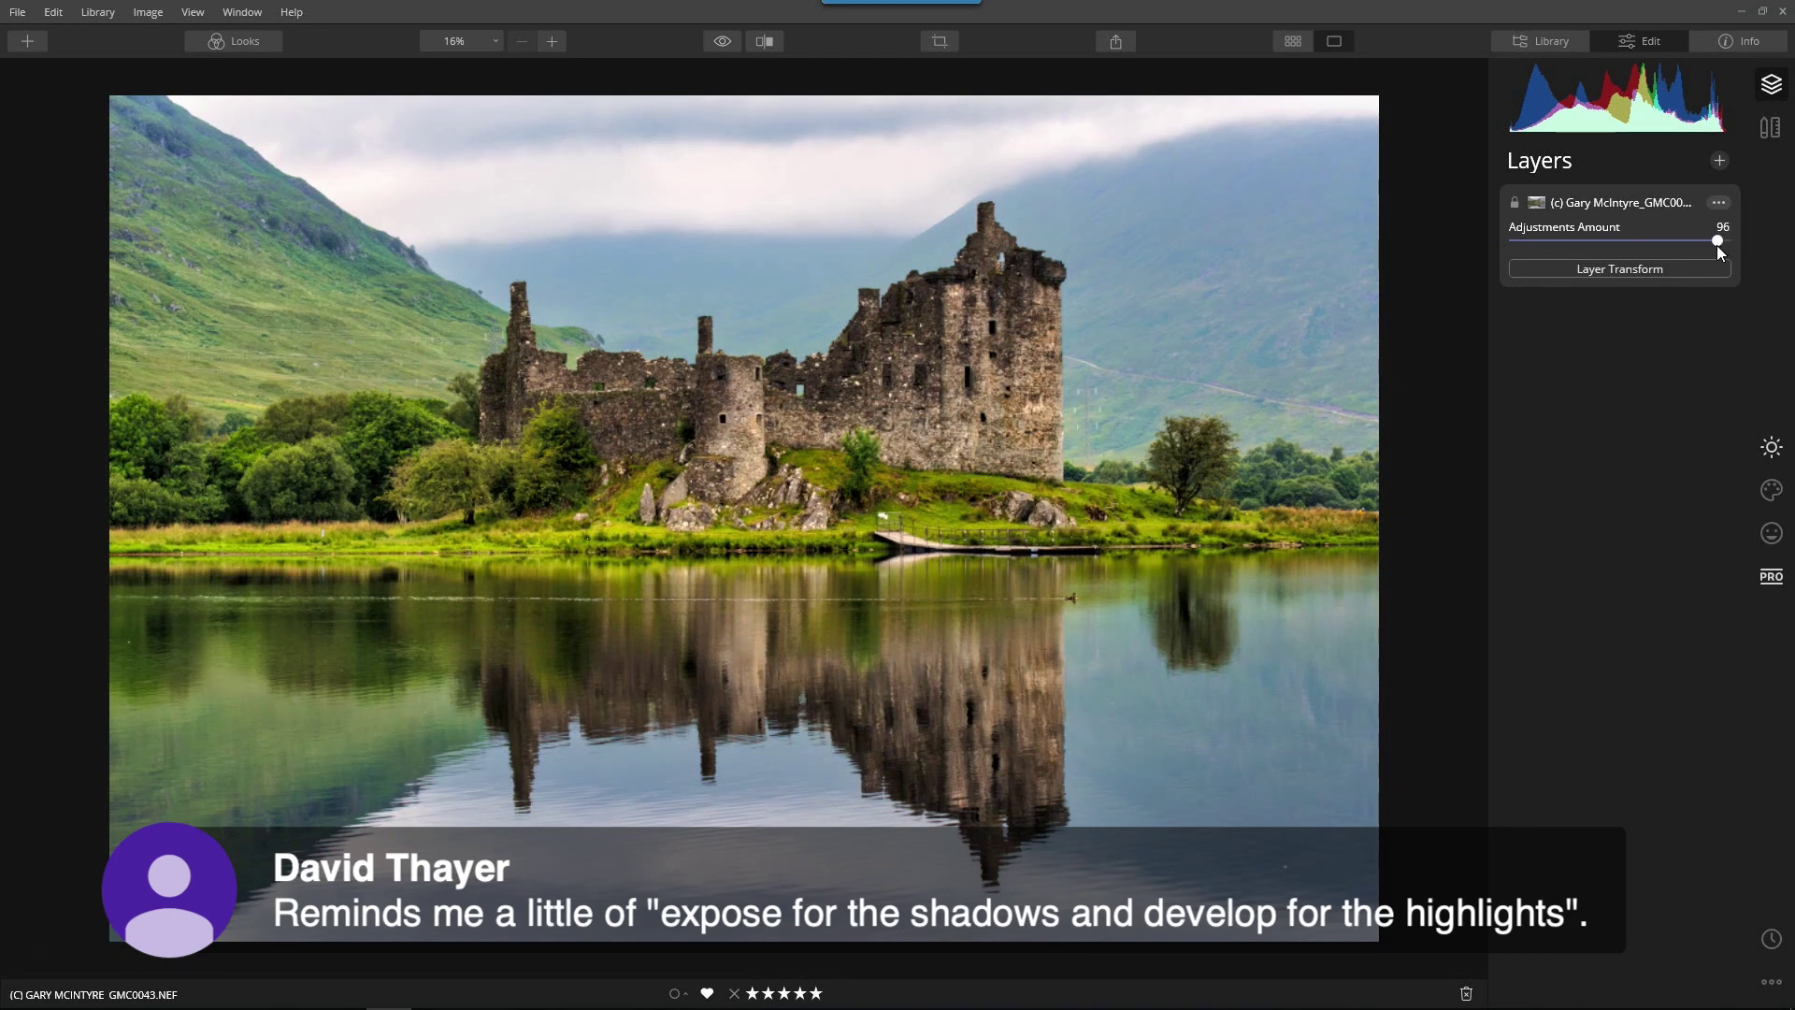
{"action": "left_click_drag", "start_coordinate": [1656, 249], "coordinate": [1663, 244]}
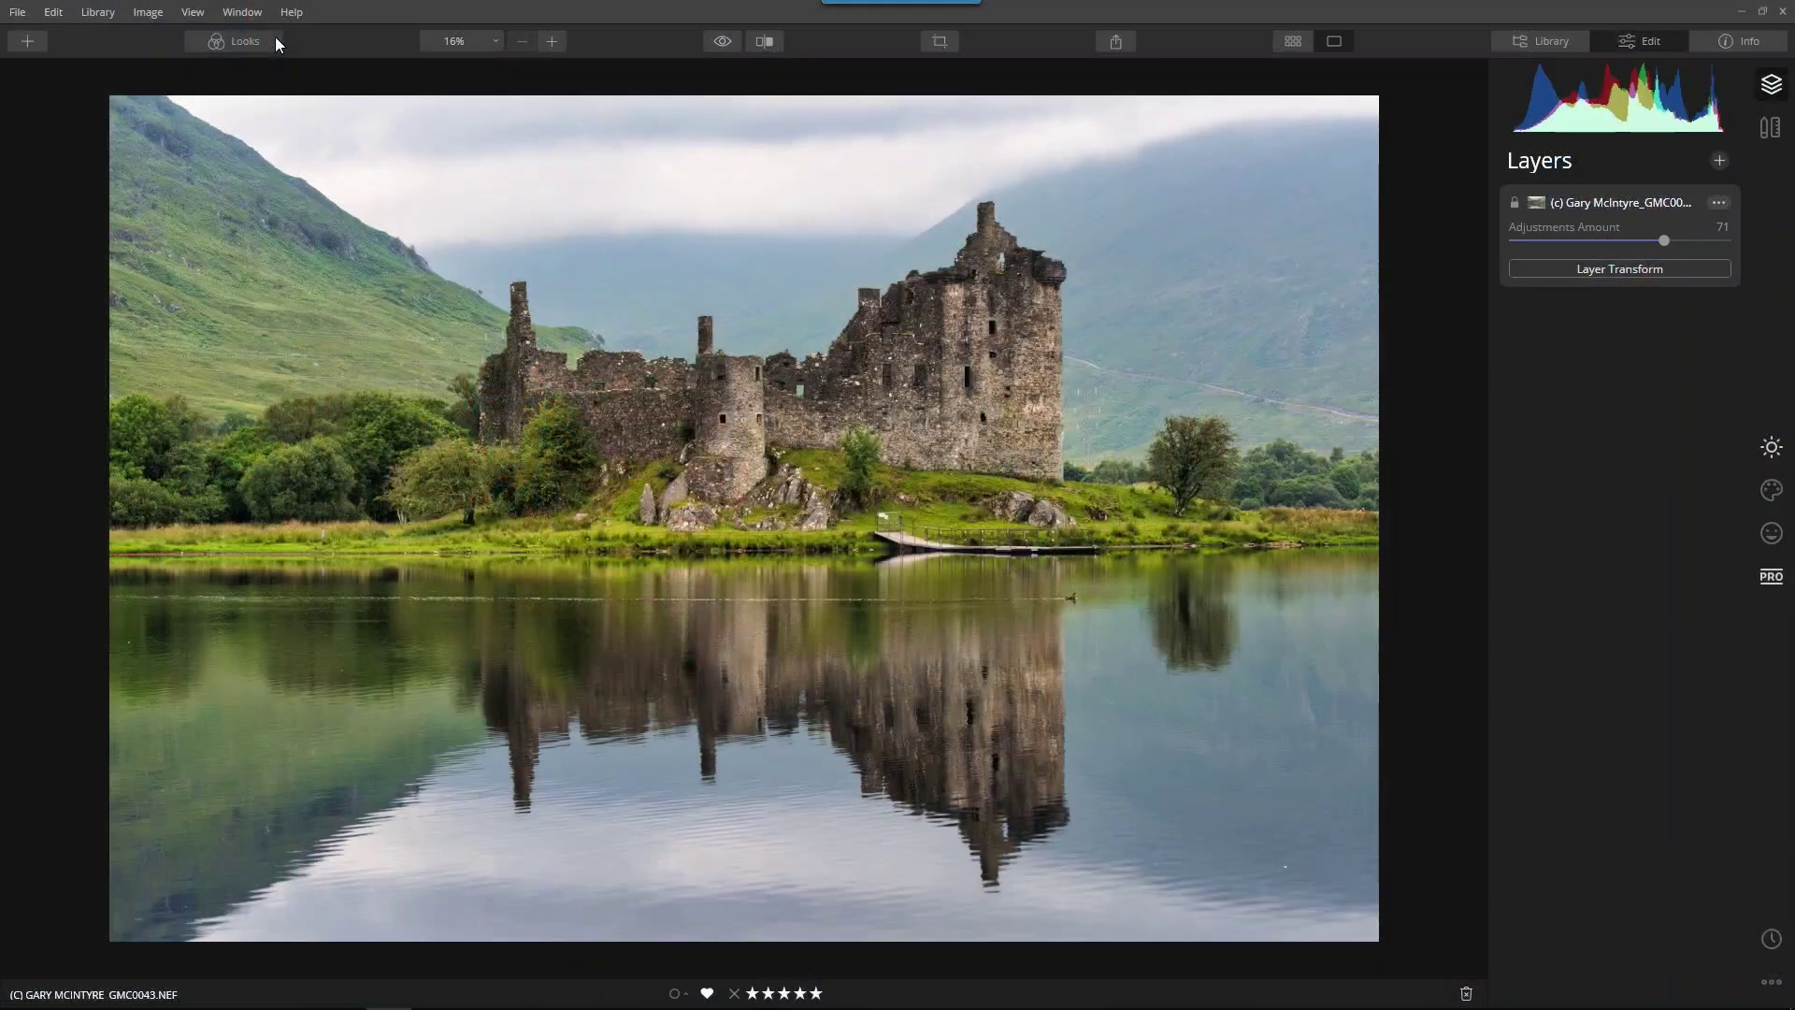
- Search the online Luminar 4 user manual for 'contrast'
{"action": "left_click", "coordinate": [291, 12]}
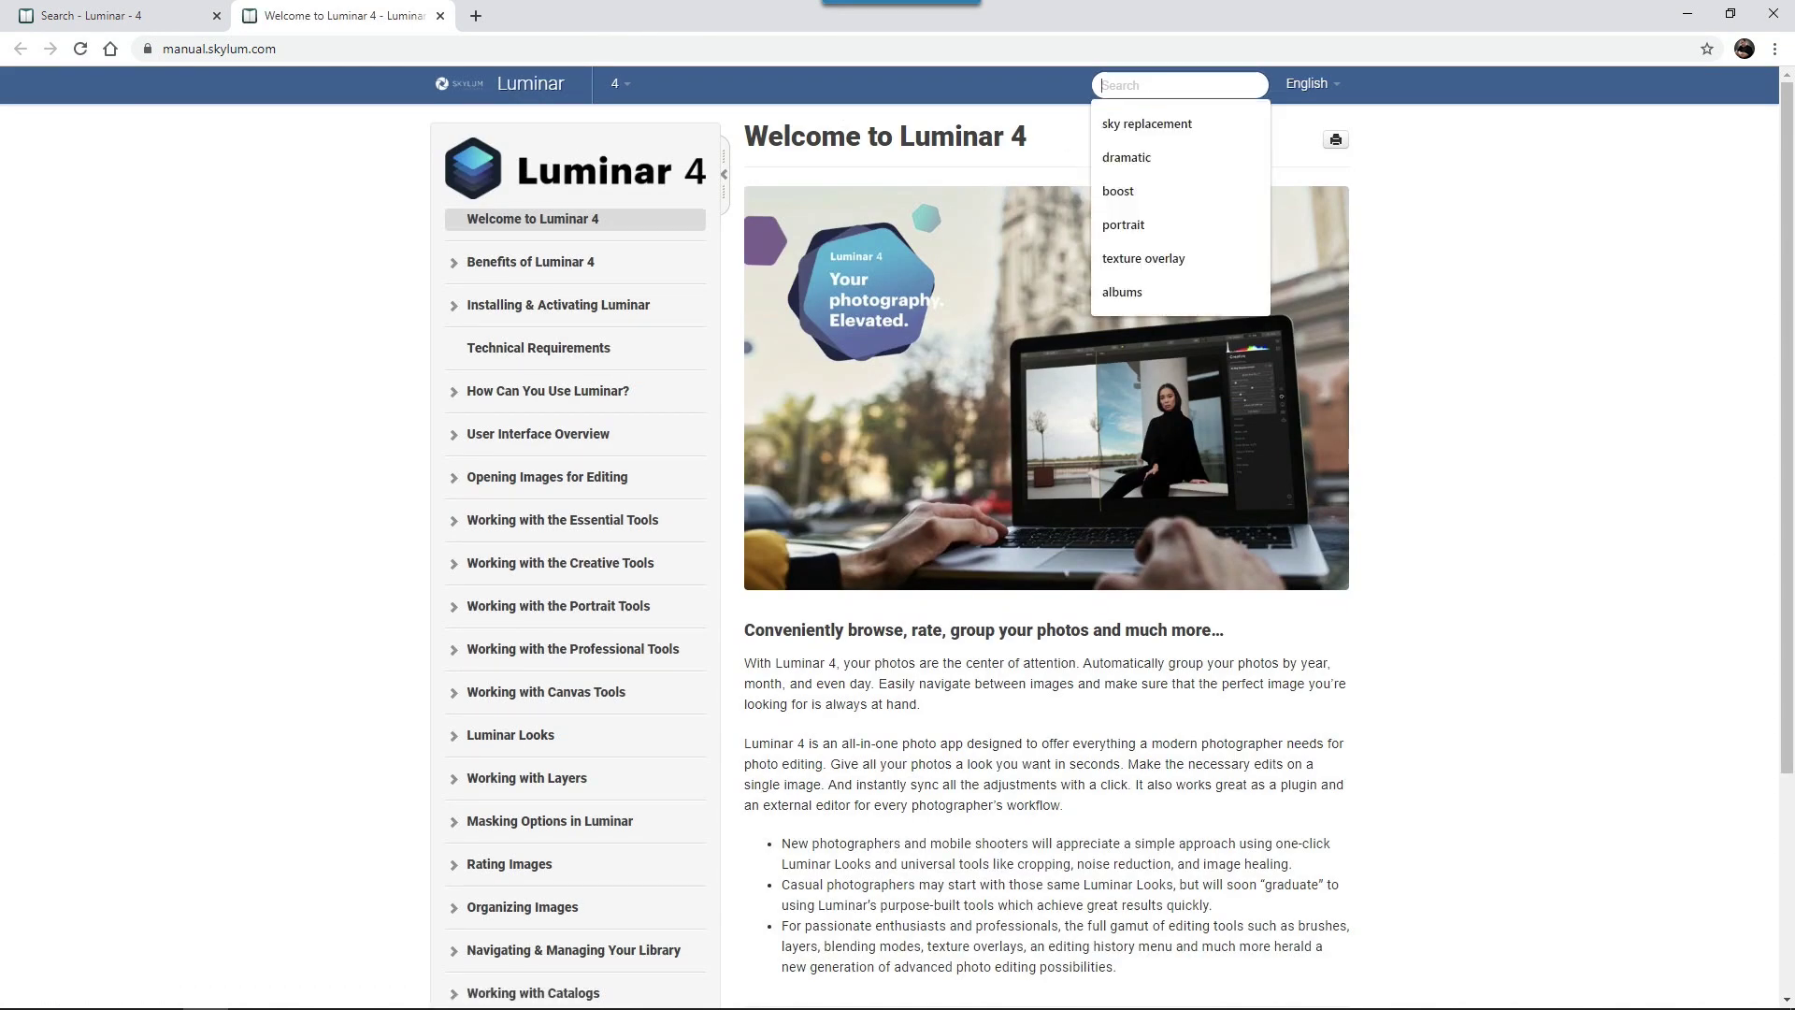
{"action": "type", "text": "contr"}
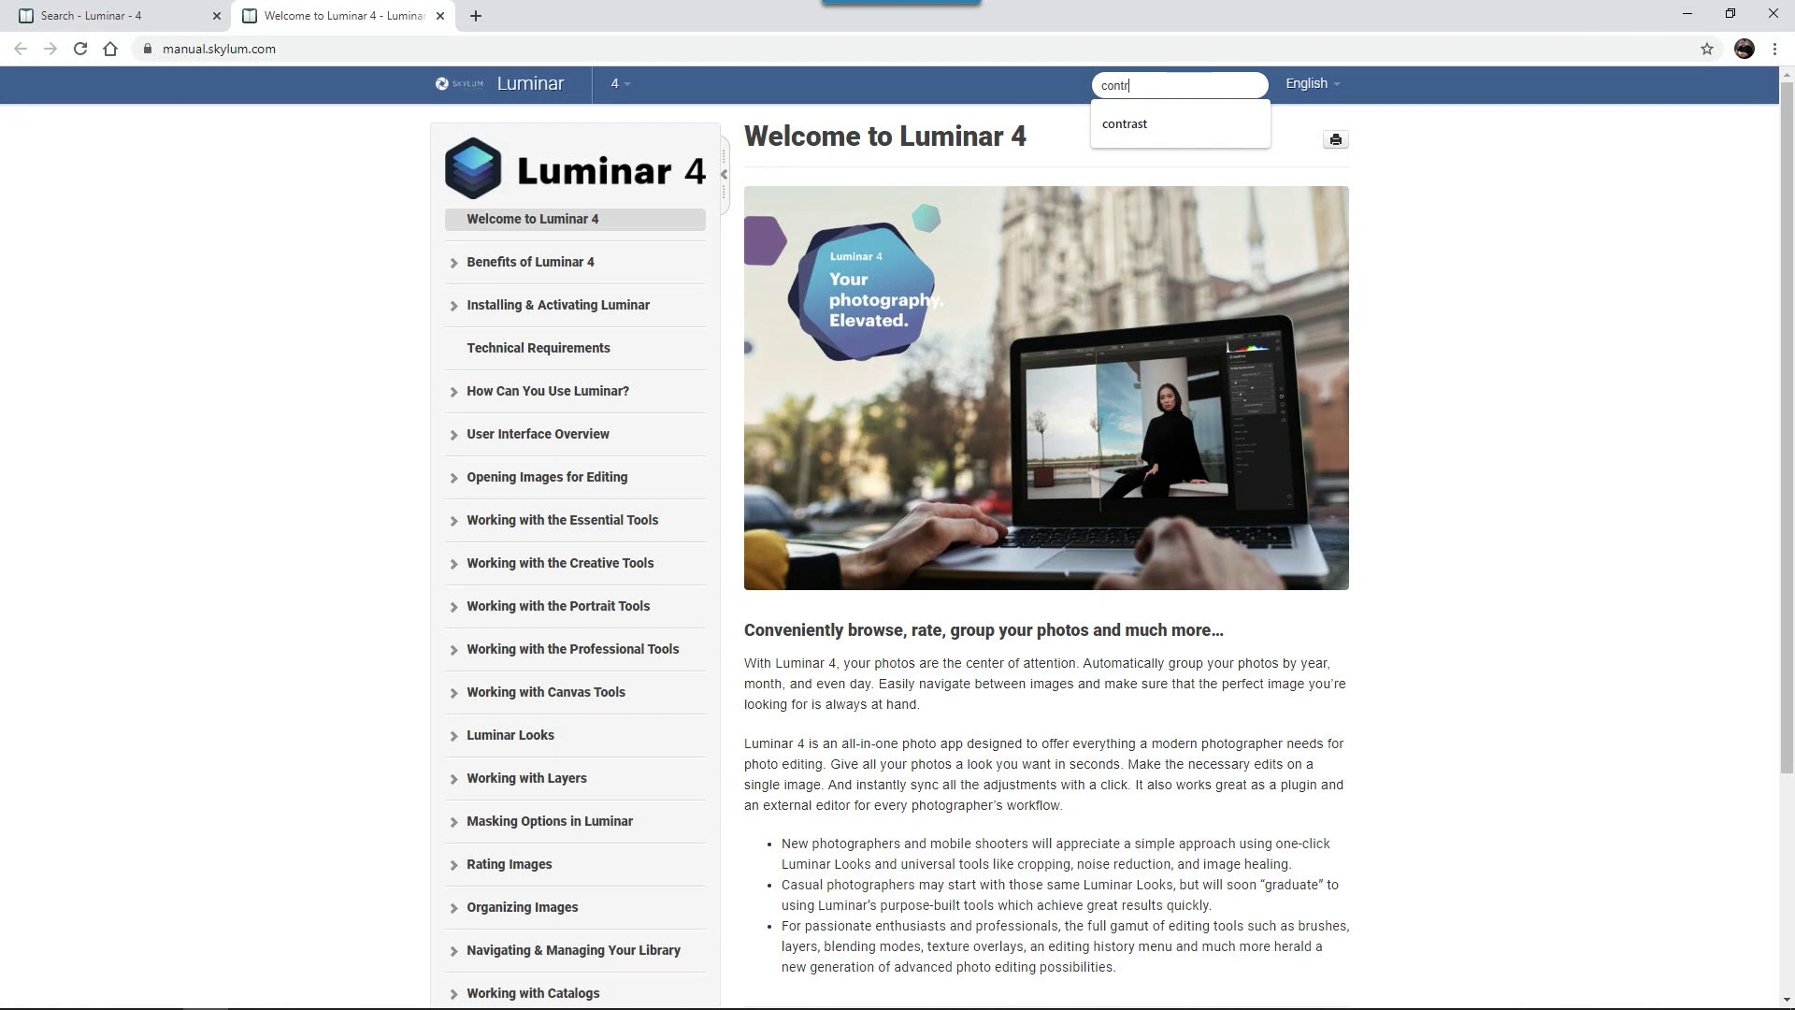
{"action": "key", "text": "BackSpace"}
{"action": "key", "text": "BackSpace"}
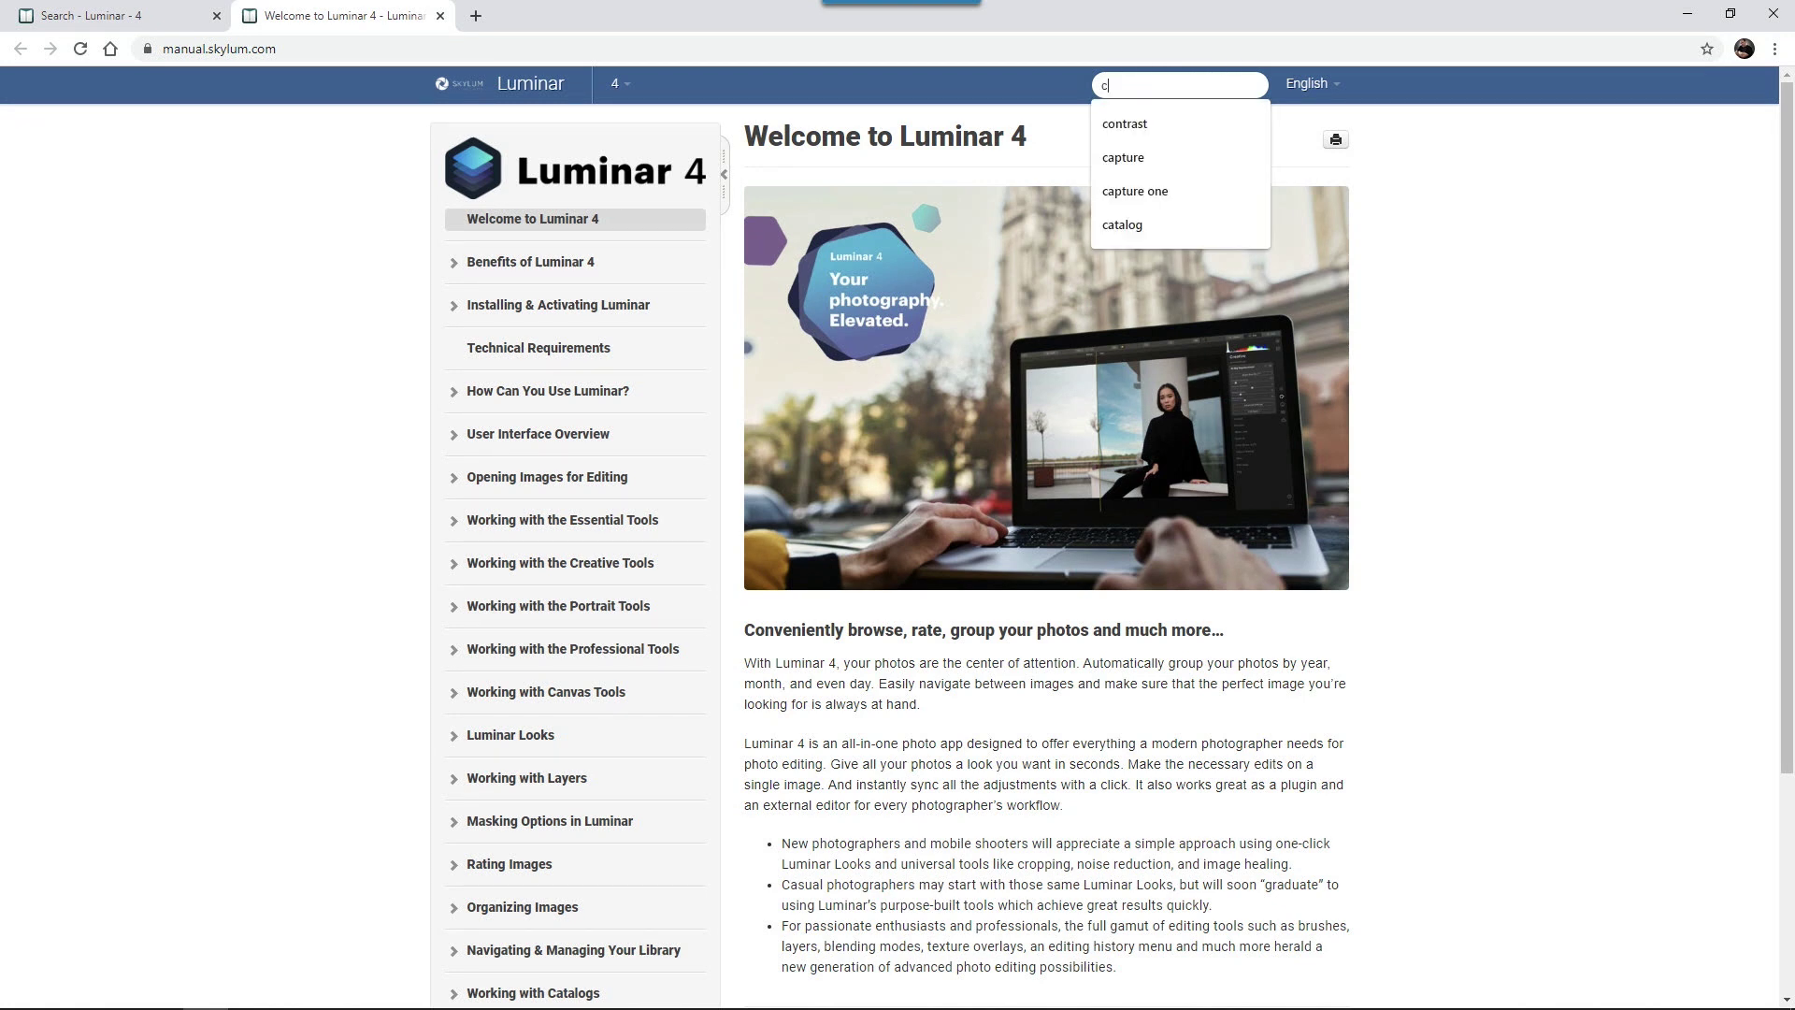
{"action": "type", "text": "ntrast"}
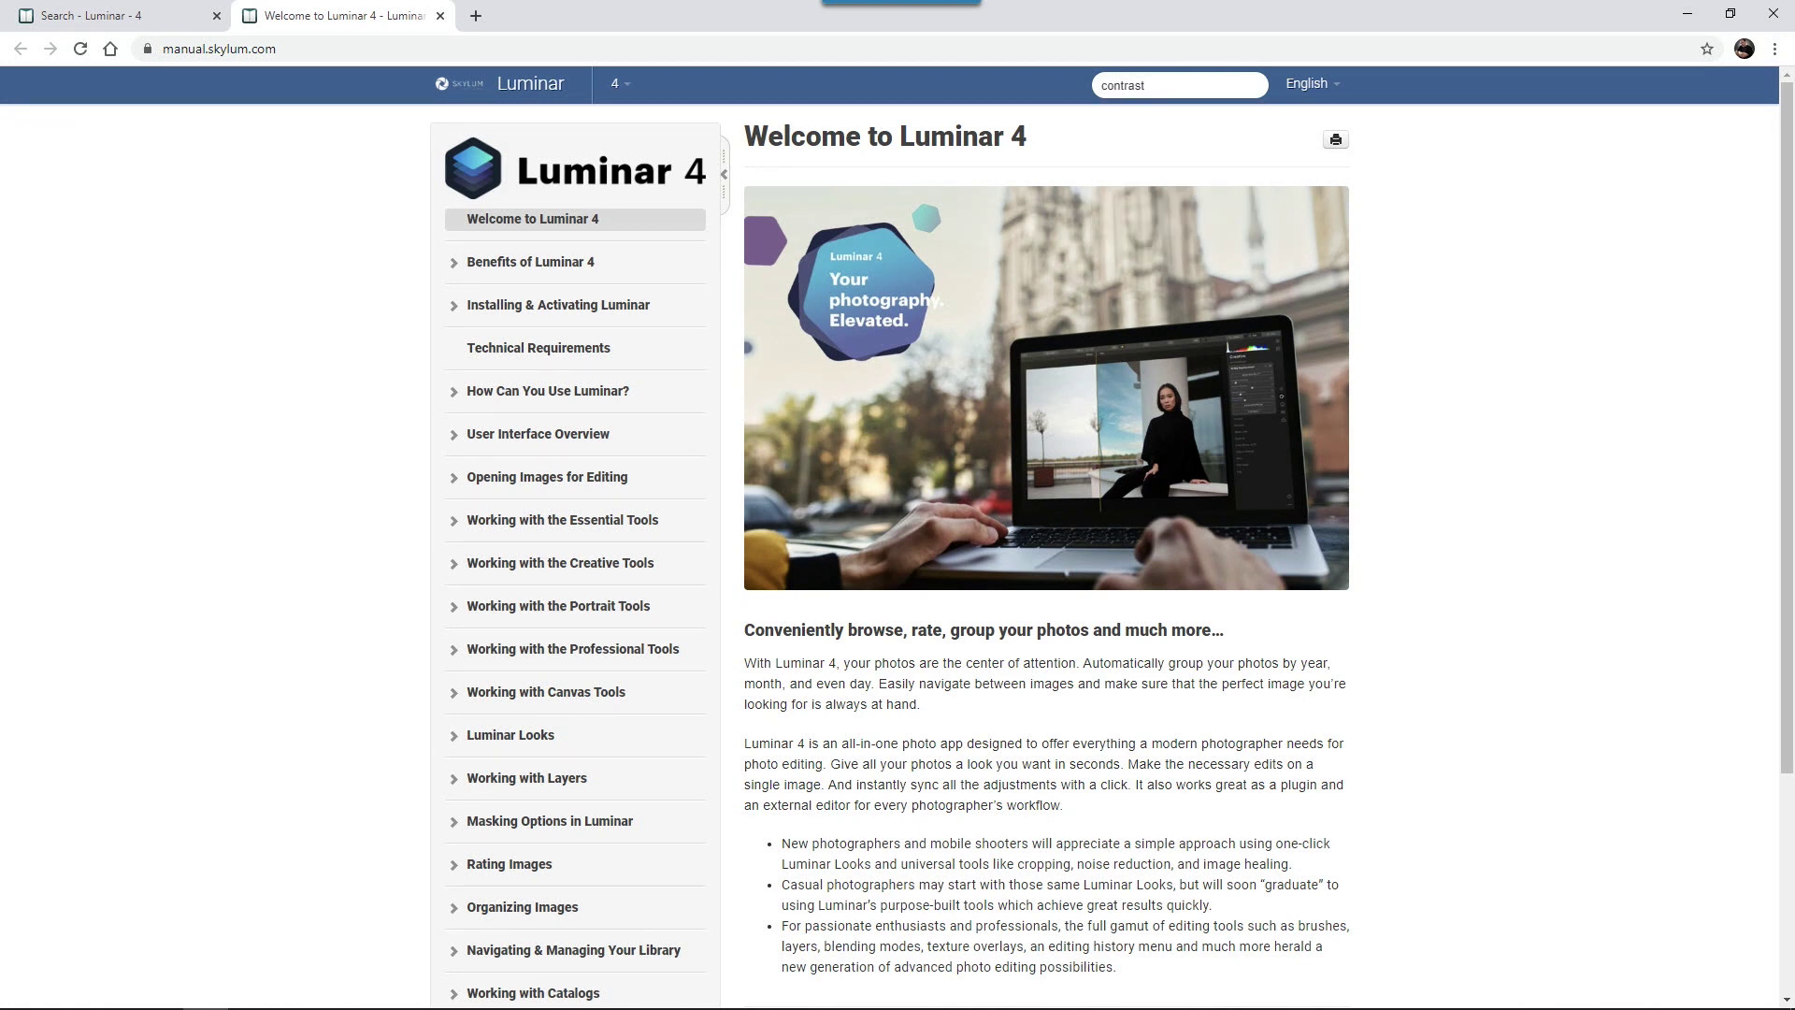
{"action": "key", "text": "Return"}
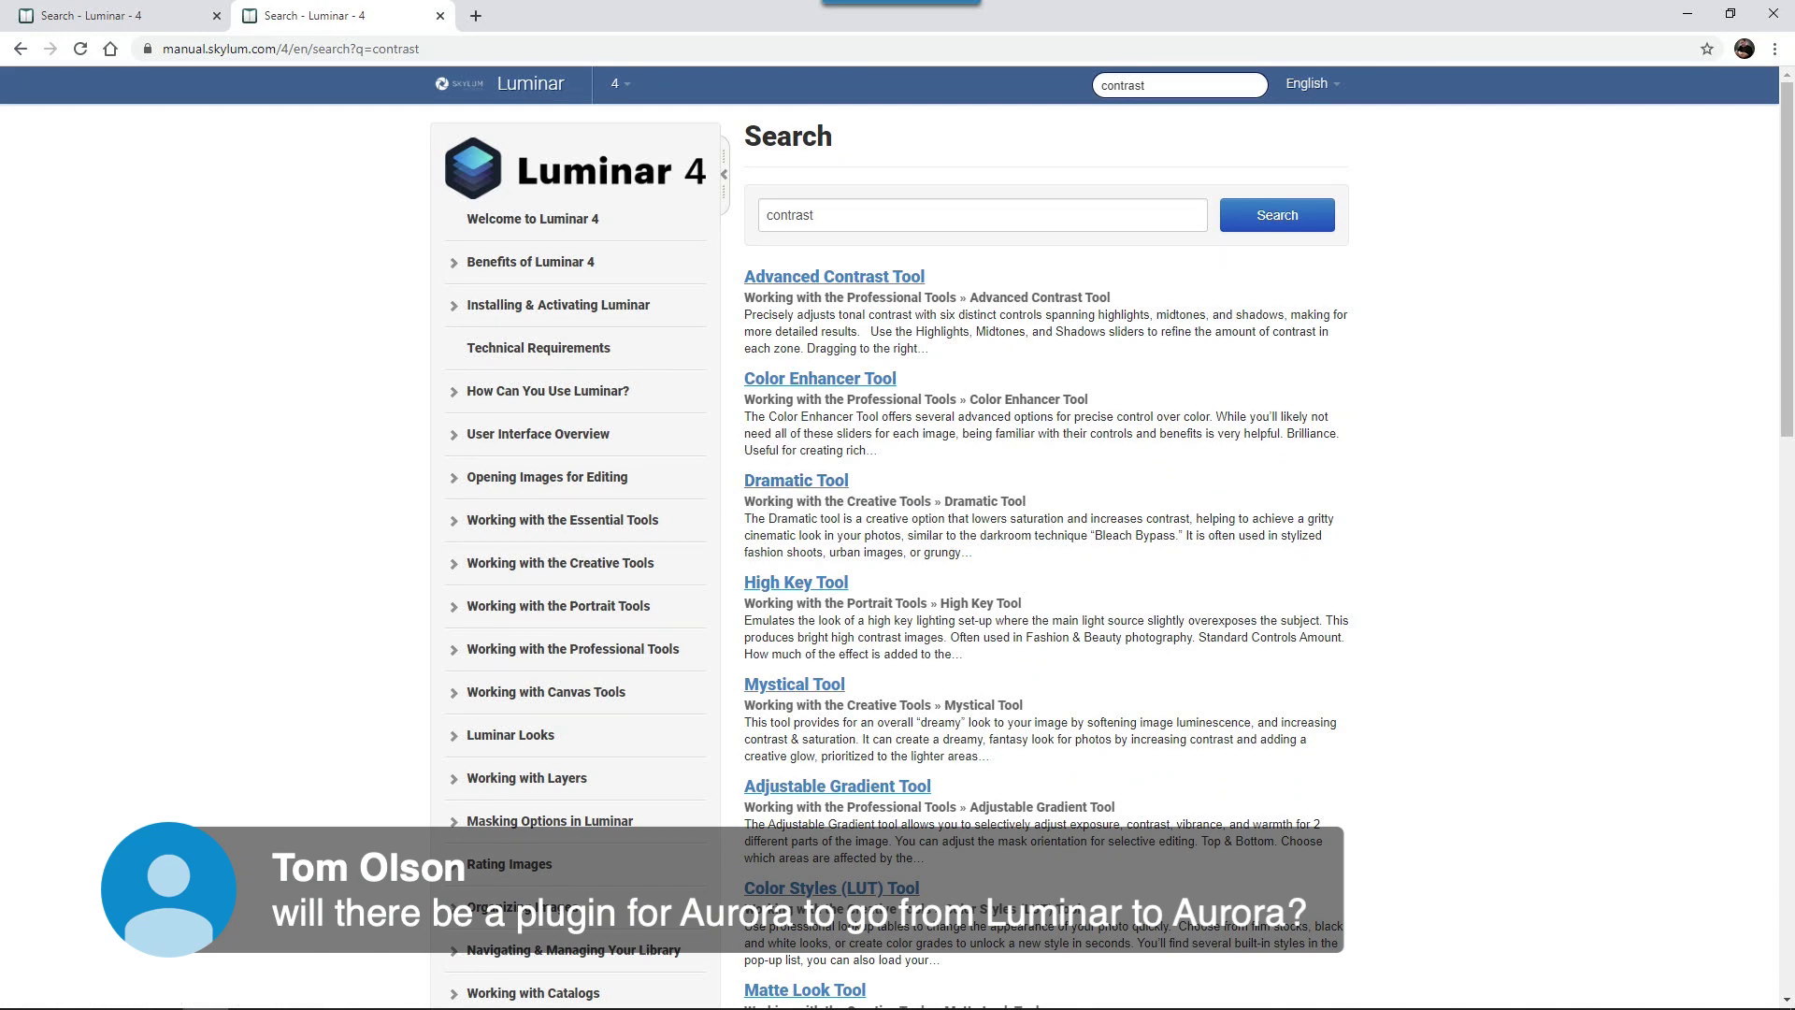
- Scroll through the contrast search results, then return to the Luminar 4 editor
{"action": "scroll", "coordinate": [805, 559], "scroll_direction": "down", "scroll_amount": 4}
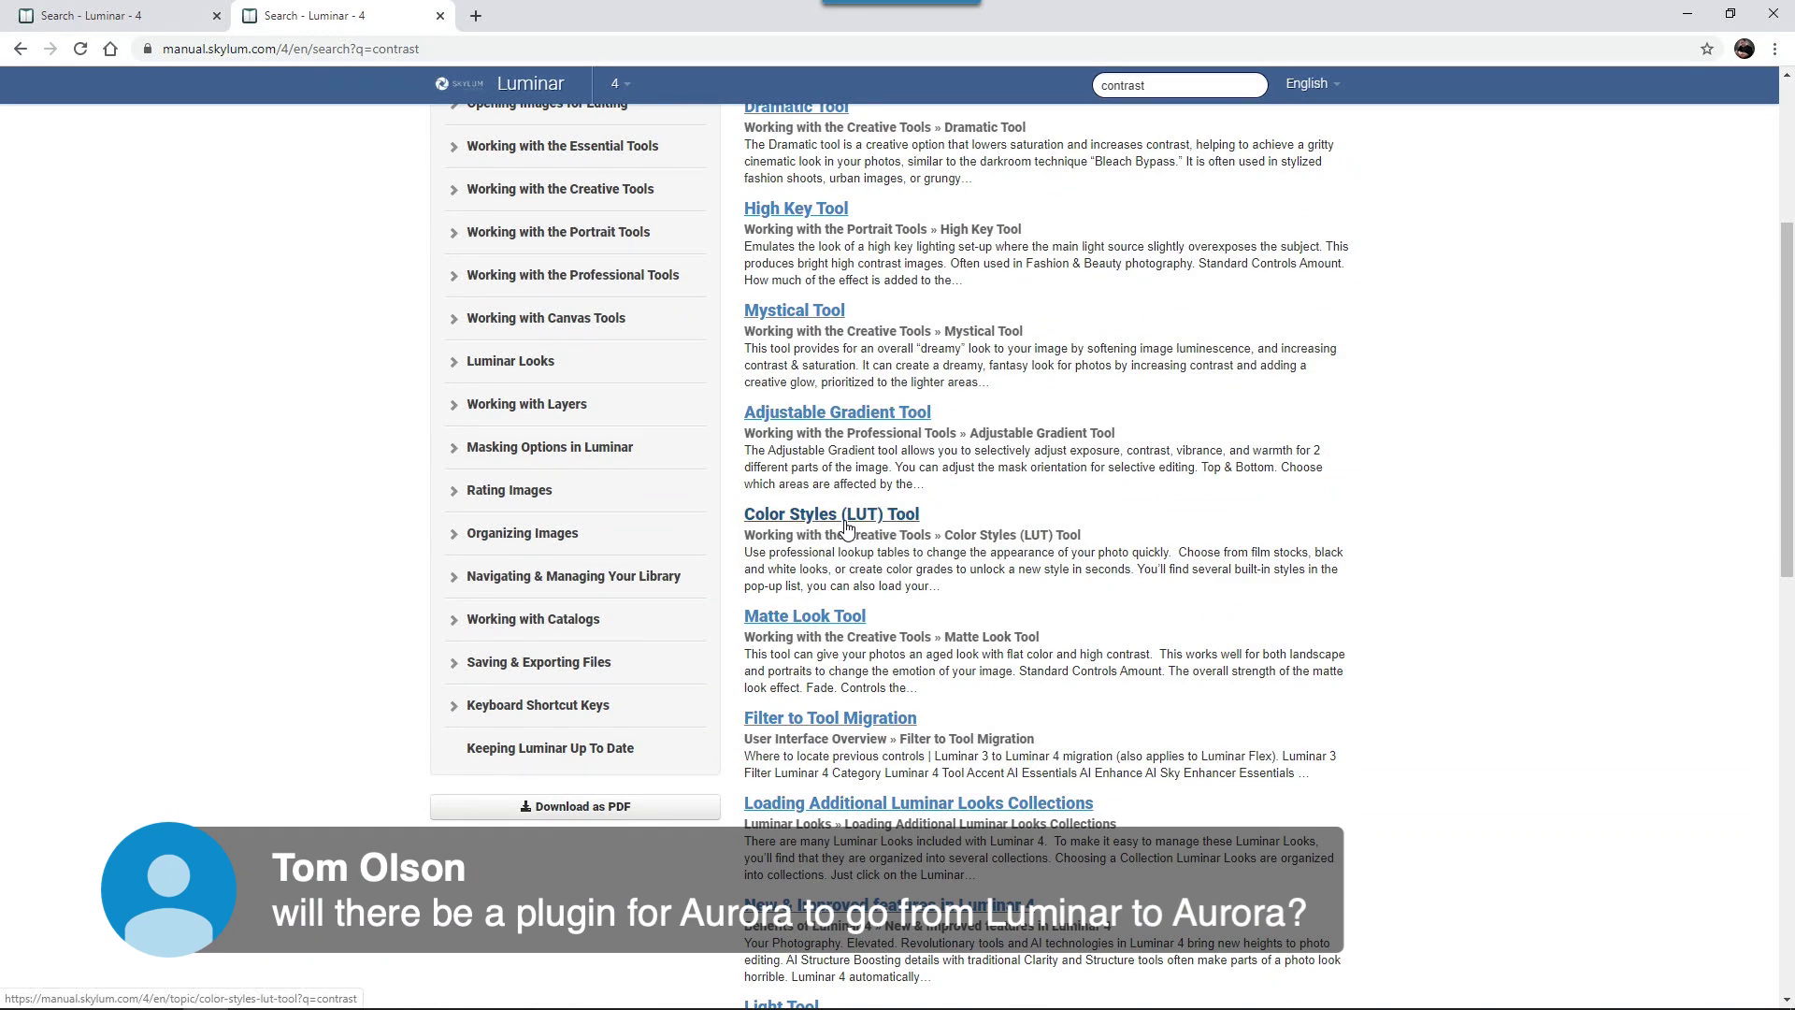
{"action": "scroll", "coordinate": [846, 526], "scroll_direction": "down", "scroll_amount": 9}
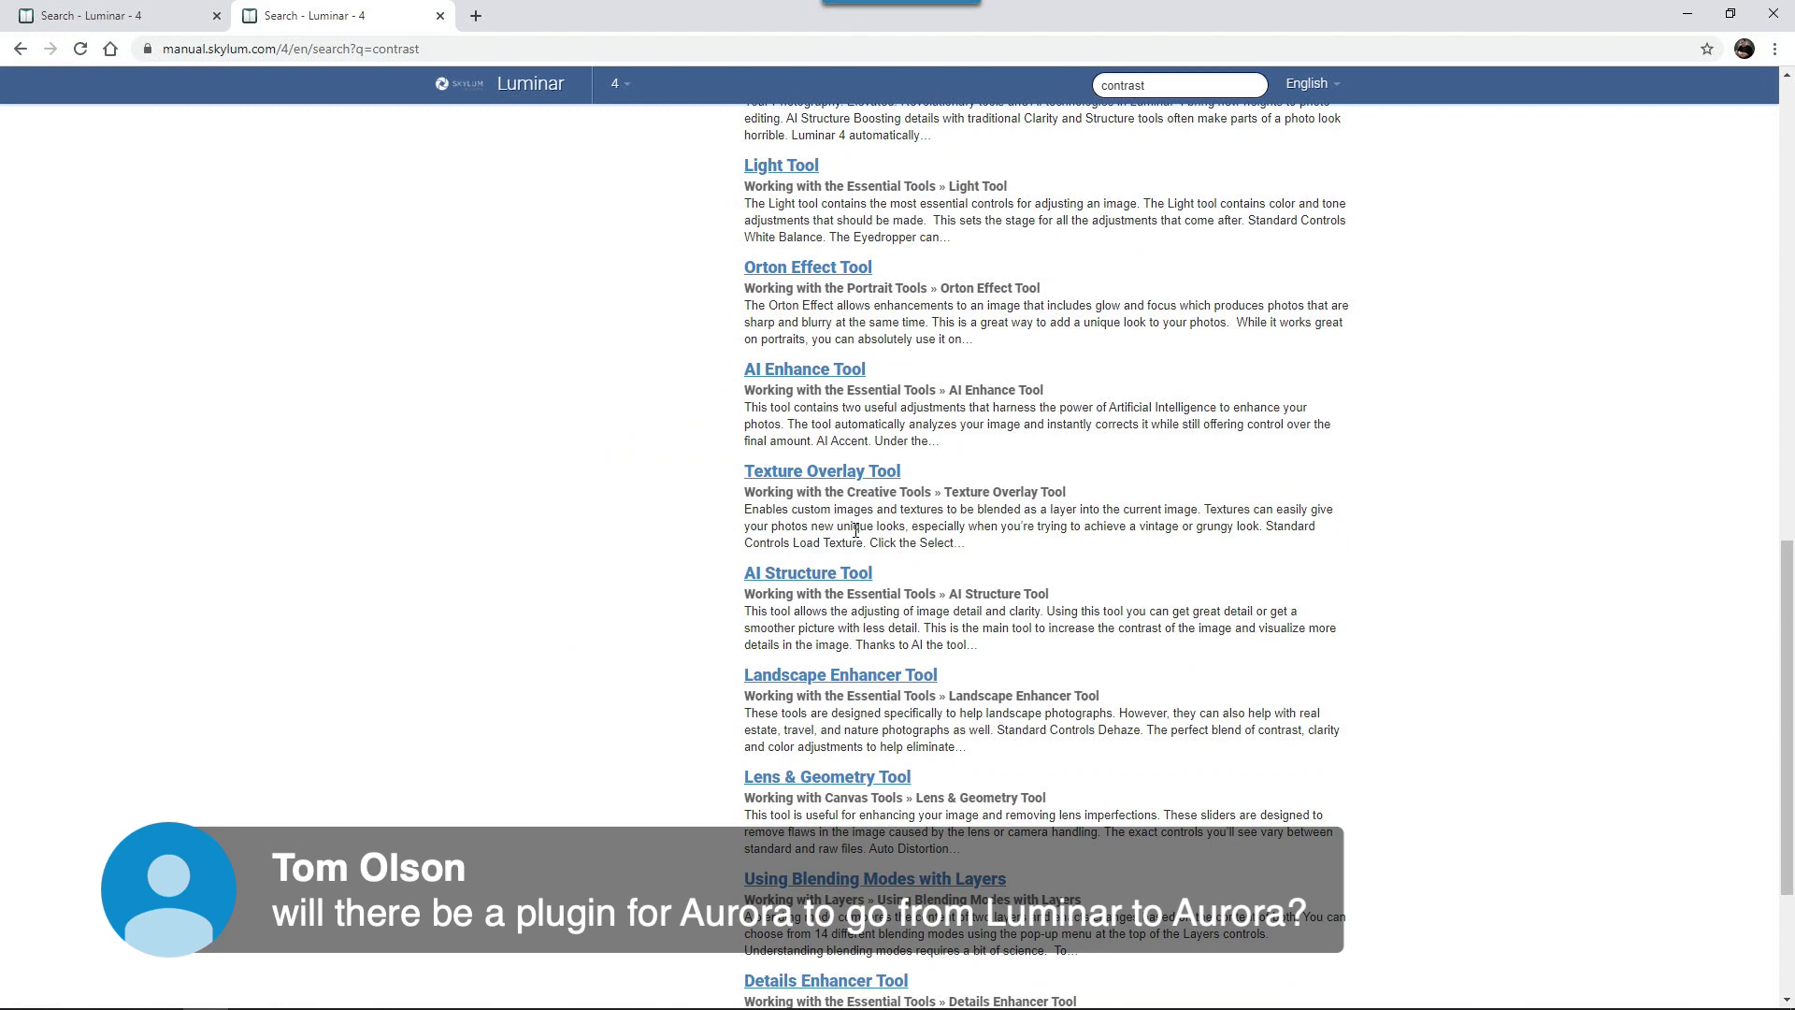
{"action": "scroll", "coordinate": [855, 530], "scroll_direction": "down", "scroll_amount": 3}
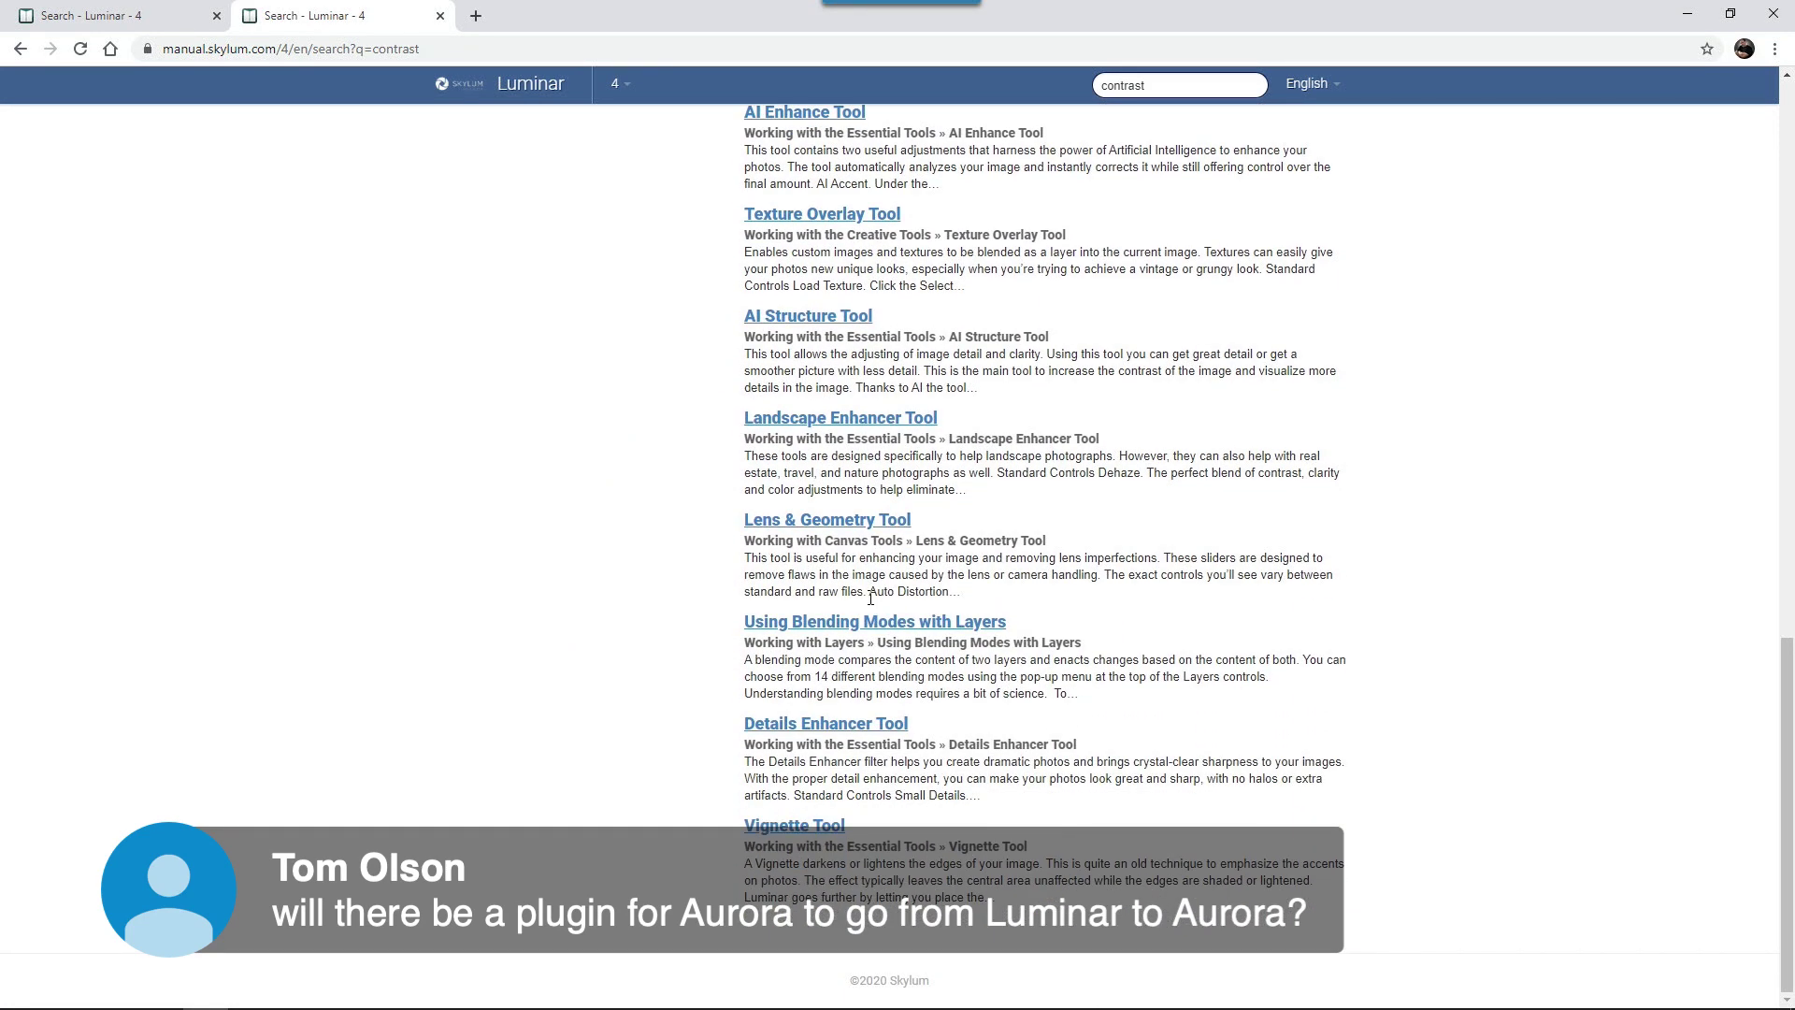
{"action": "scroll", "coordinate": [871, 596], "scroll_direction": "up", "scroll_amount": 12}
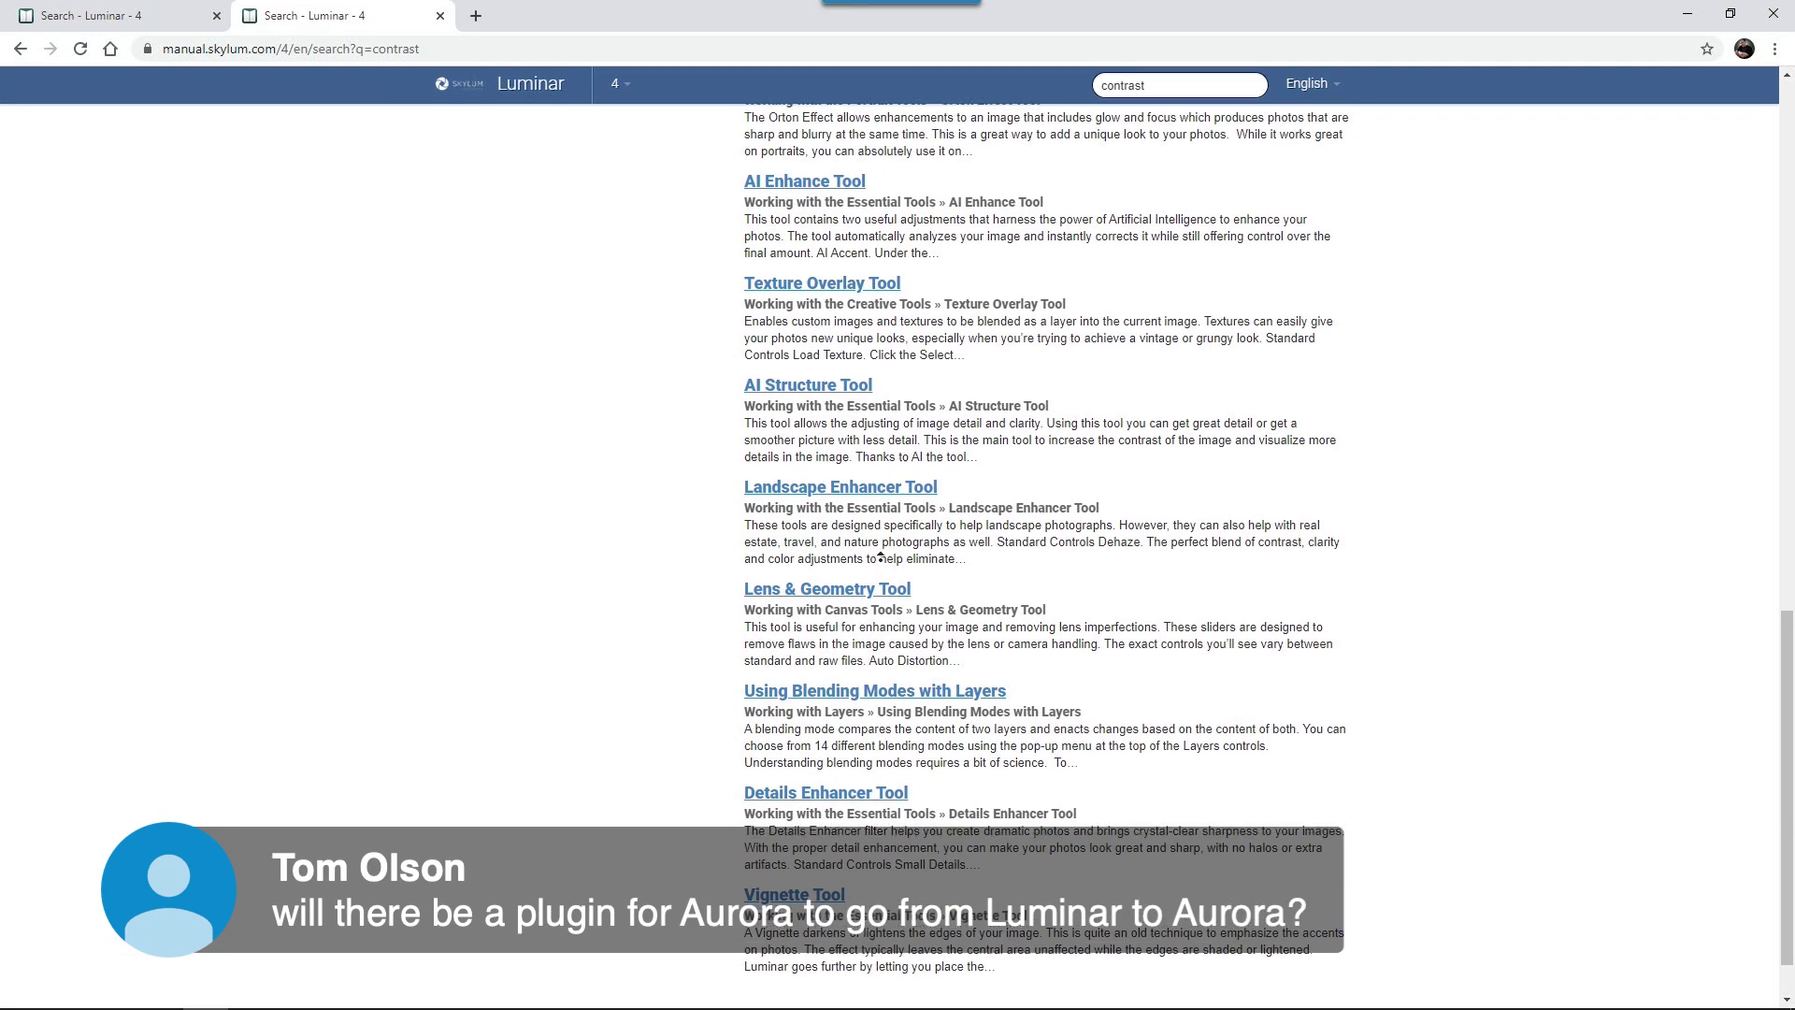
{"action": "key", "text": "alt+Tab"}
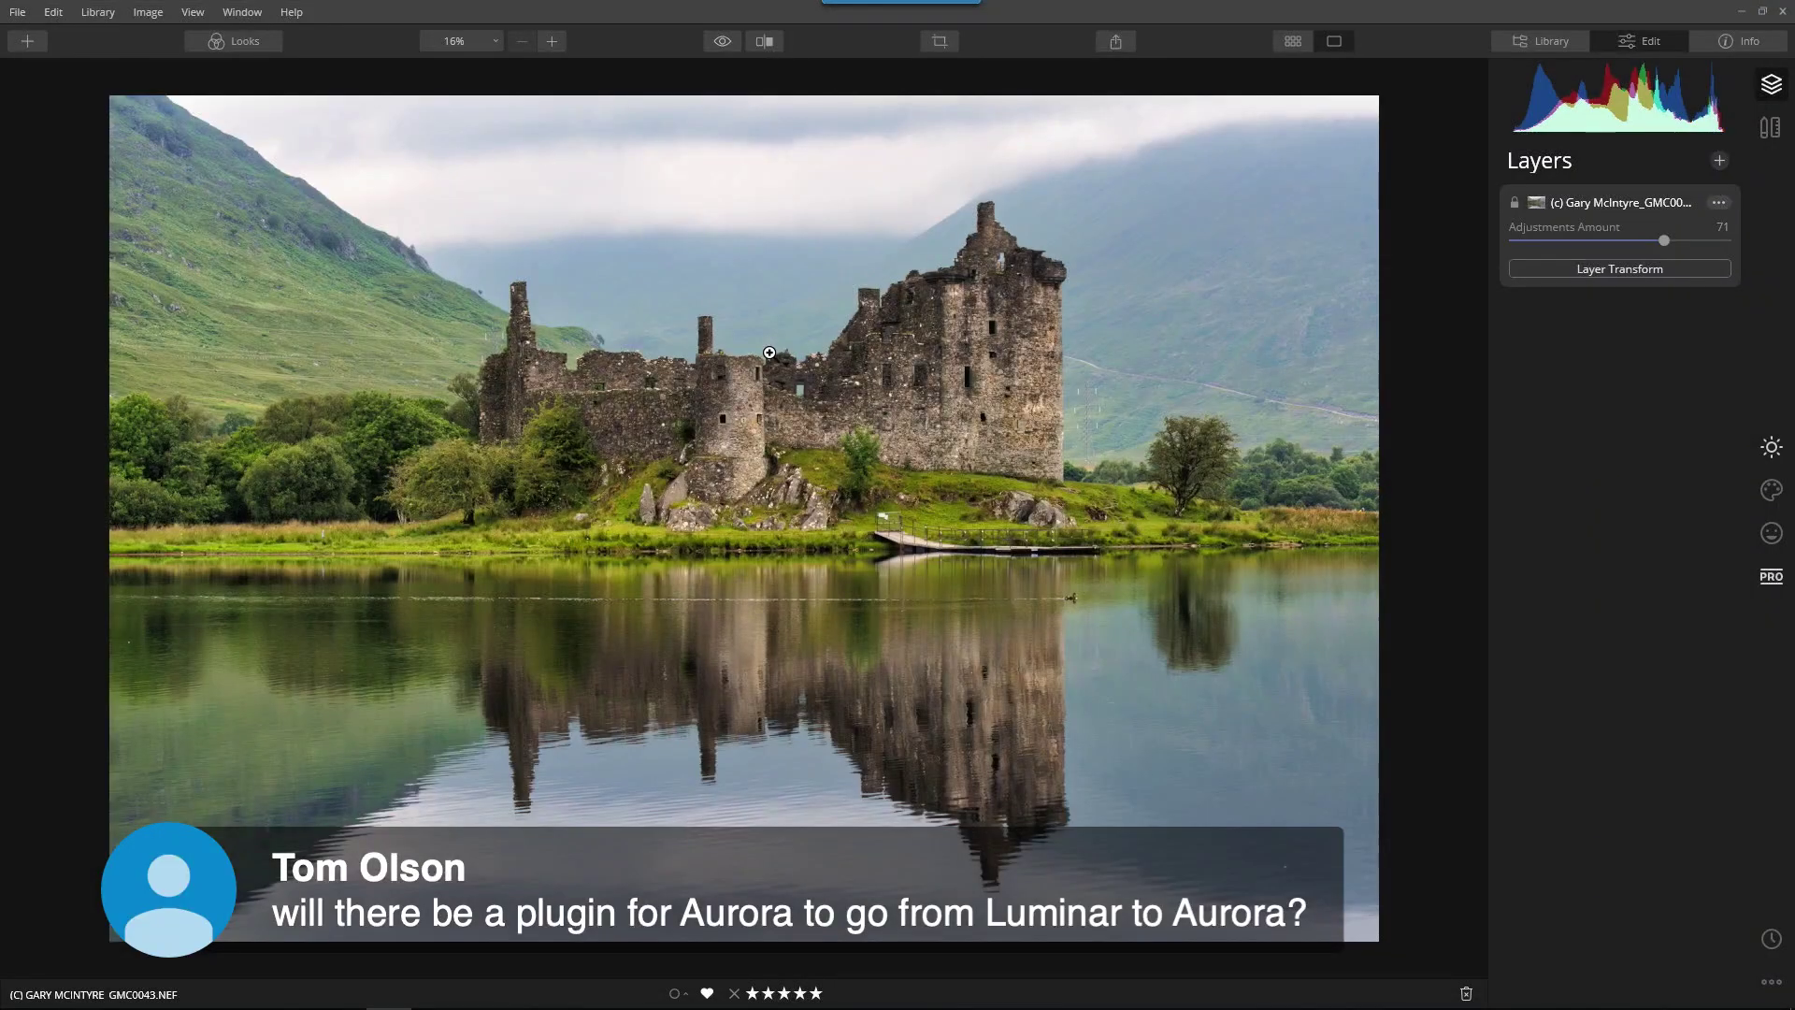
- Apply the Dramatic filter at Amount 39, Saturation 15, with Local Contrast pushed up to 98
{"action": "left_click", "coordinate": [1769, 506]}
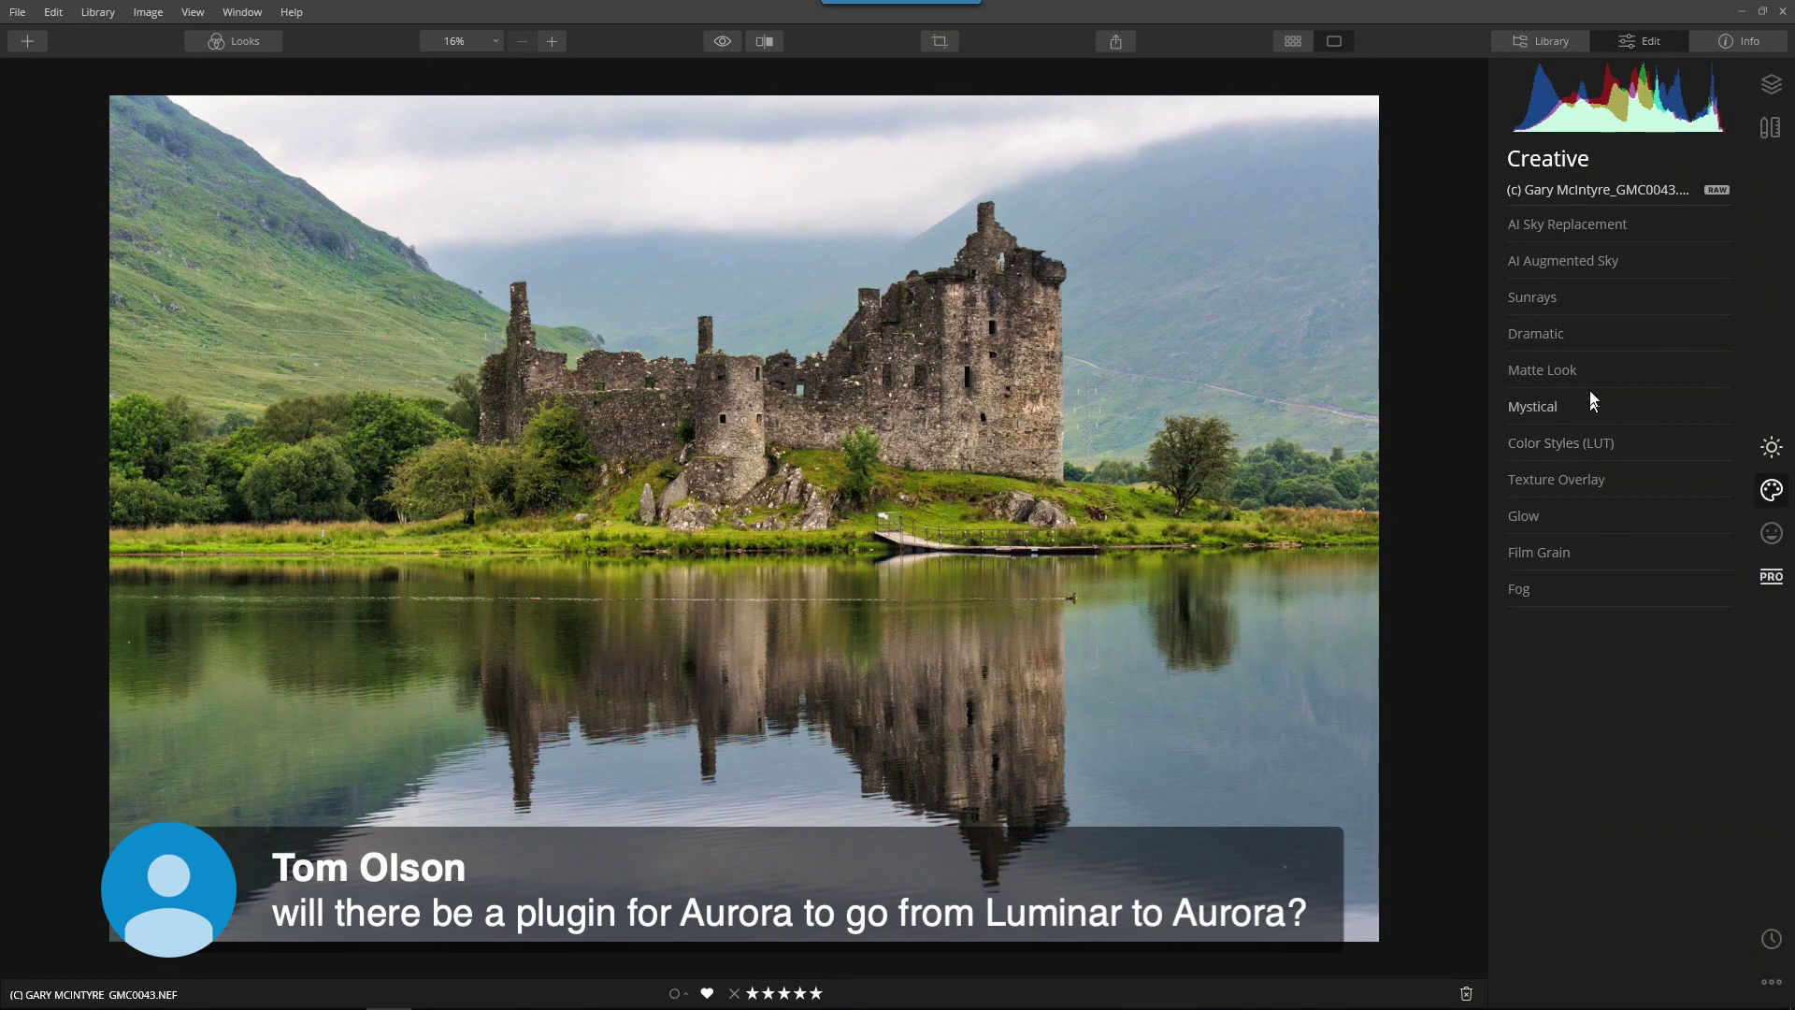
{"action": "left_click", "coordinate": [1556, 333]}
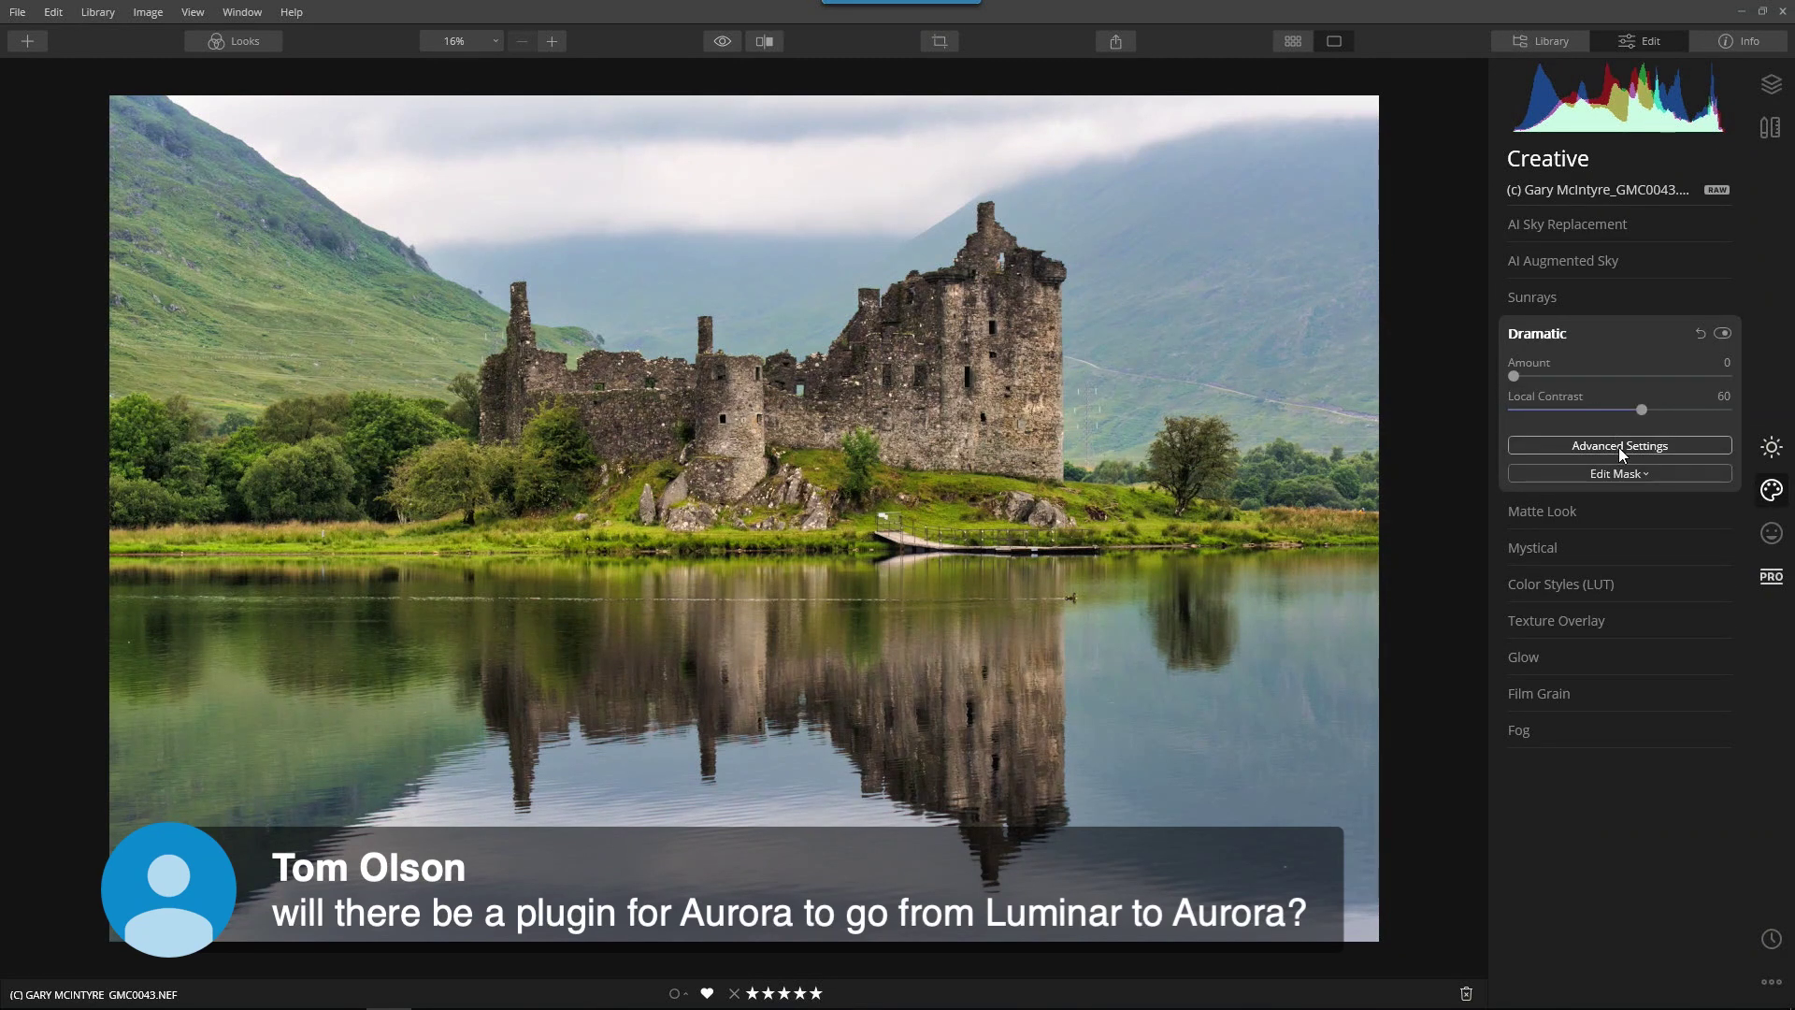
{"action": "left_click", "coordinate": [1611, 441]}
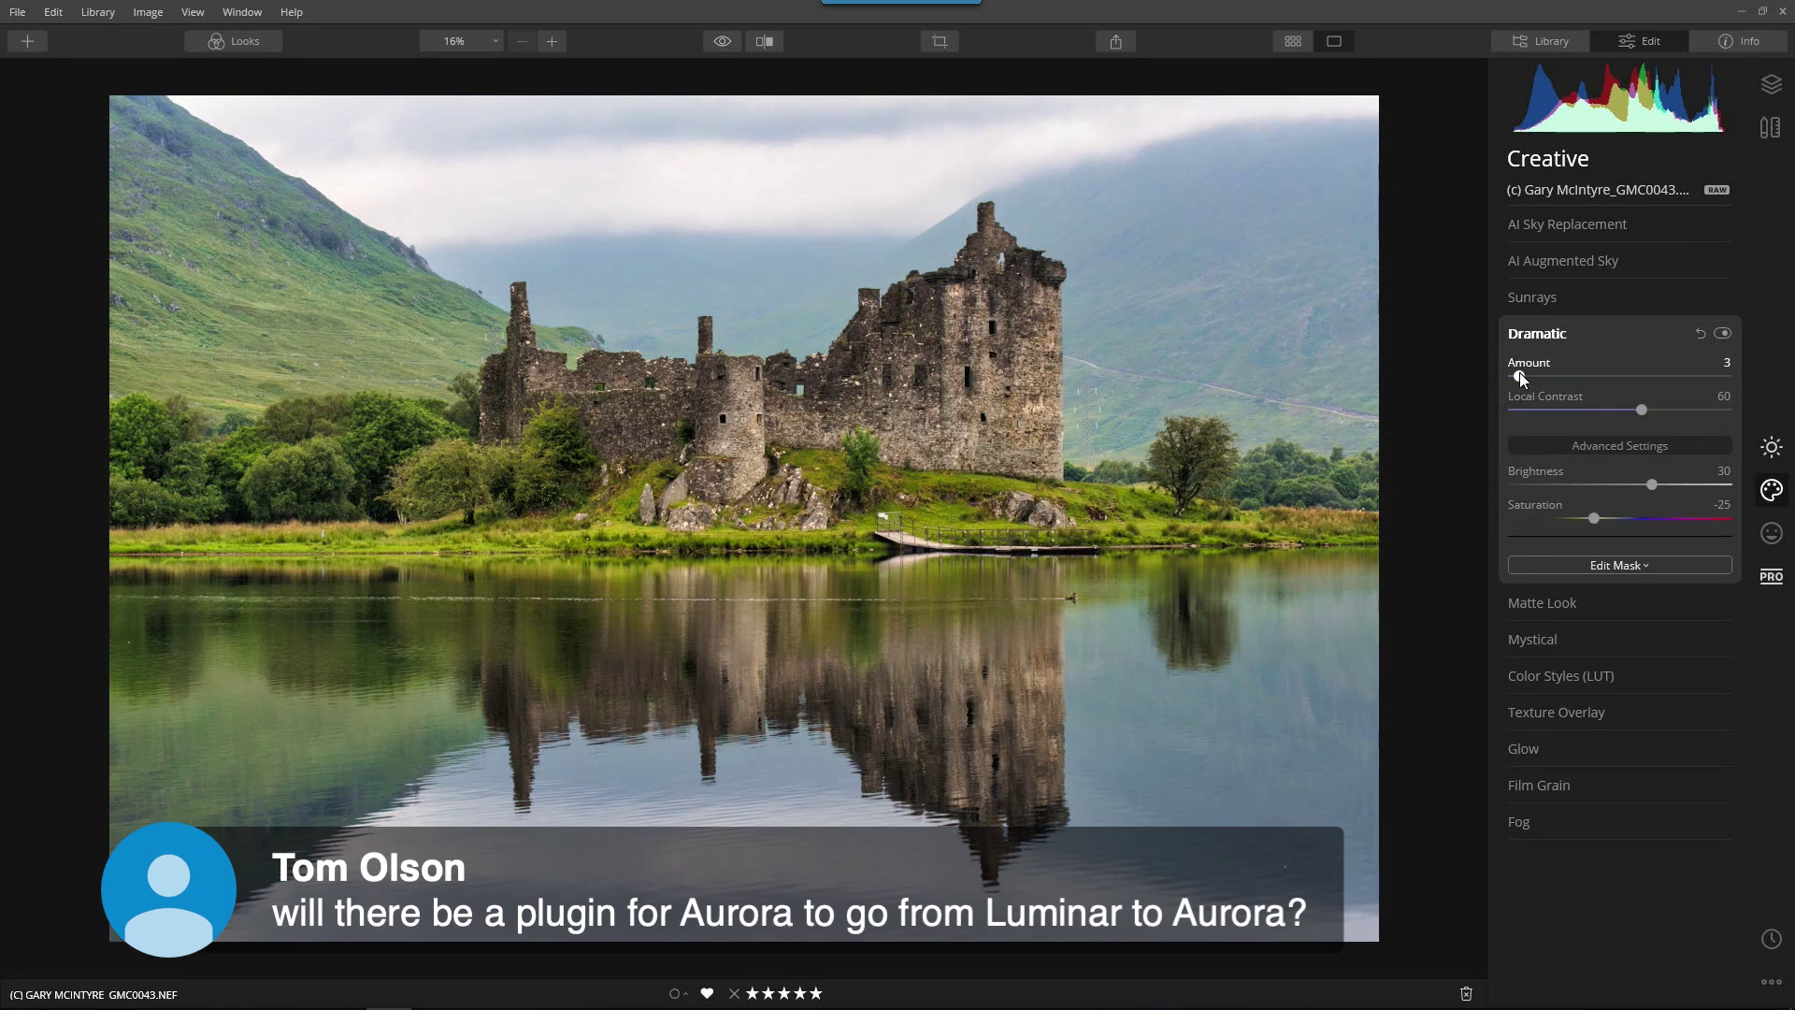
{"action": "left_click_drag", "start_coordinate": [1516, 374], "coordinate": [1599, 374]}
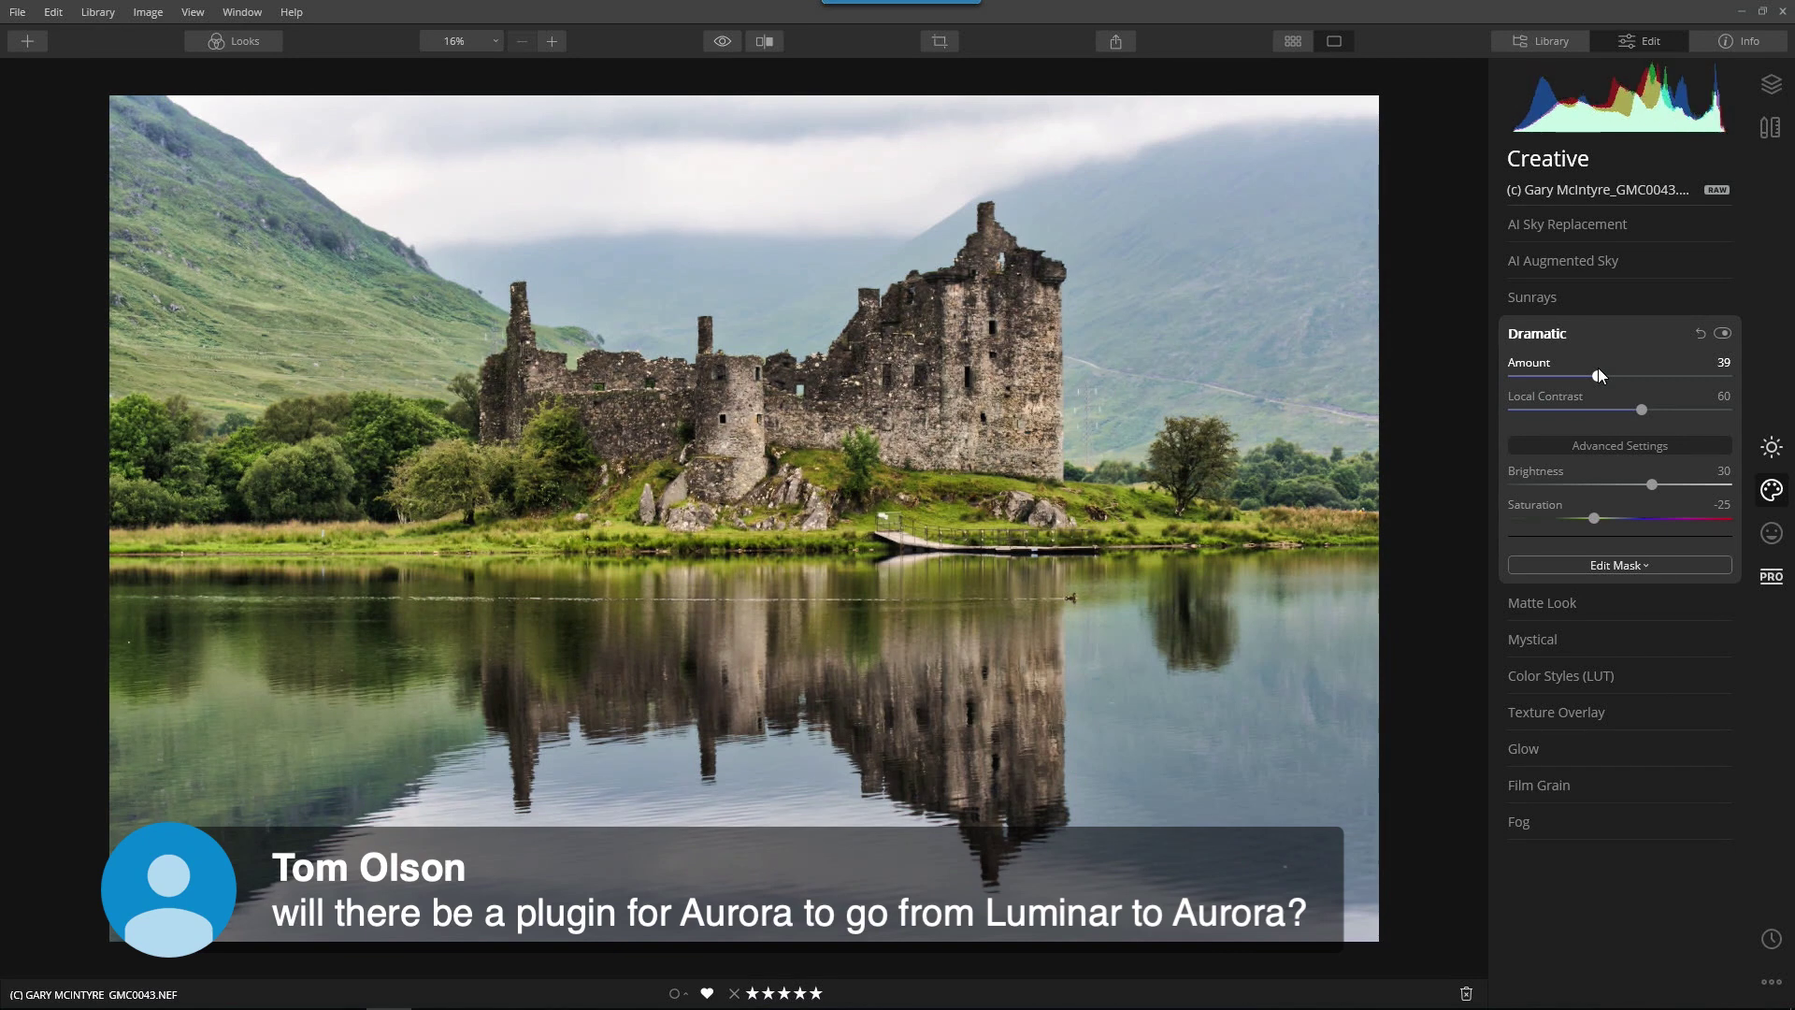
{"action": "left_click_drag", "start_coordinate": [1594, 519], "coordinate": [1650, 524]}
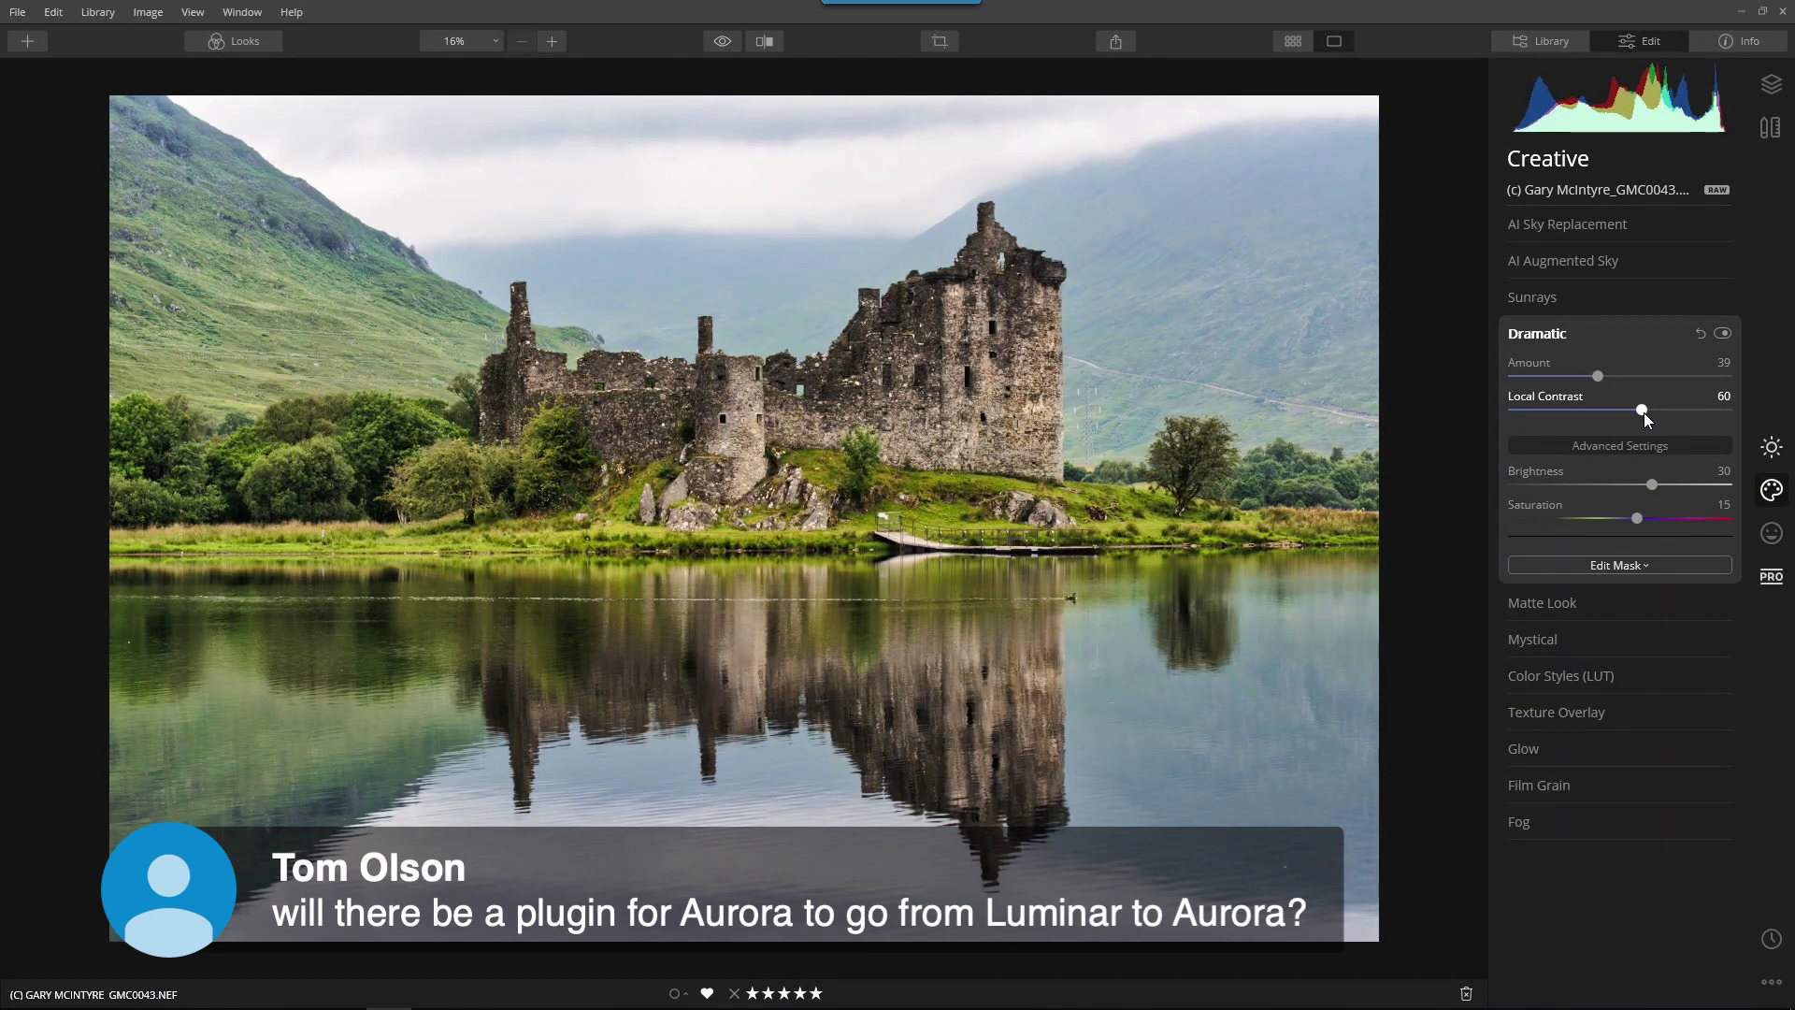
{"action": "left_click_drag", "start_coordinate": [1644, 412], "coordinate": [1517, 429]}
{"action": "left_click_drag", "start_coordinate": [1650, 423], "coordinate": [1728, 429]}
- Zoom in on the castle and ease the Dramatic Local Contrast from 98 to 72
{"action": "scroll", "coordinate": [1020, 378], "scroll_direction": "up", "scroll_amount": 3}
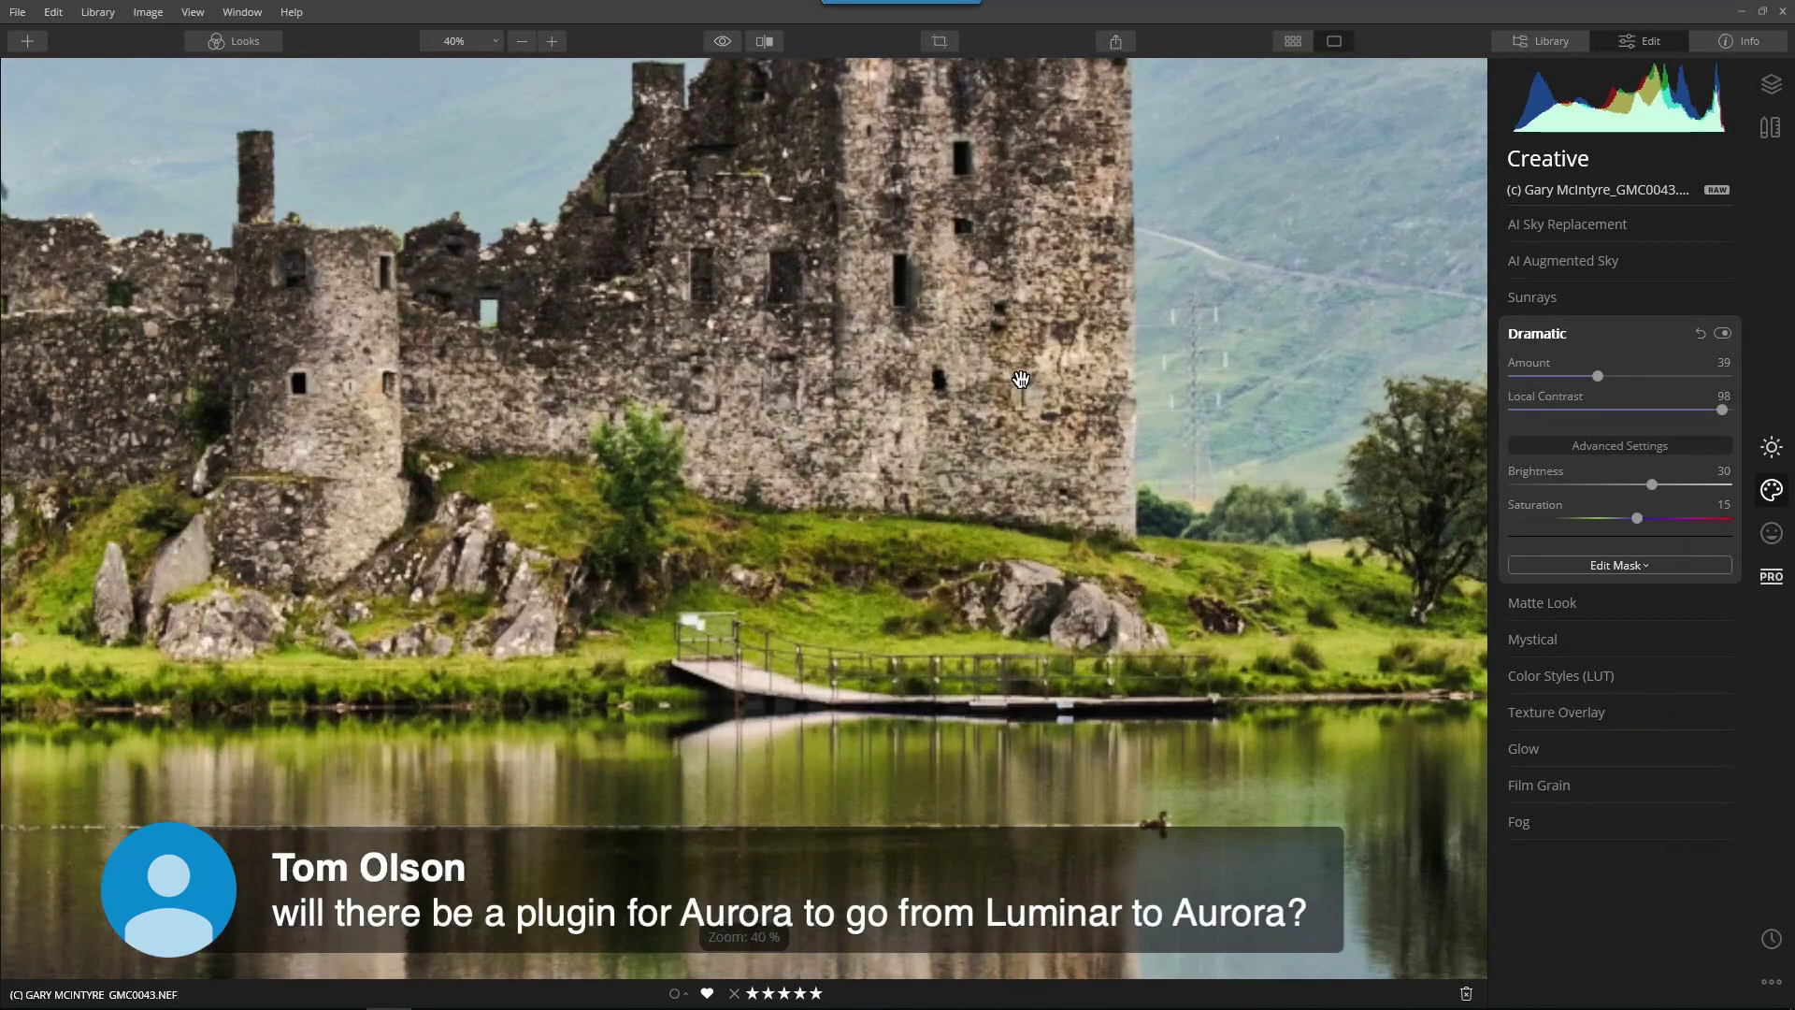
{"action": "scroll", "coordinate": [1020, 379], "scroll_direction": "up", "scroll_amount": 2}
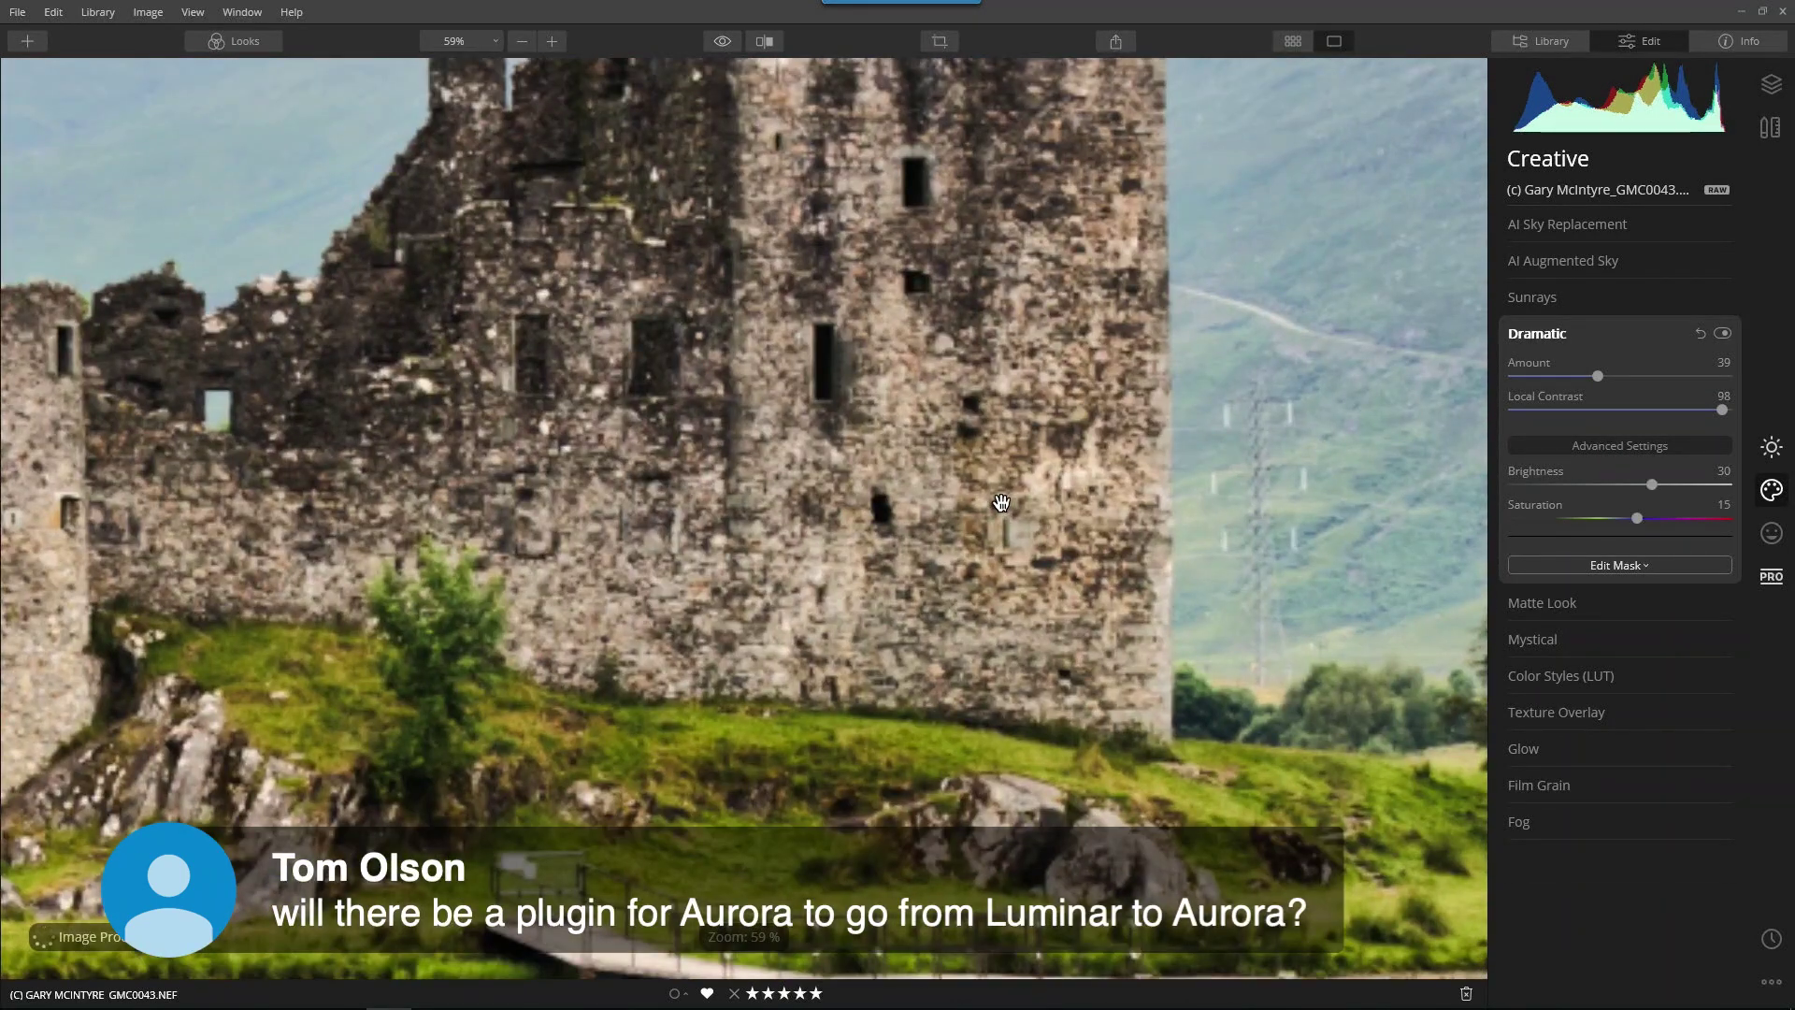
{"action": "scroll", "coordinate": [1000, 503], "scroll_direction": "down", "scroll_amount": 1}
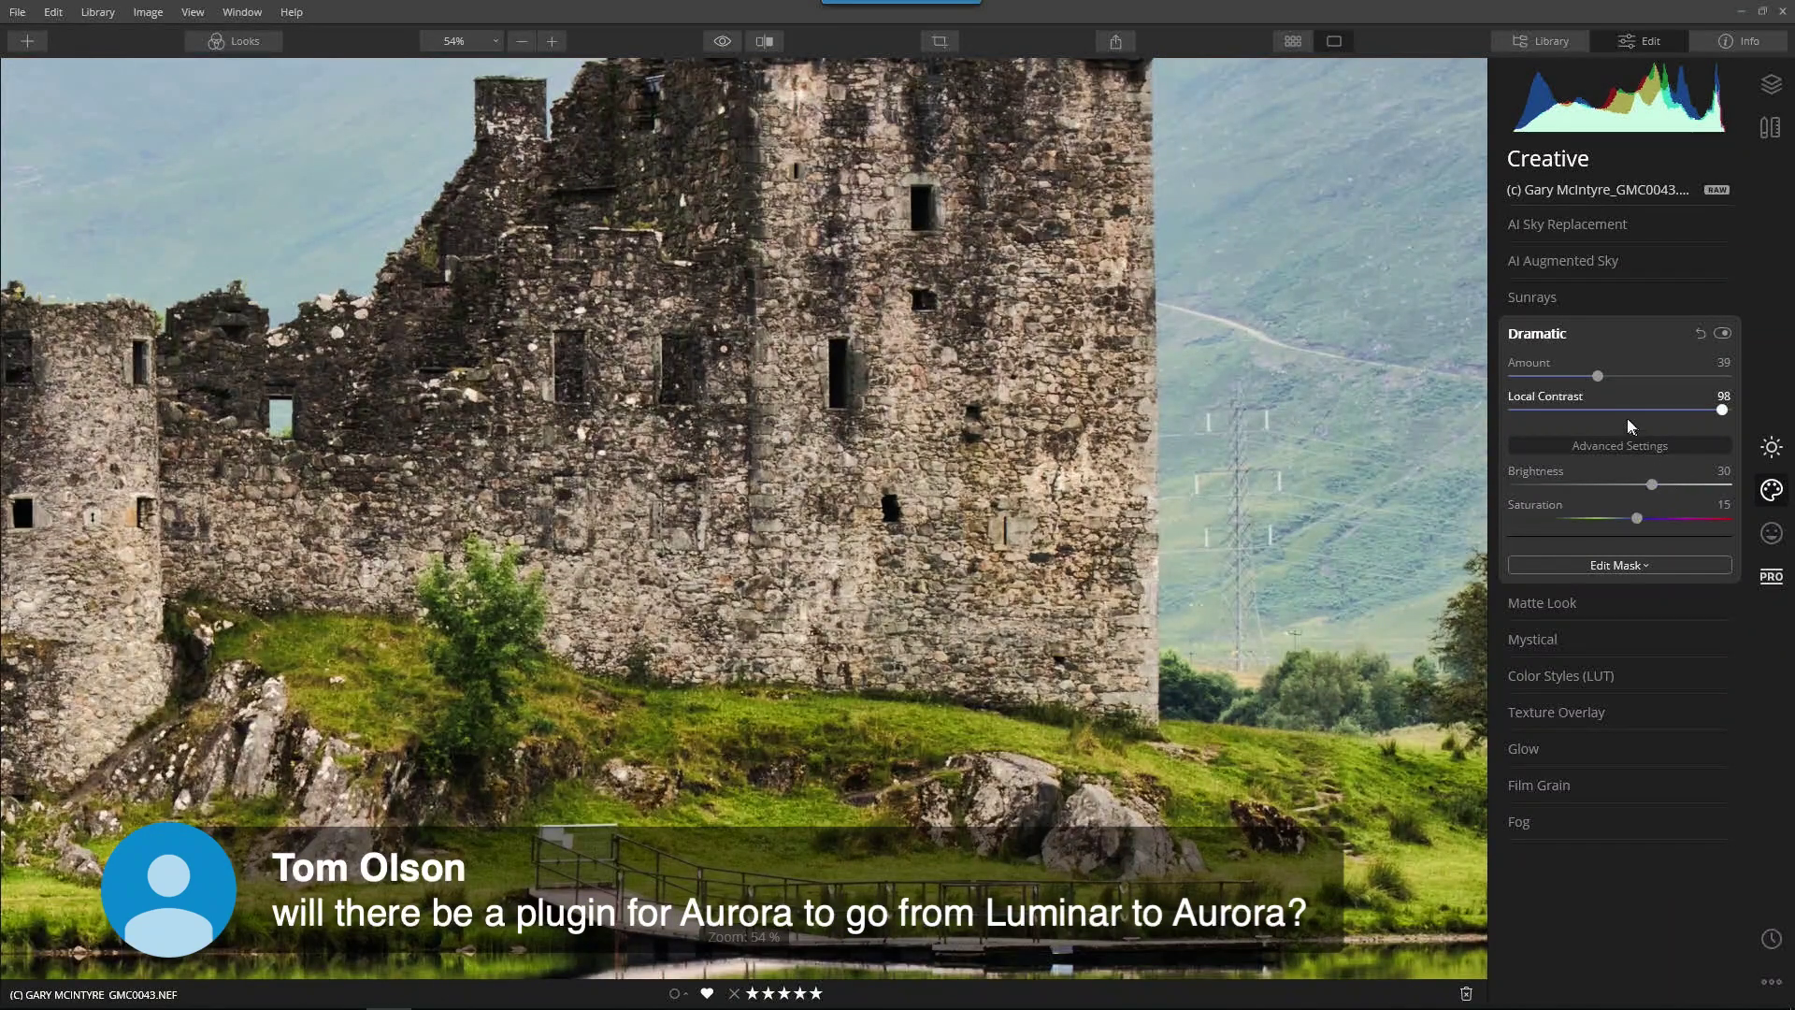
{"action": "left_click_drag", "start_coordinate": [1723, 408], "coordinate": [1668, 419]}
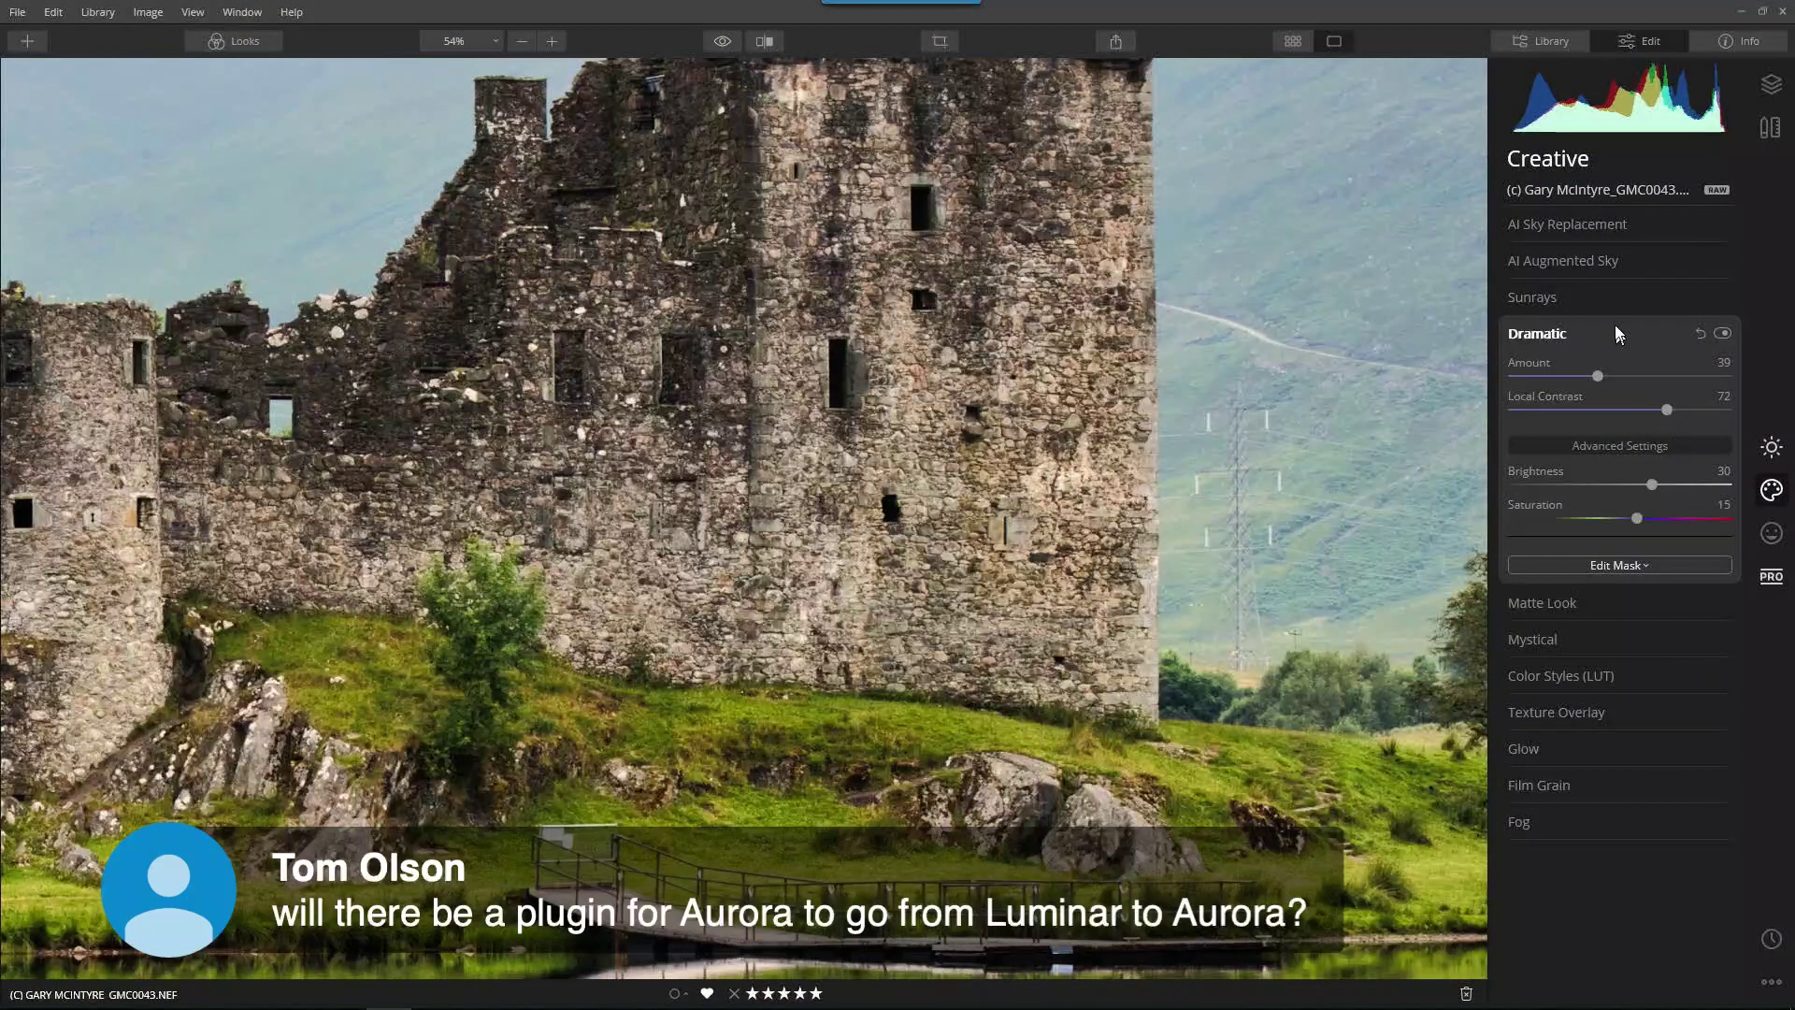
- Inspect the hillside beside the castle and compare the edit against the unedited original
{"action": "scroll", "coordinate": [1216, 458], "scroll_direction": "up", "scroll_amount": 1}
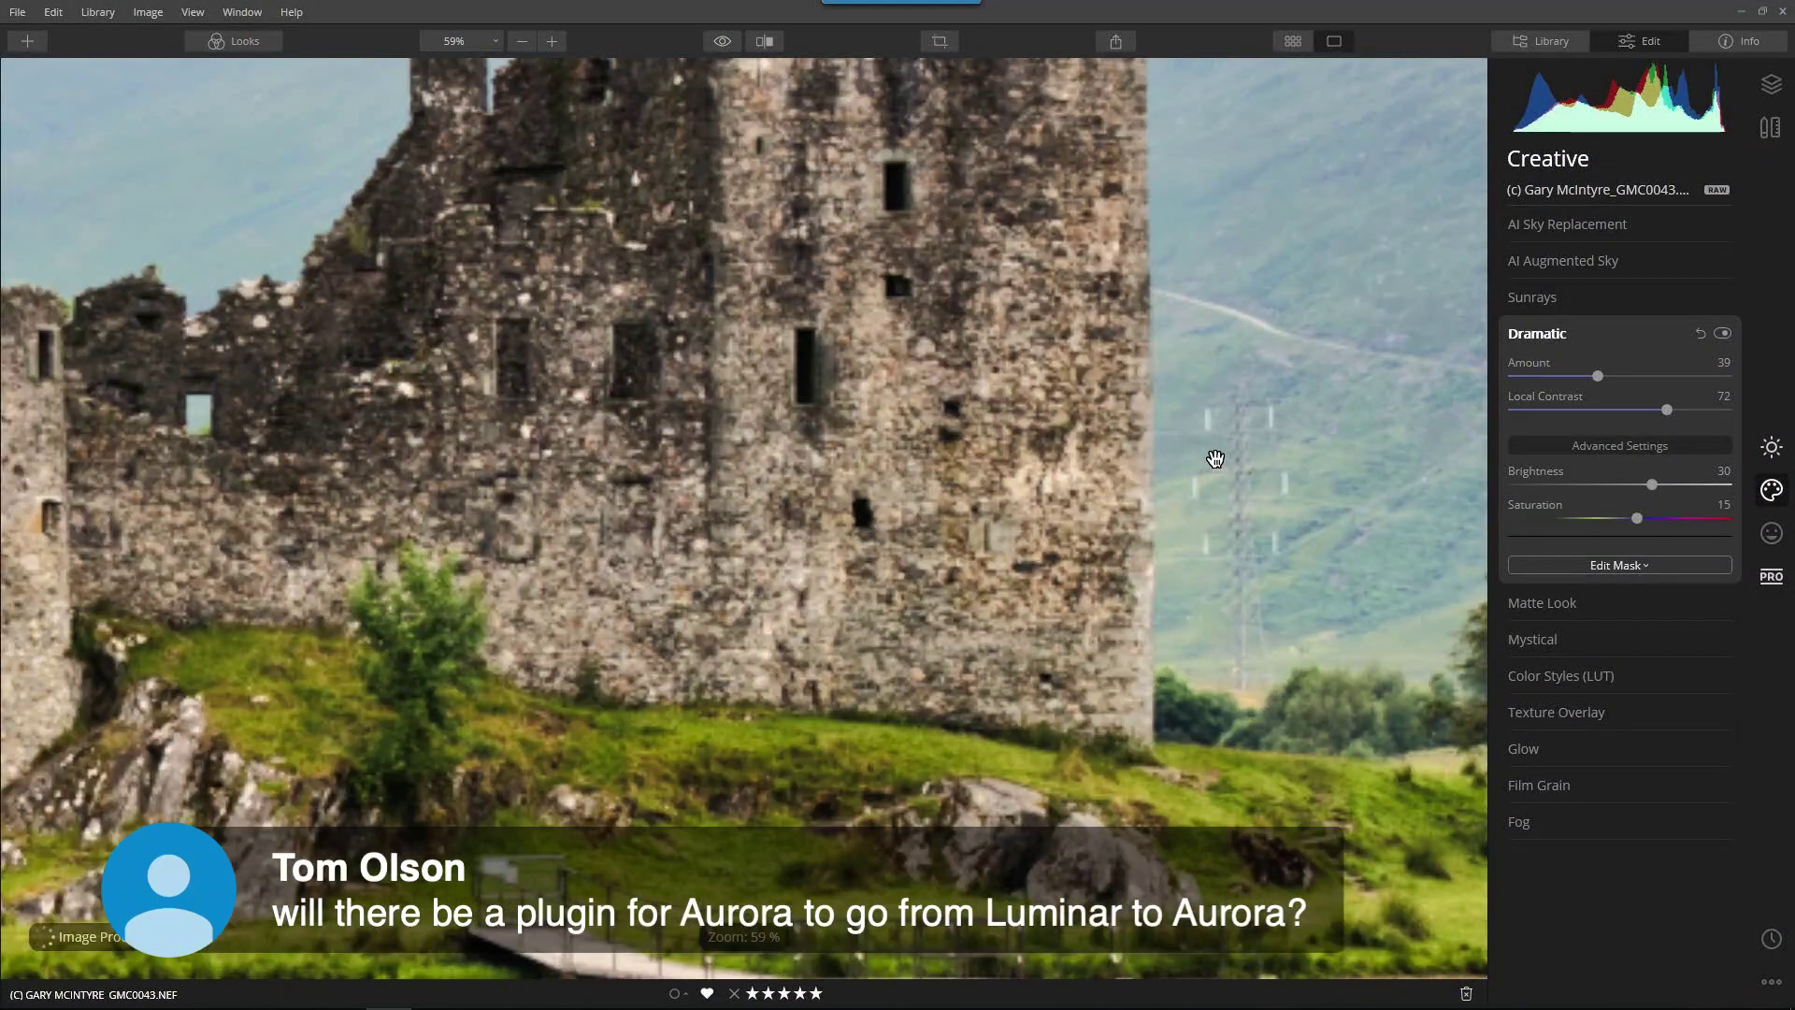
{"action": "left_click_drag", "start_coordinate": [1215, 458], "coordinate": [1118, 549]}
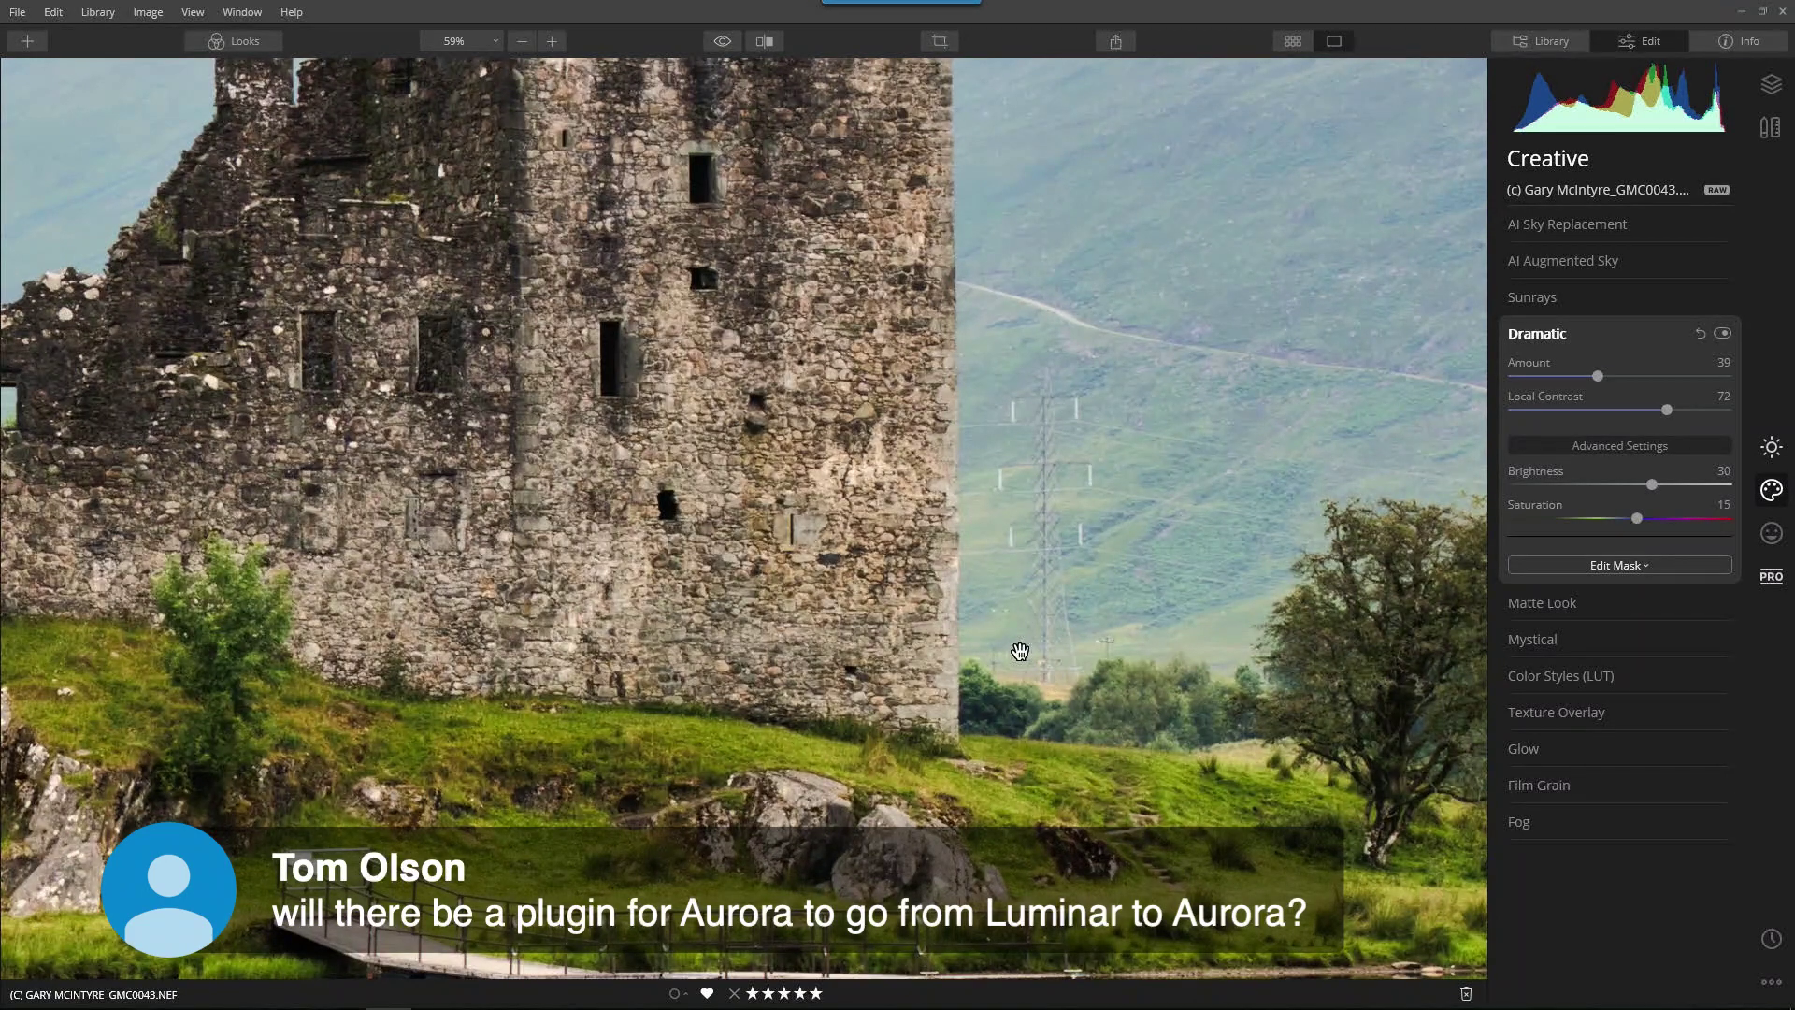
{"action": "scroll", "coordinate": [865, 469], "scroll_direction": "down", "scroll_amount": 10}
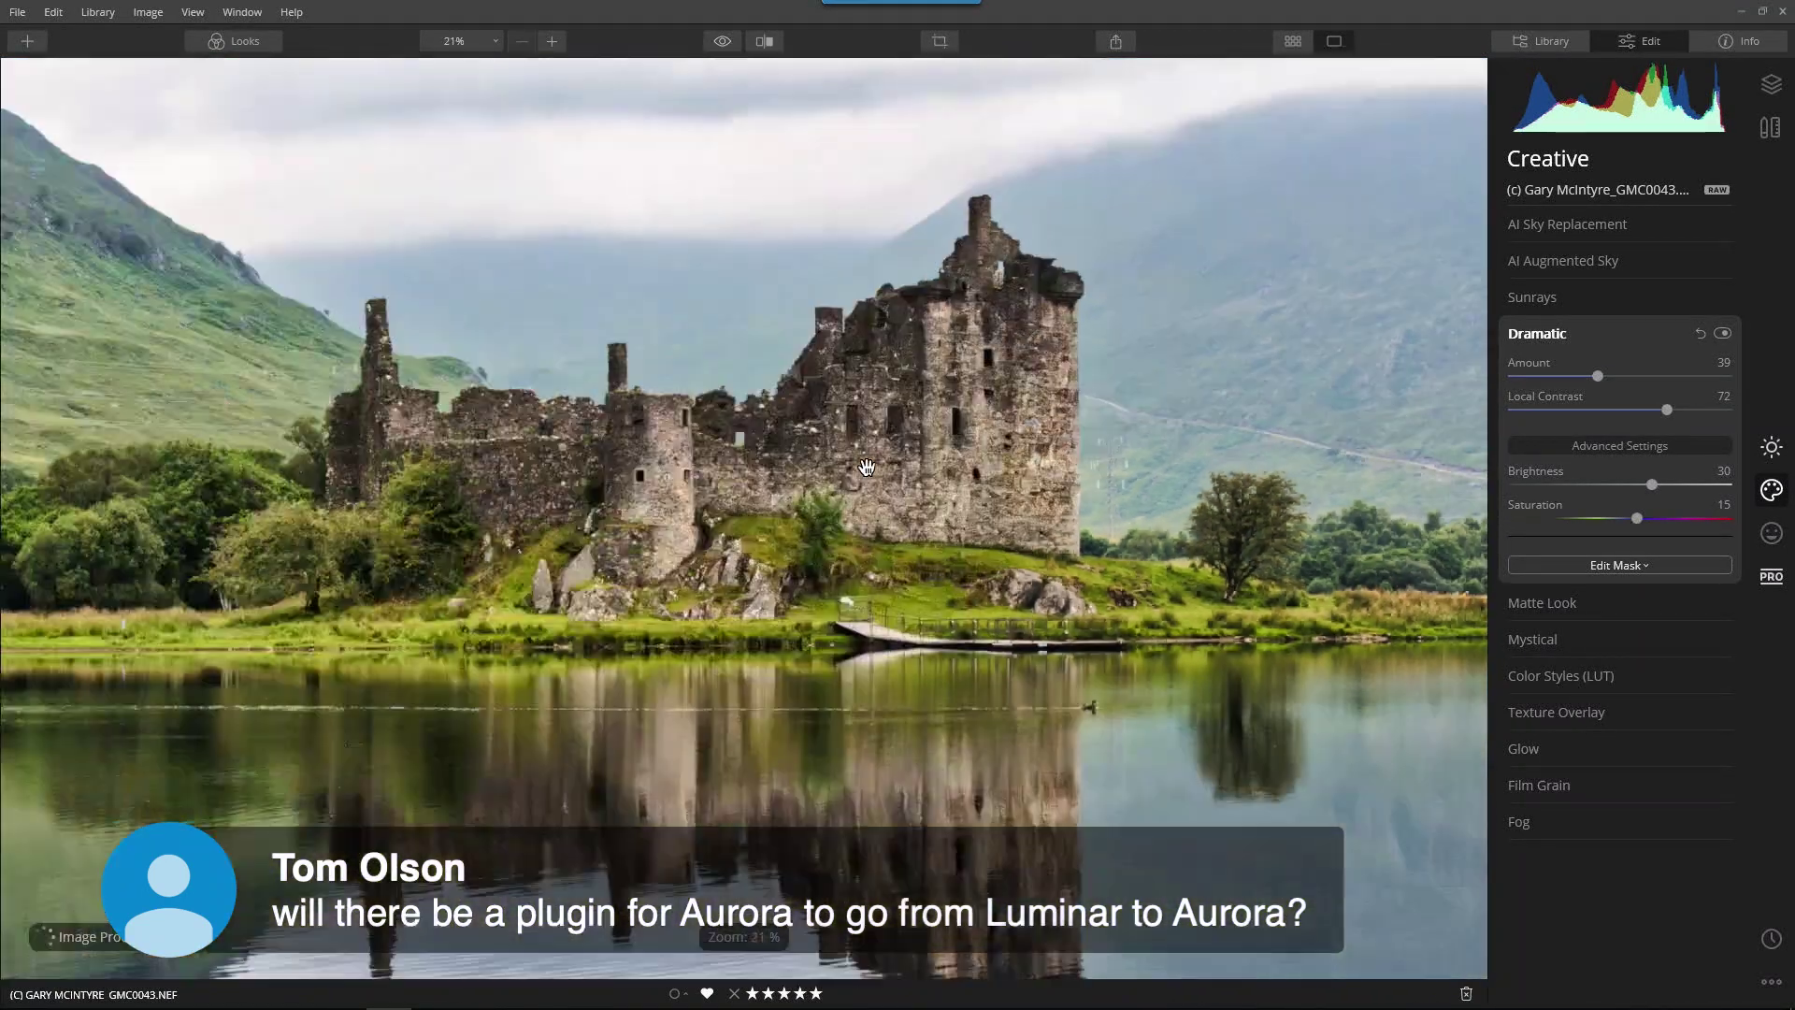
{"action": "scroll", "coordinate": [867, 467], "scroll_direction": "down", "scroll_amount": 2}
{"action": "left_click", "coordinate": [720, 42]}
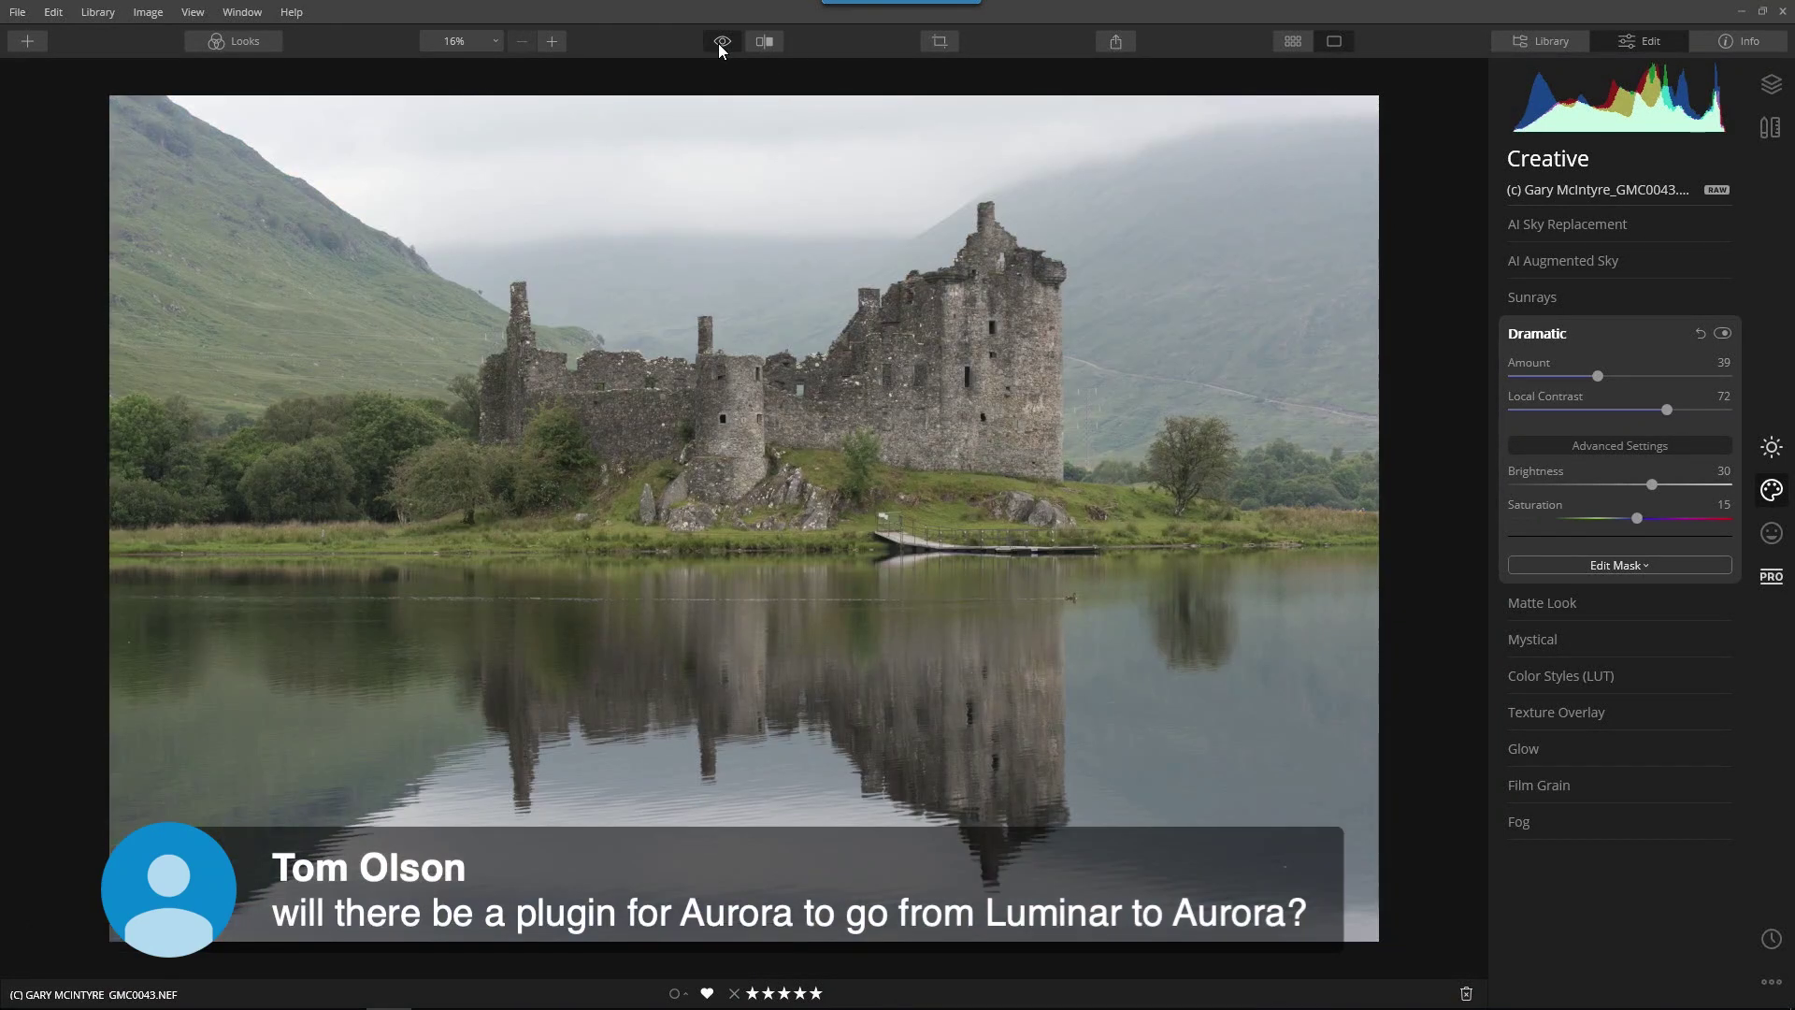
{"action": "left_click", "coordinate": [718, 43]}
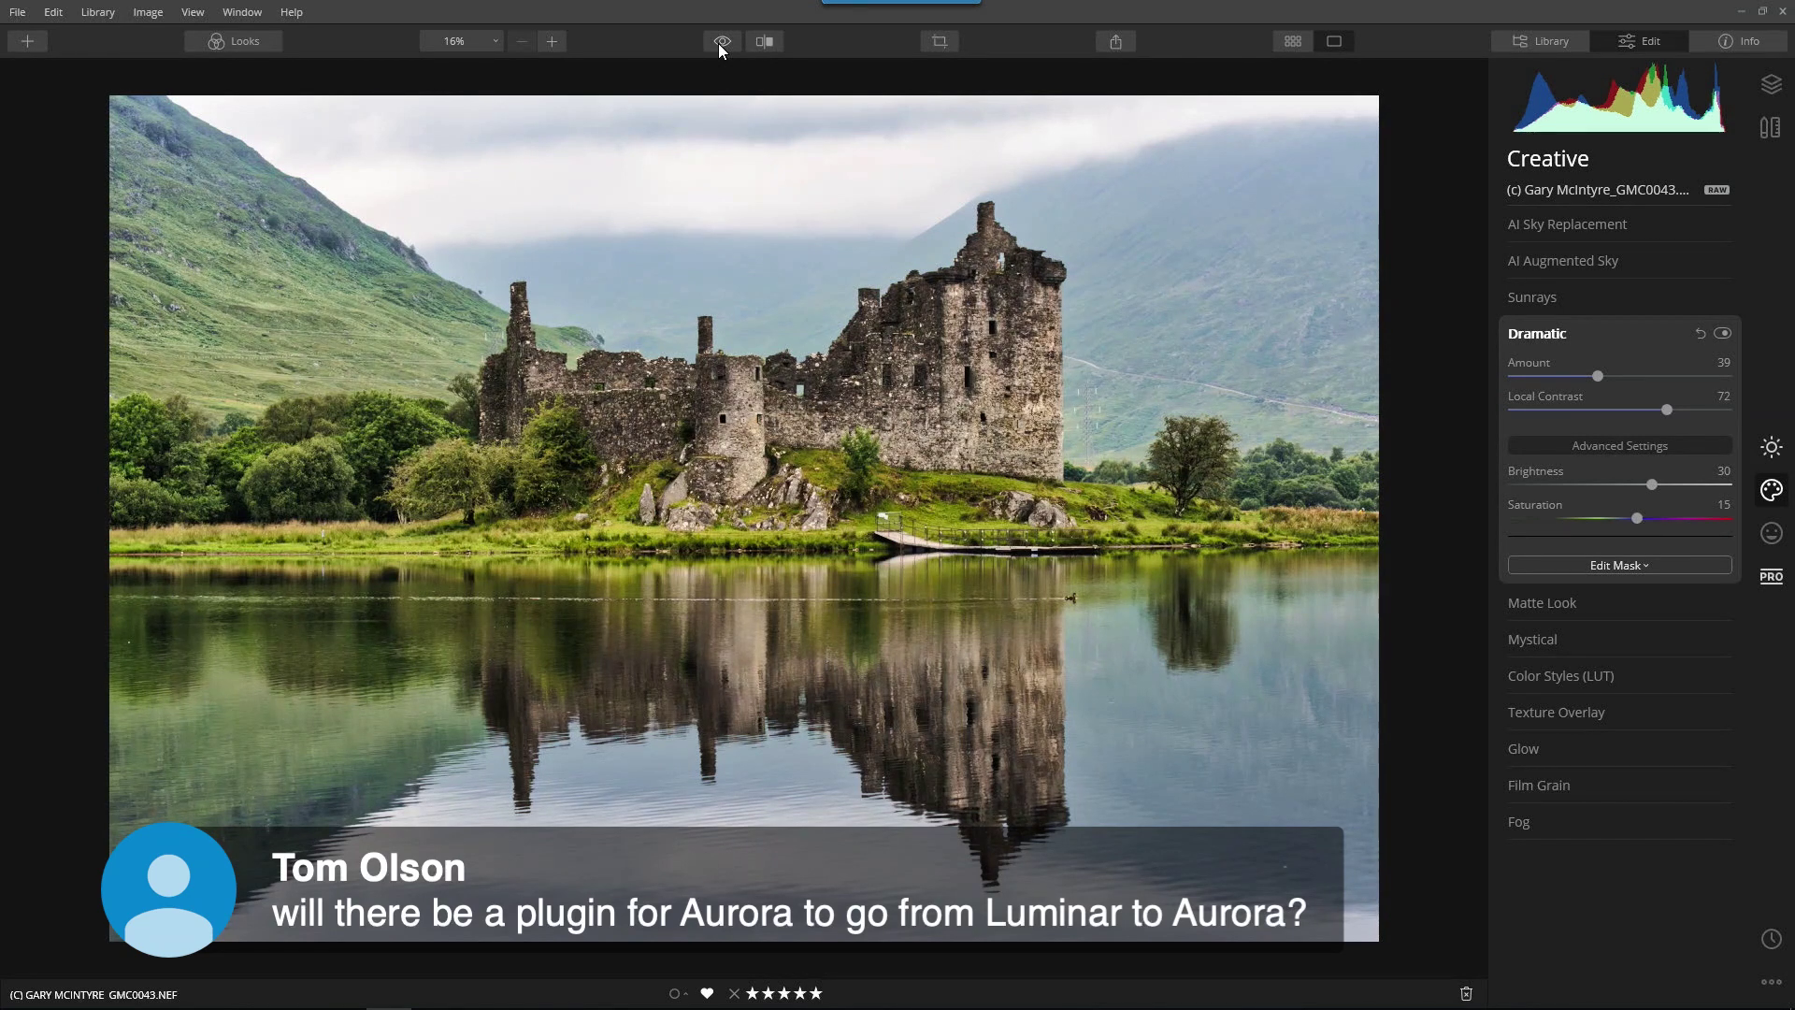